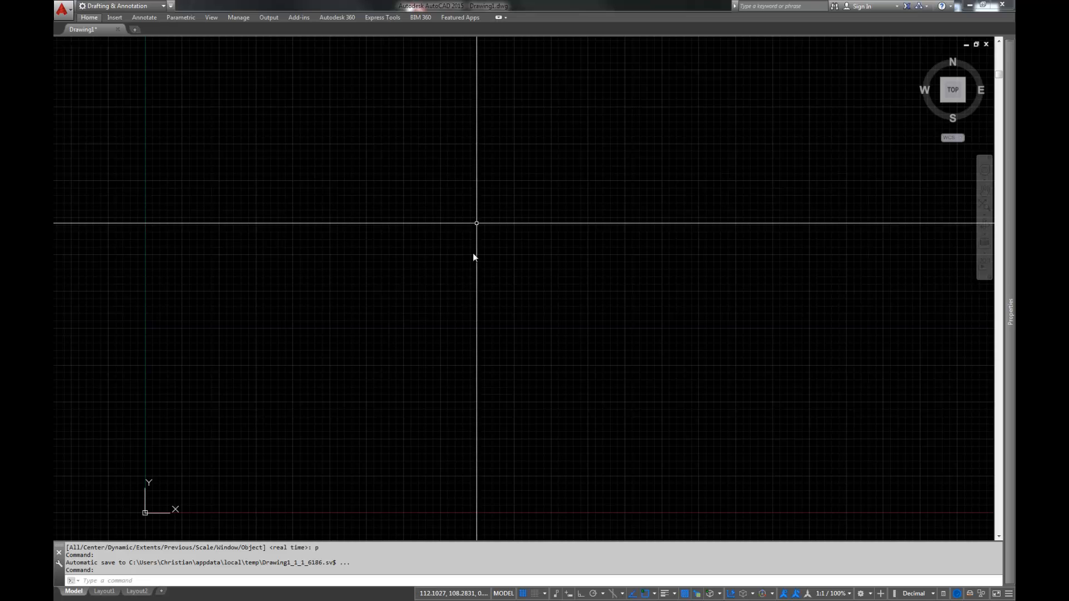
Draw an open seven-segment polyline outlining an irregular polygon, leaving a small gap between its start and end points.
type("ee")
key("space")
left_click(442, 157)
left_click(313, 221)
left_click(407, 405)
left_click(566, 411)
left_click(795, 225)
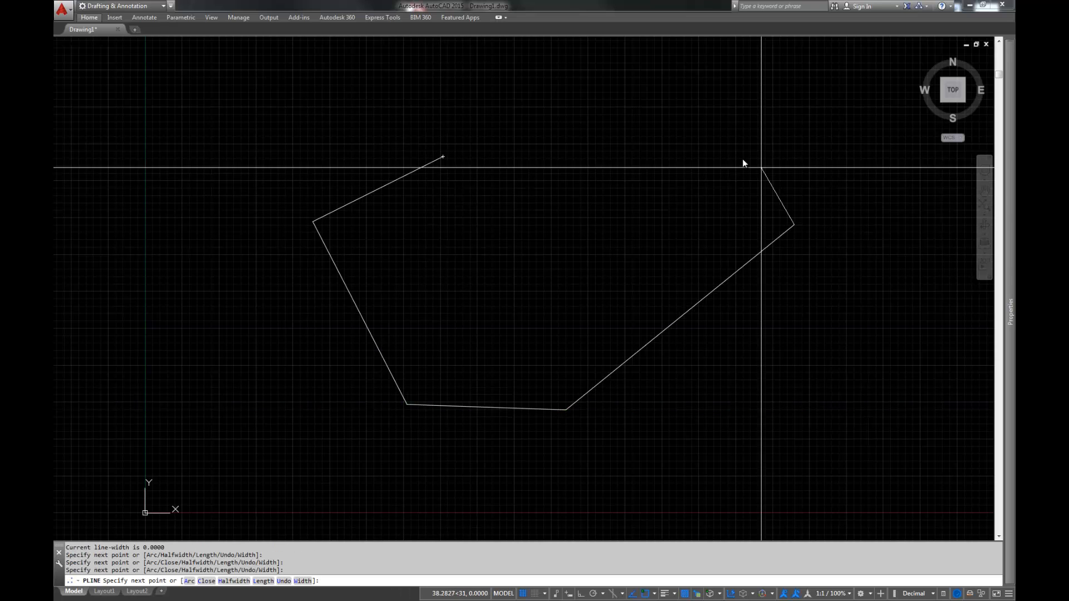
left_click(722, 151)
left_click(579, 135)
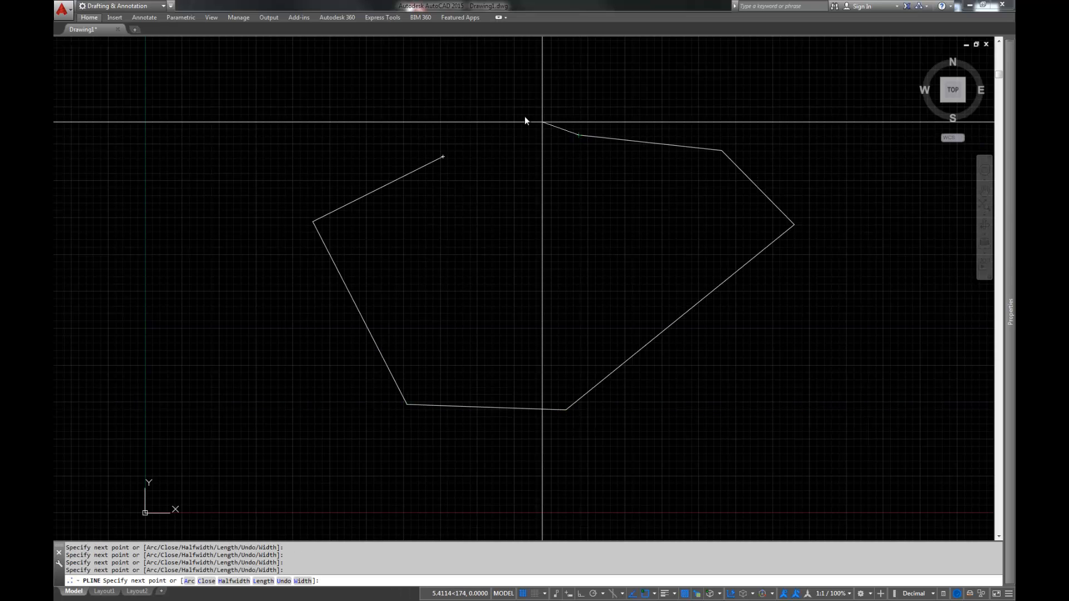
left_click(450, 154)
key("Escape")
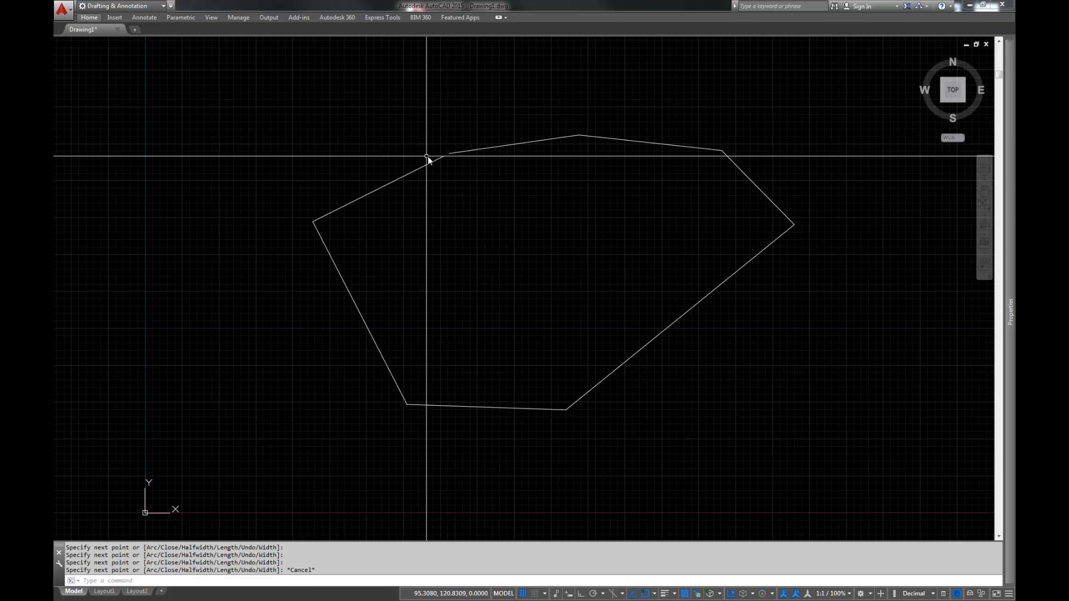
scroll(443, 162, "up", 5)
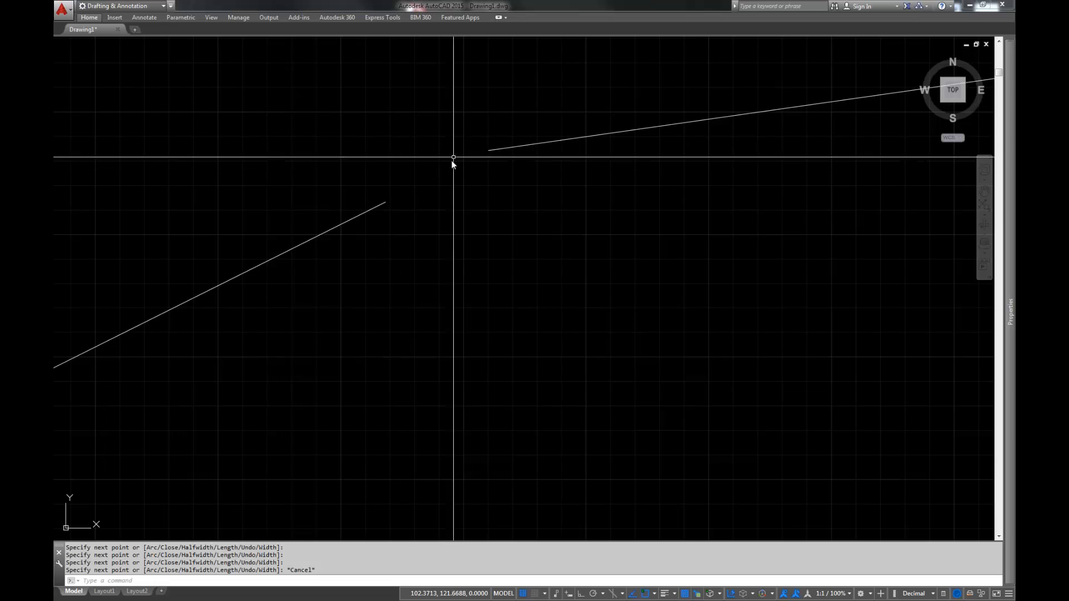
scroll(457, 162, "down", 5)
scroll(433, 183, "down", 8)
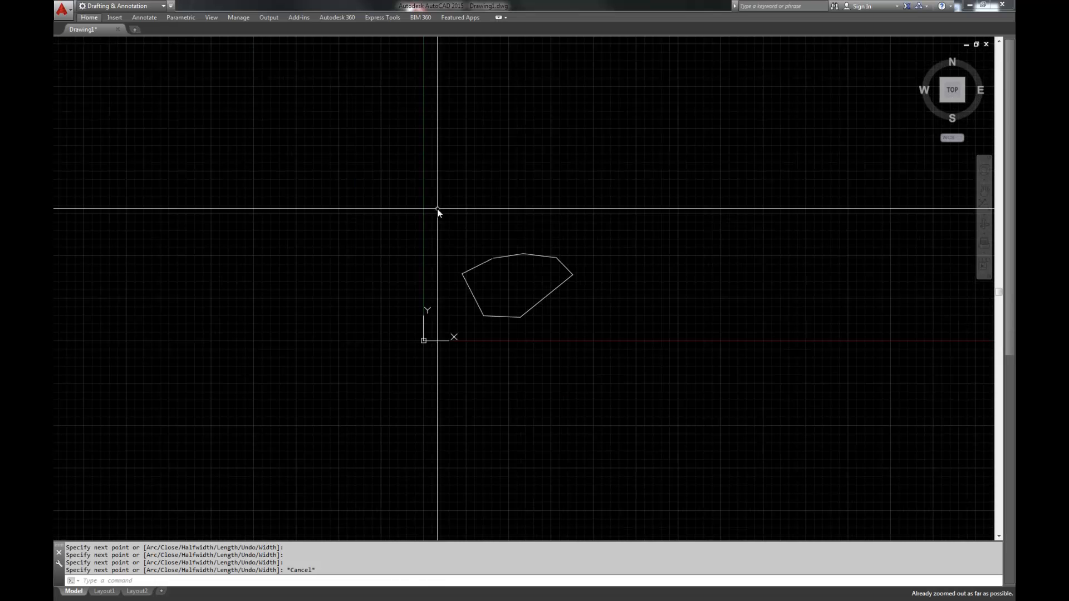
type("z")
key("Return")
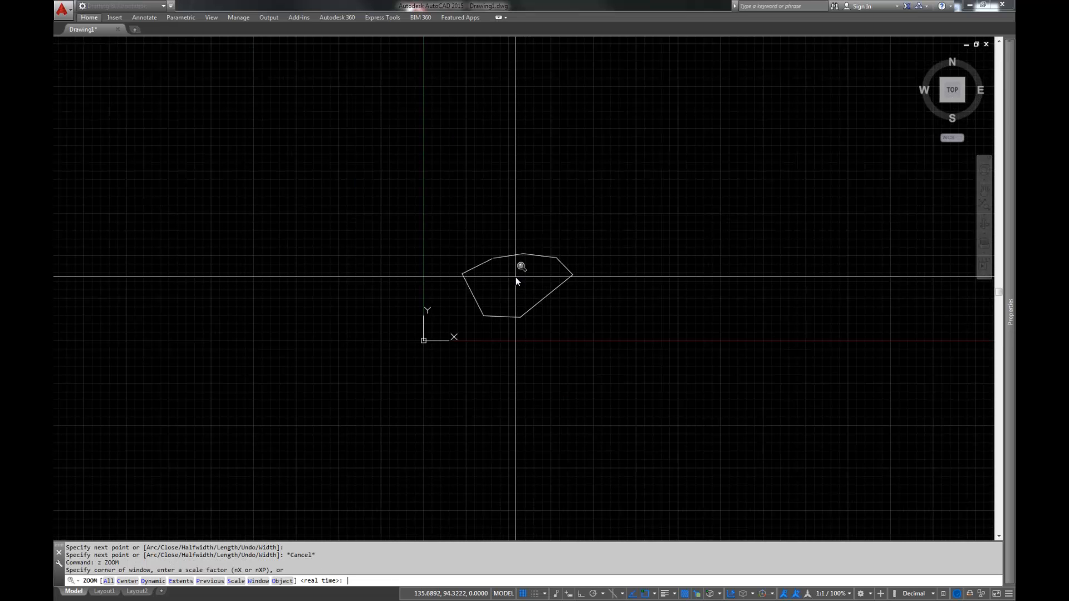
key("Escape")
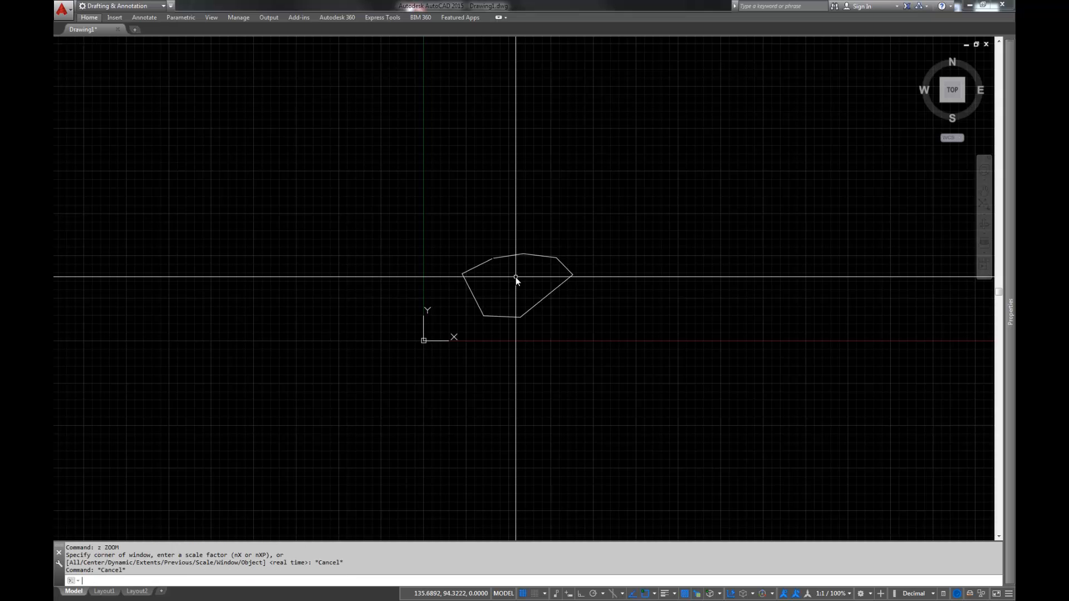
Draw a single 1000-unit polyline segment rising to the right beside the polygon and zoom to the drawing extents.
type("ee")
key("Return")
left_click(622, 301)
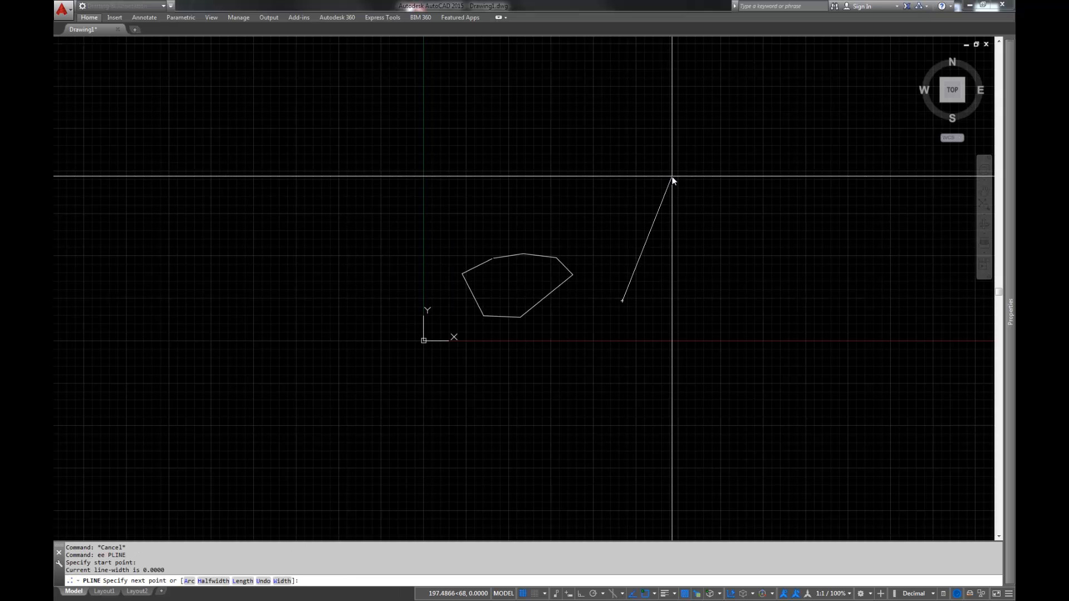
type("1000")
key("Return")
key("Escape")
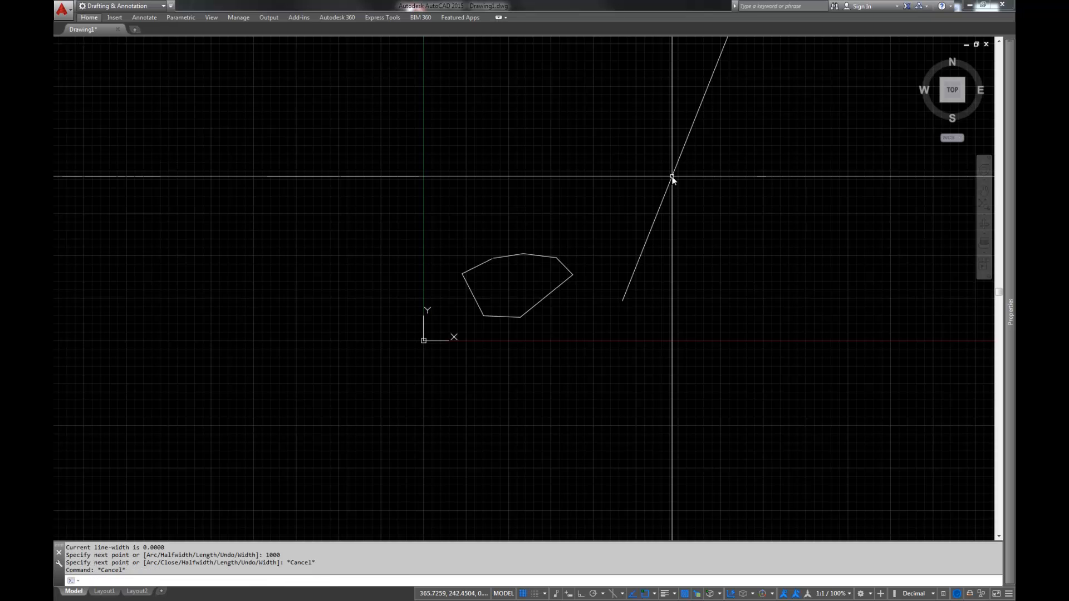
type("z")
key("Return")
type("e")
key("Return")
scroll(601, 236, "down", 3)
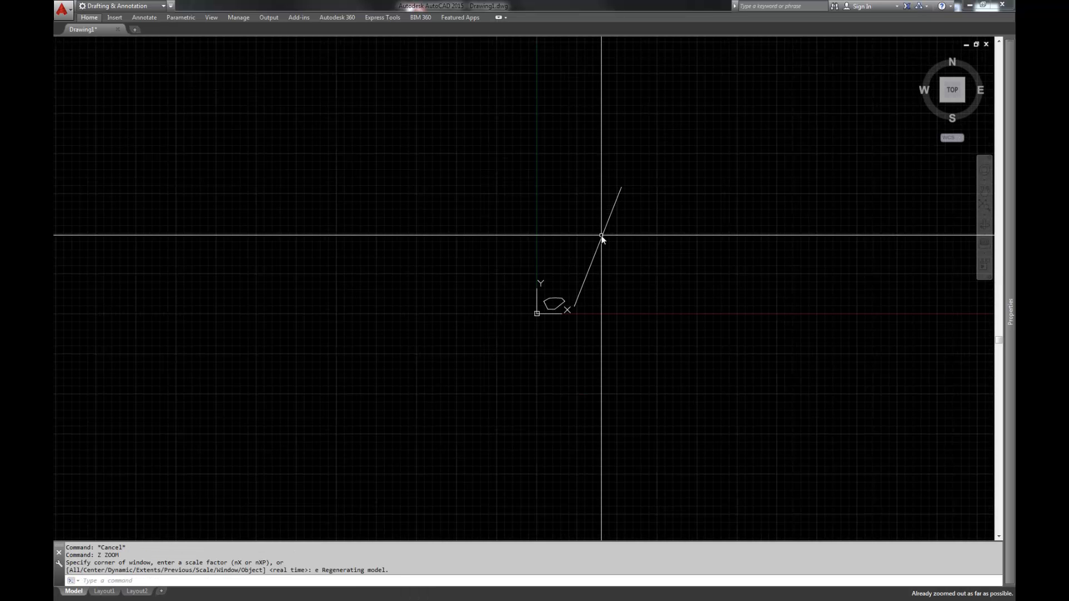
scroll(600, 236, "up", 2)
Erase the long 1000-unit line beside the polygon.
type("a")
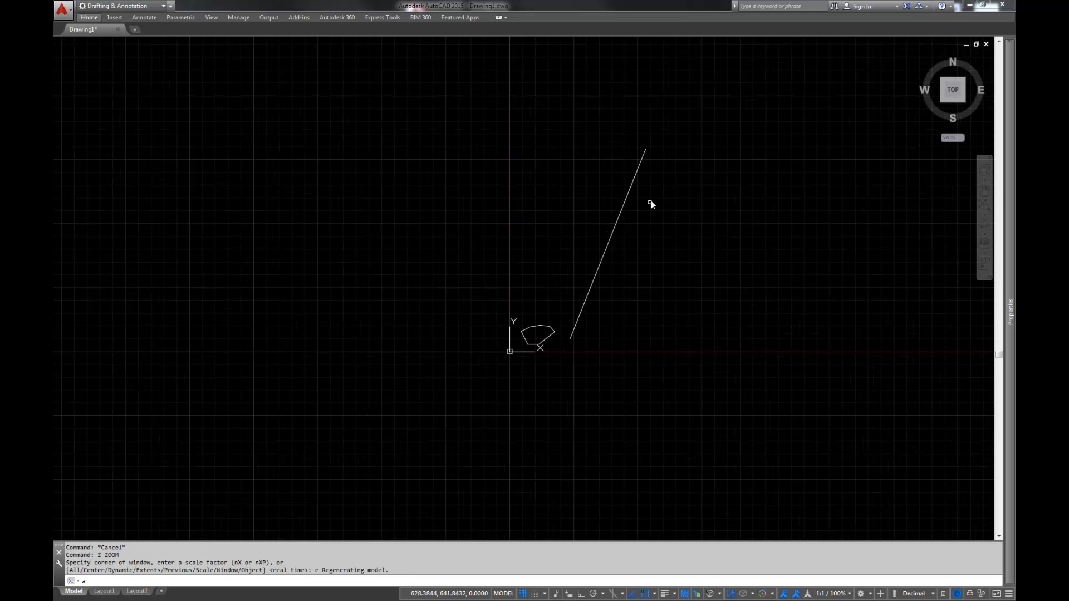
key("Return")
left_click(649, 203)
left_click(604, 236)
left_click(603, 237)
key("Return")
left_click(560, 276)
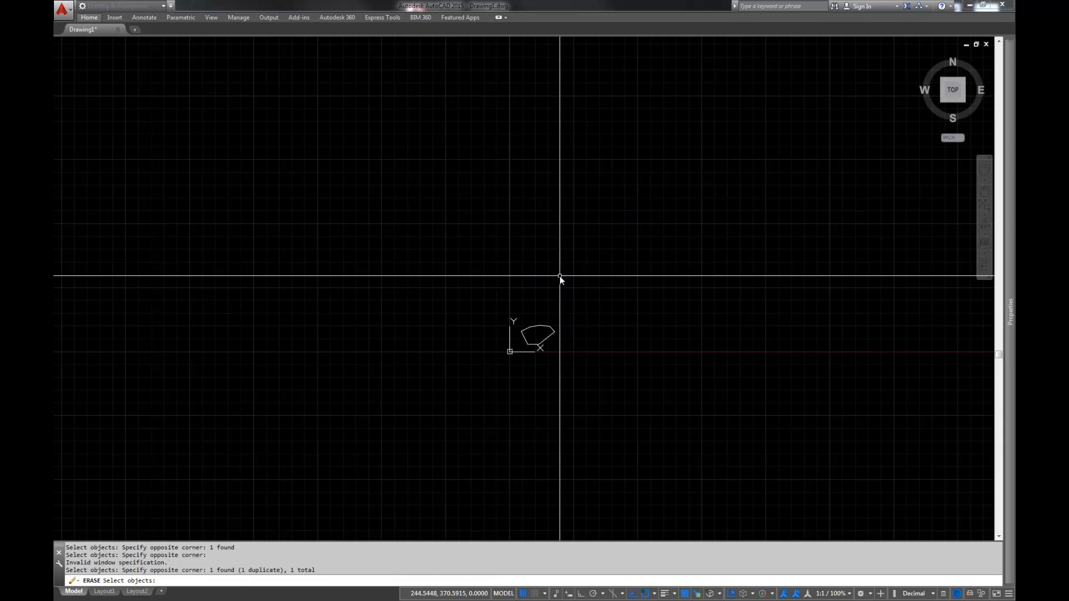
key("Return")
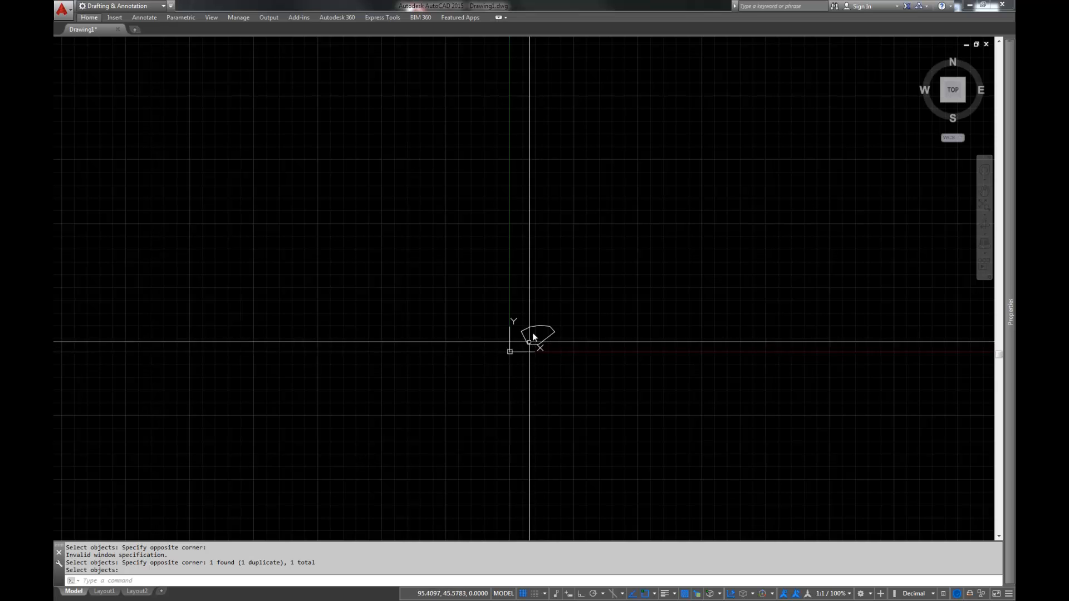
Examine the gap between the polygon's open ends and the neighbouring vertex along its upper edge.
scroll(530, 338, "up", 8)
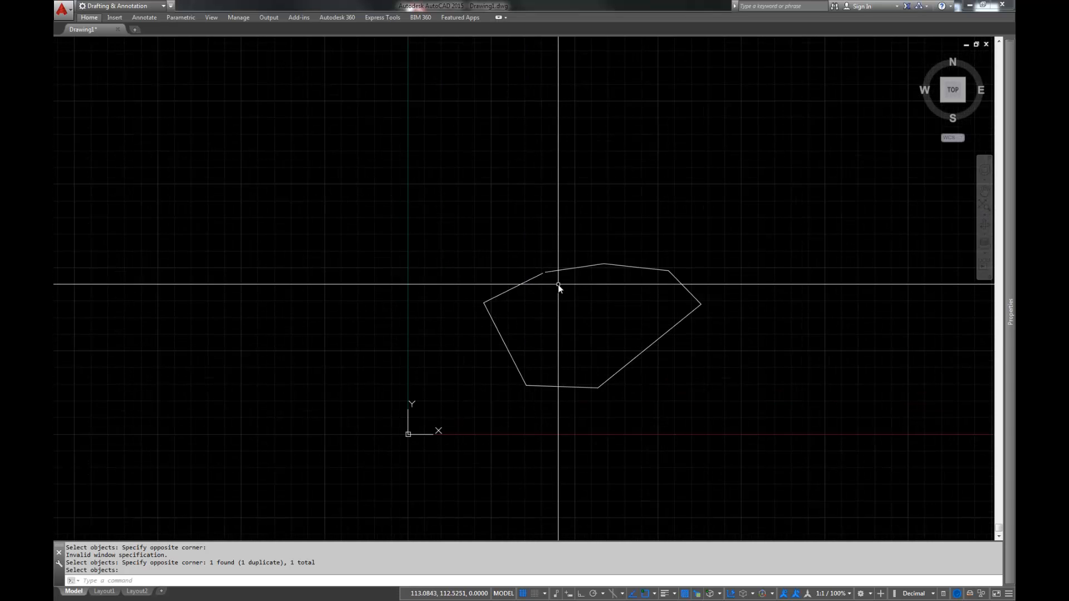
scroll(551, 262, "up", 6)
scroll(479, 191, "down", 2)
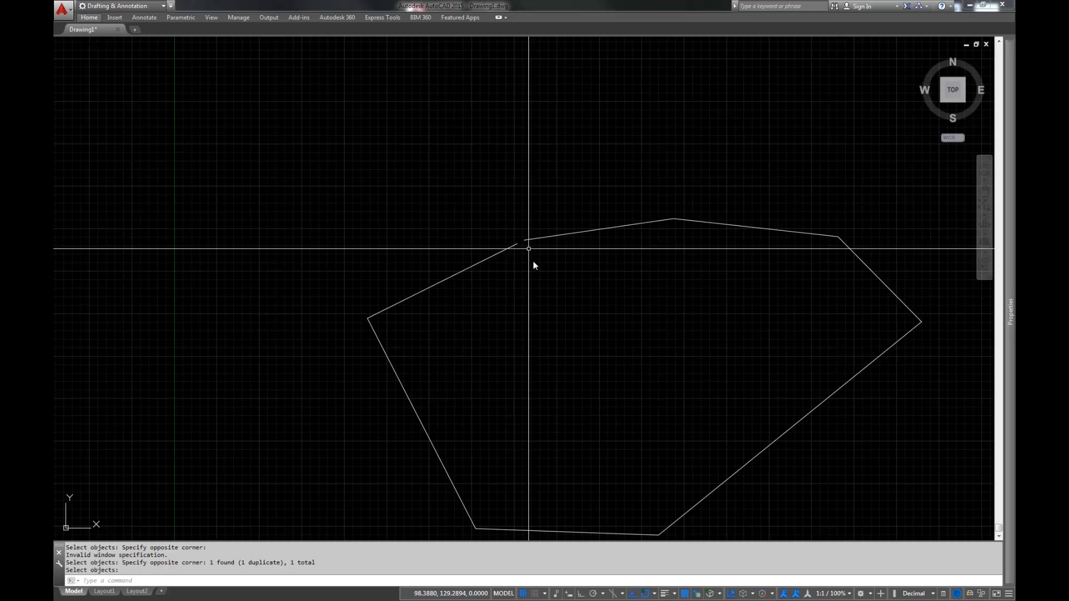
scroll(518, 240, "up", 2)
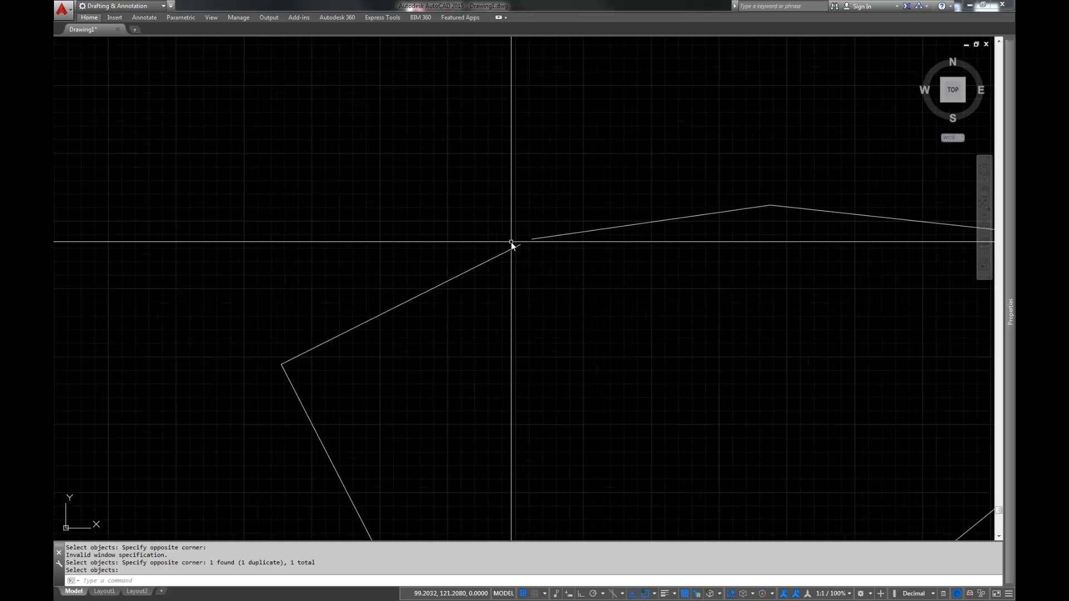
scroll(511, 241, "up", 4)
scroll(517, 260, "down", 3)
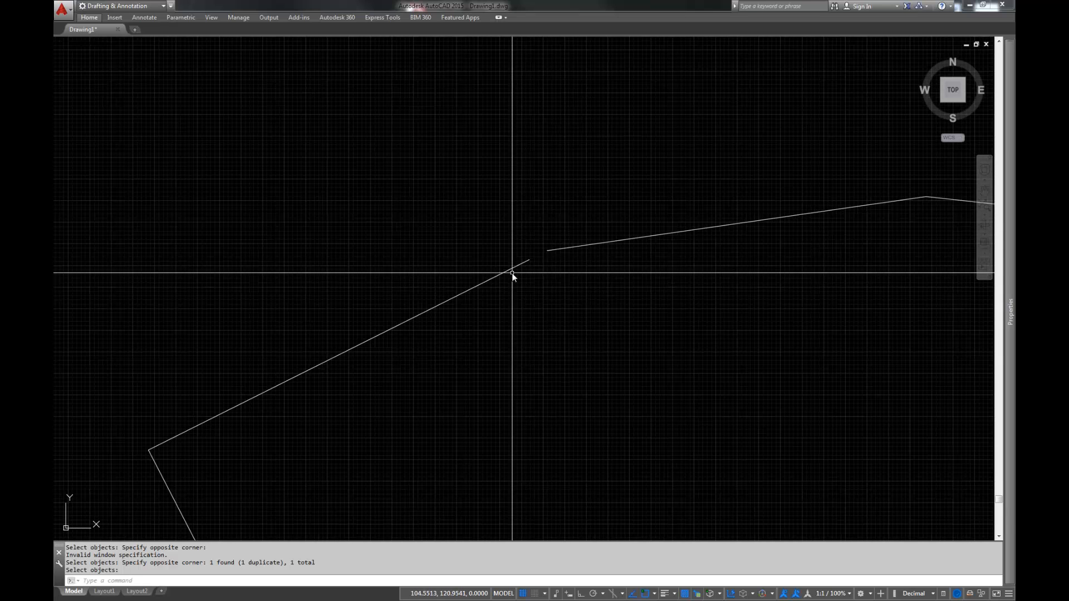
scroll(546, 251, "up", 3)
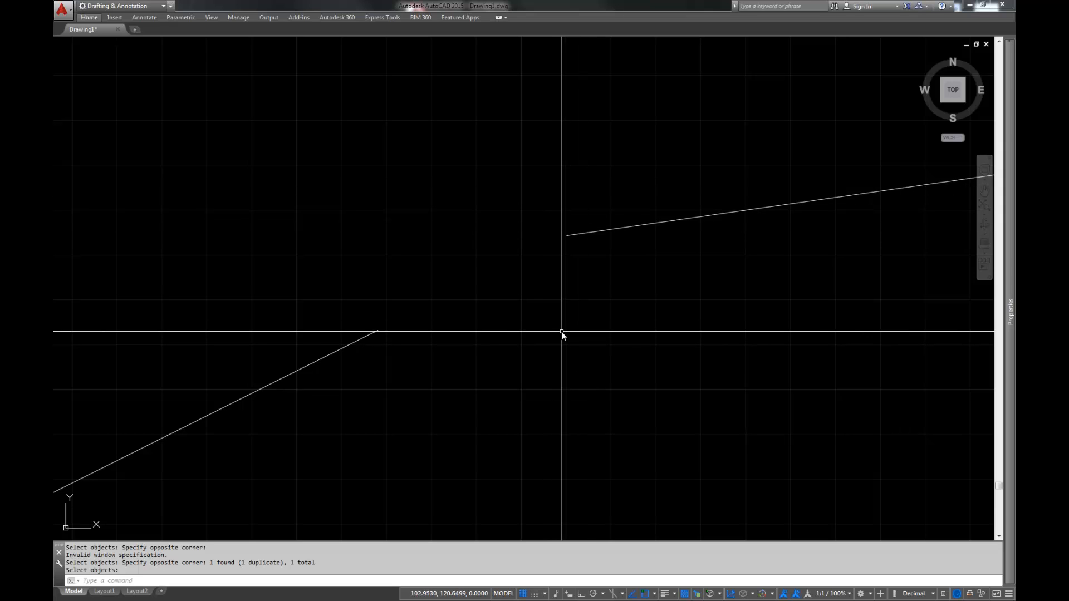
scroll(549, 288, "down", 10)
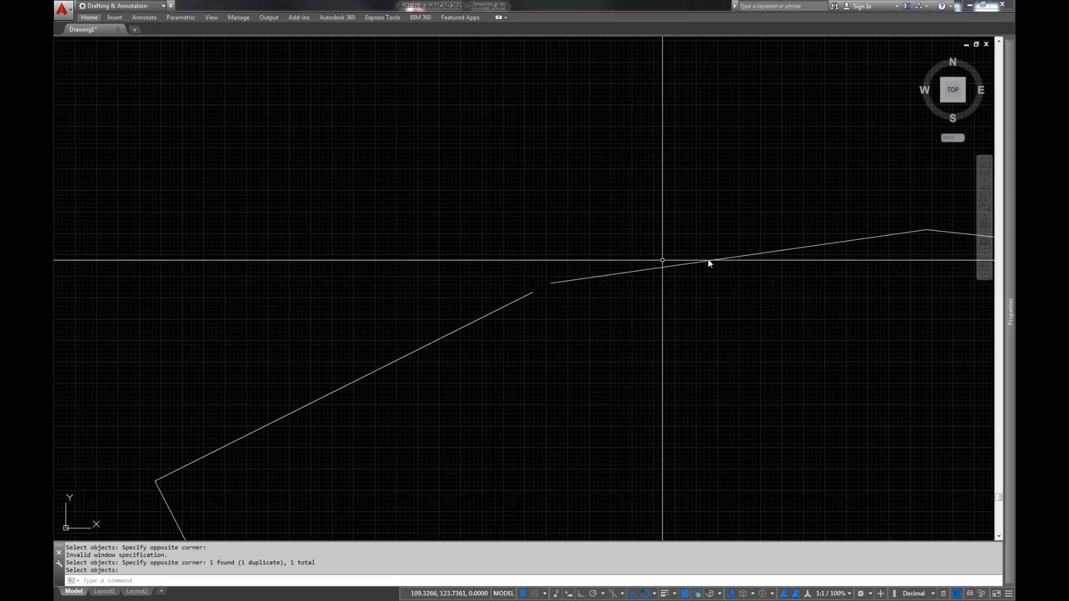
middle_click_drag(832, 268, 570, 286)
scroll(661, 242, "up", 3)
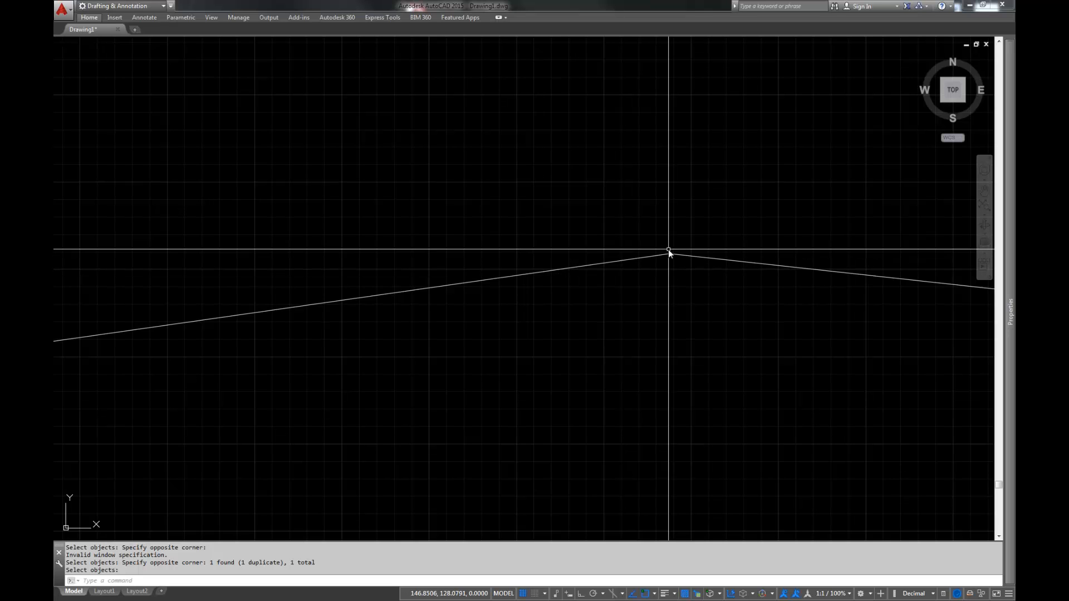
scroll(668, 212, "down", 3)
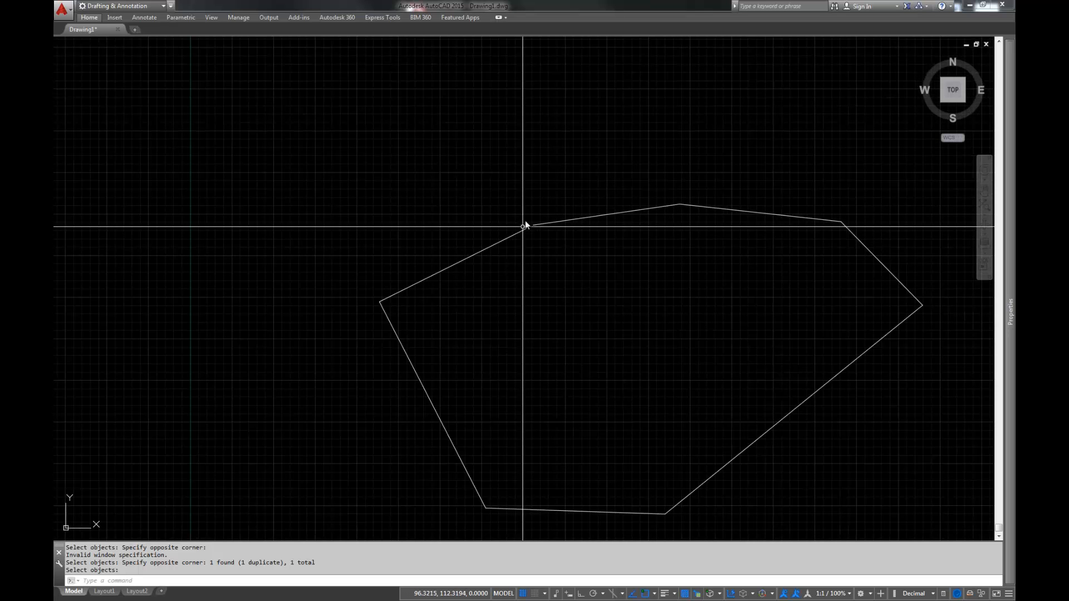
scroll(549, 232, "up", 3)
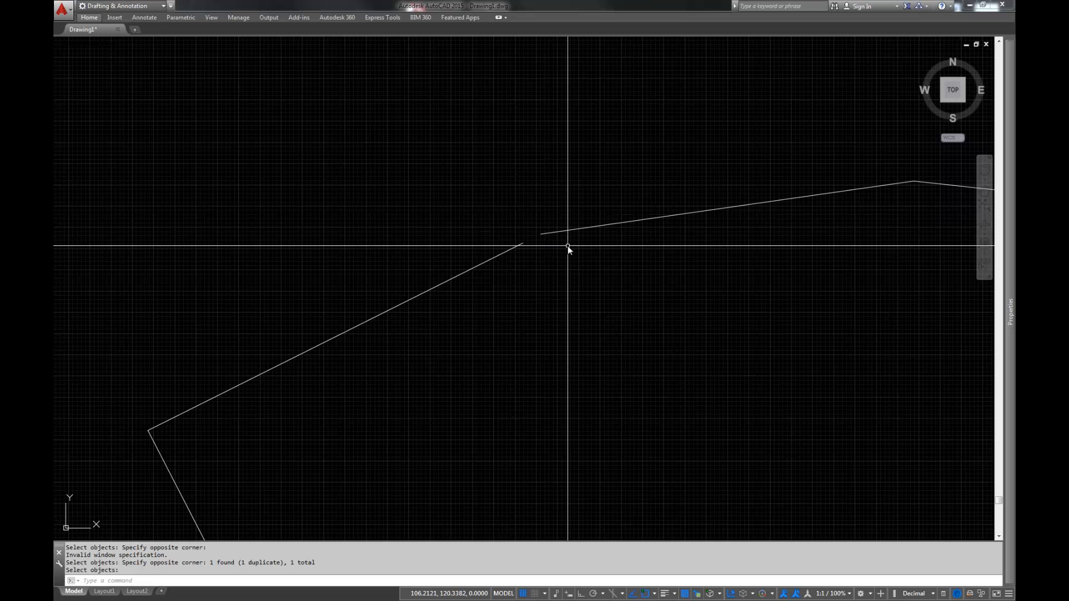
Join the polygon's two open end segments into a sharp corner with a zero-radius Fillet.
type("f")
key("Return")
left_click(518, 245)
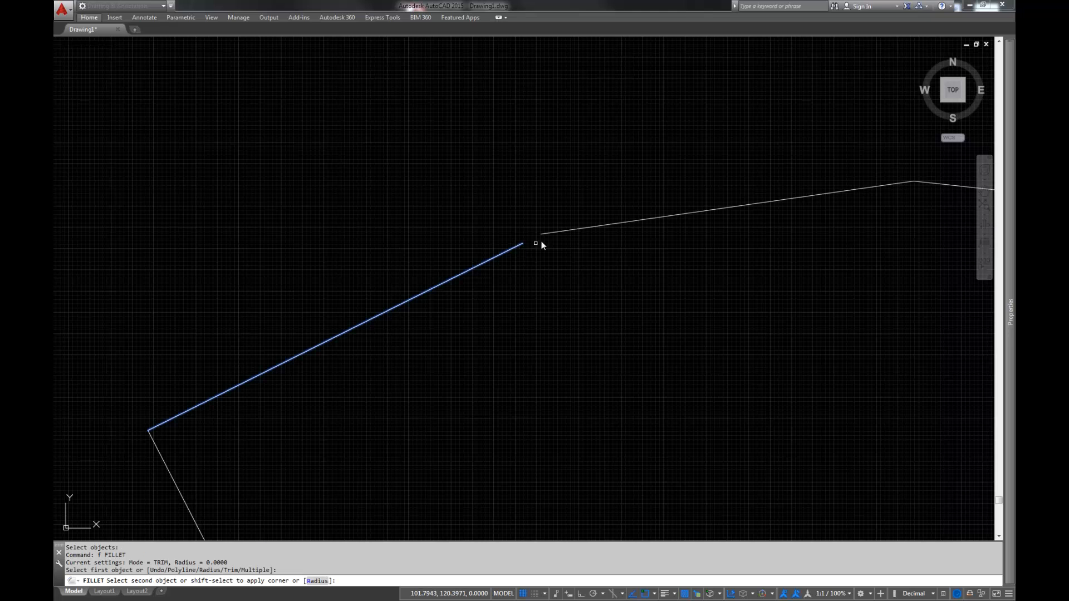
left_click(554, 232)
scroll(583, 211, "down", 4)
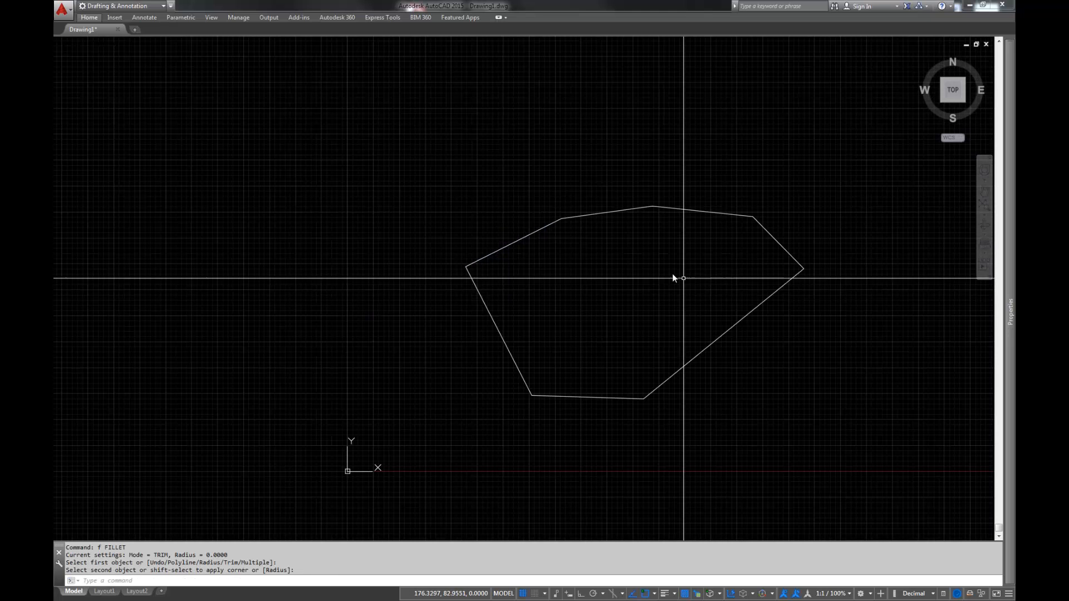
Undo the fillet that closed the gap in the polygon.
key("ctrl+z")
key("ctrl+z")
scroll(526, 217, "down", 3)
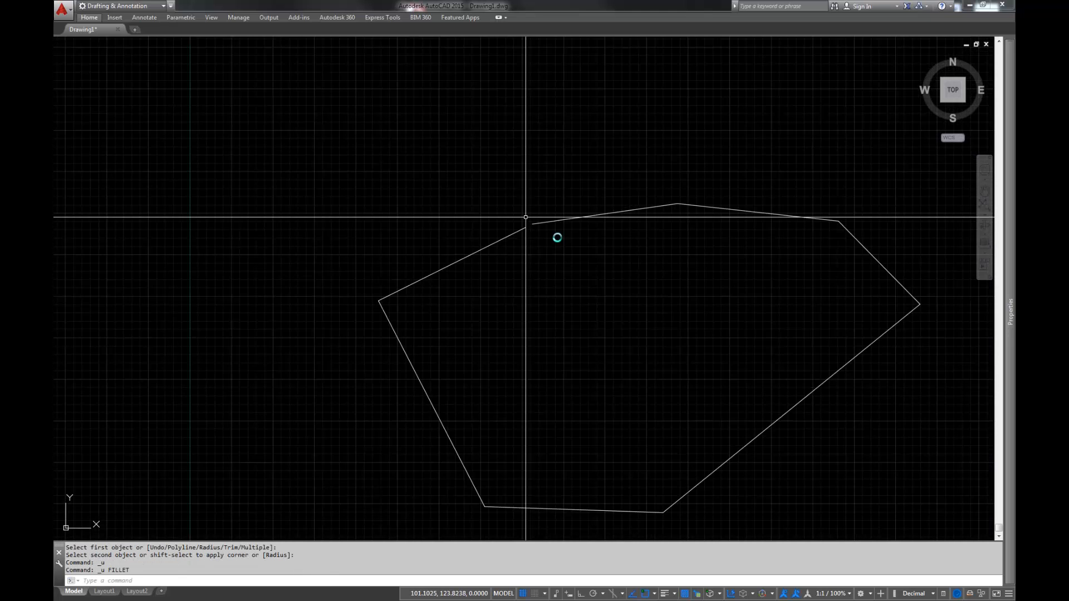
Try to hatch the interior of the open polygon, dismiss the boundary message and leave the hatch command.
middle_click_drag(670, 261, 613, 201)
type("b")
key("Return")
left_click(587, 270)
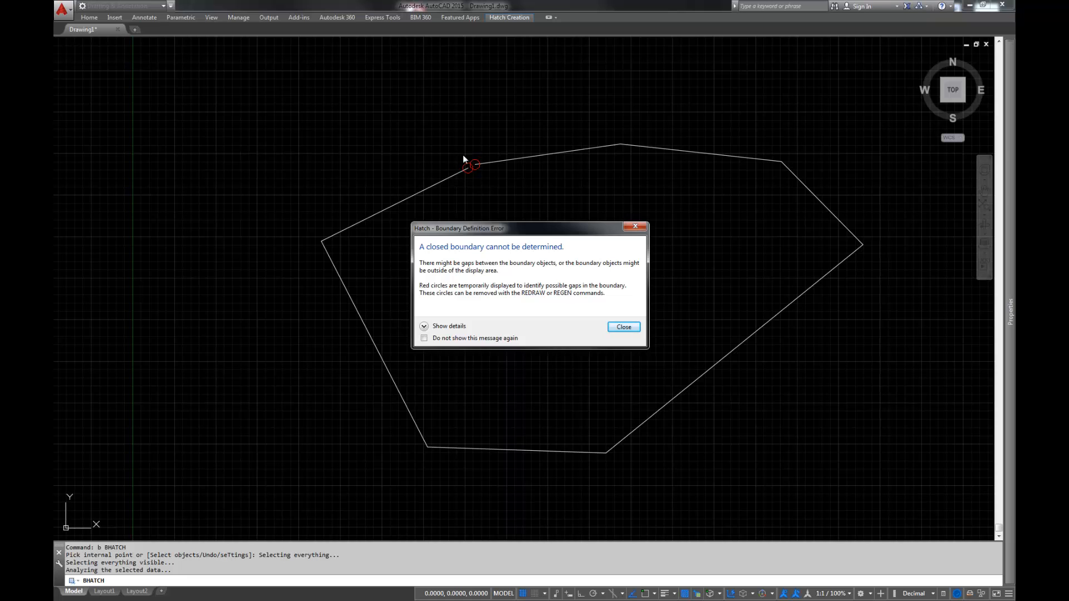
left_click(624, 328)
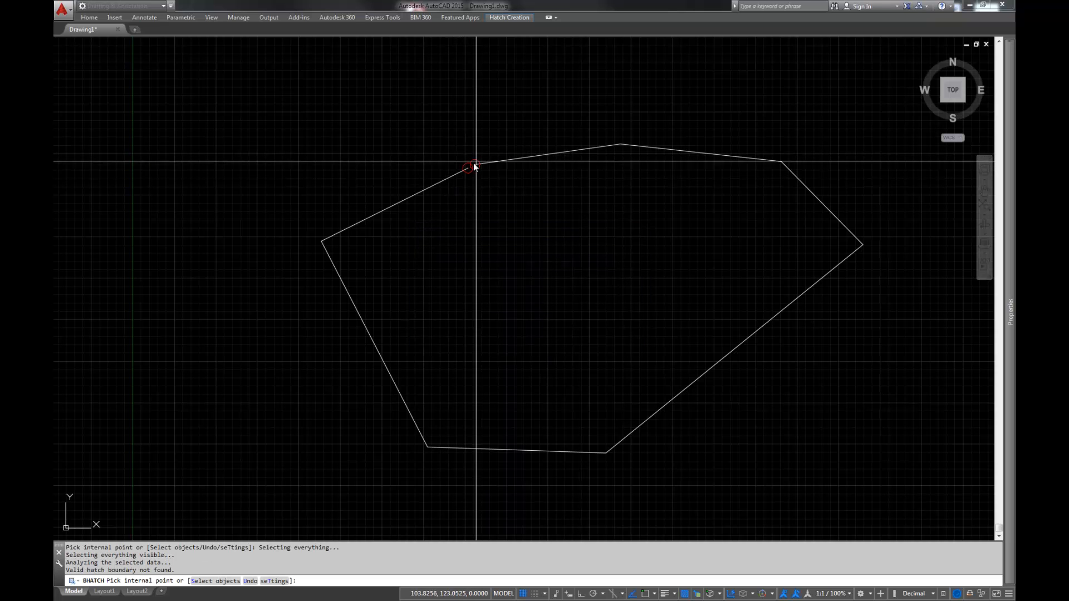
scroll(477, 170, "up", 4)
key("Escape")
key("Escape")
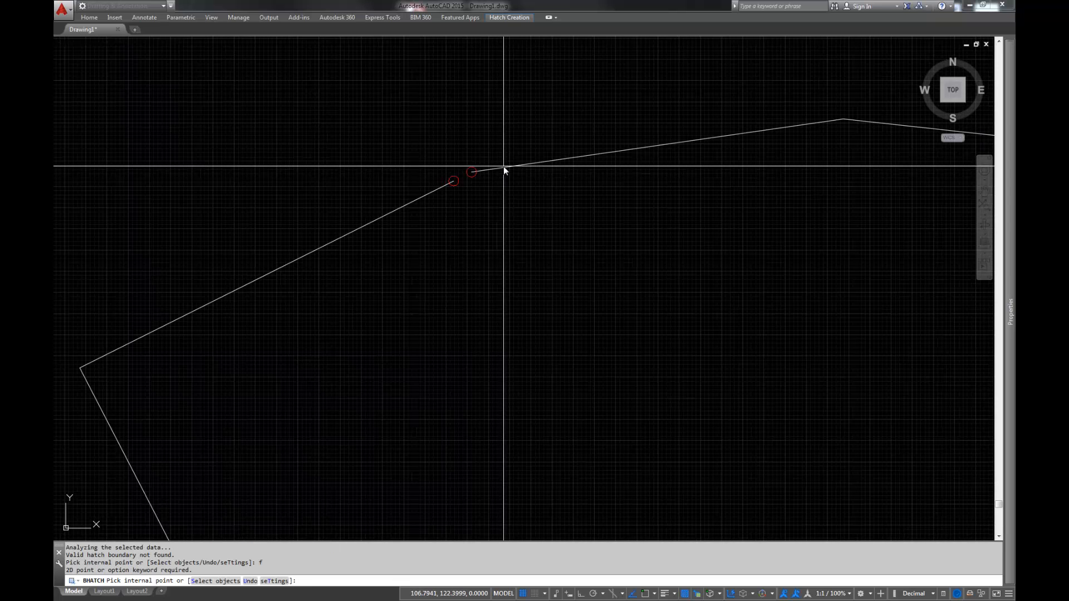
Close the gap by filleting the two segments at the marked open ends with zero radius.
type("f")
key("Return")
left_click(504, 167)
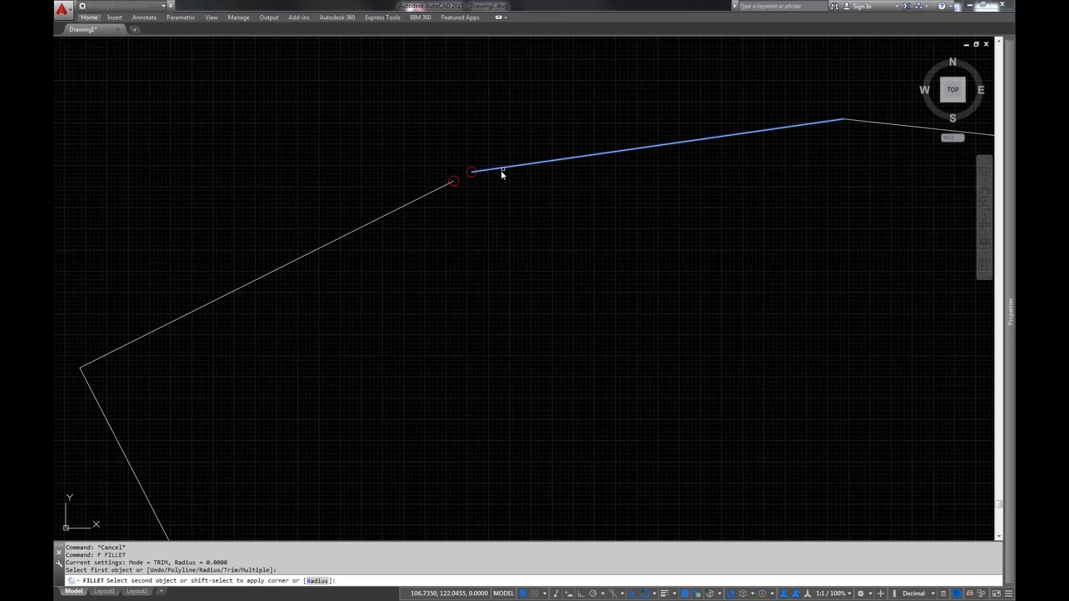
left_click(420, 196)
scroll(490, 174, "down", 8)
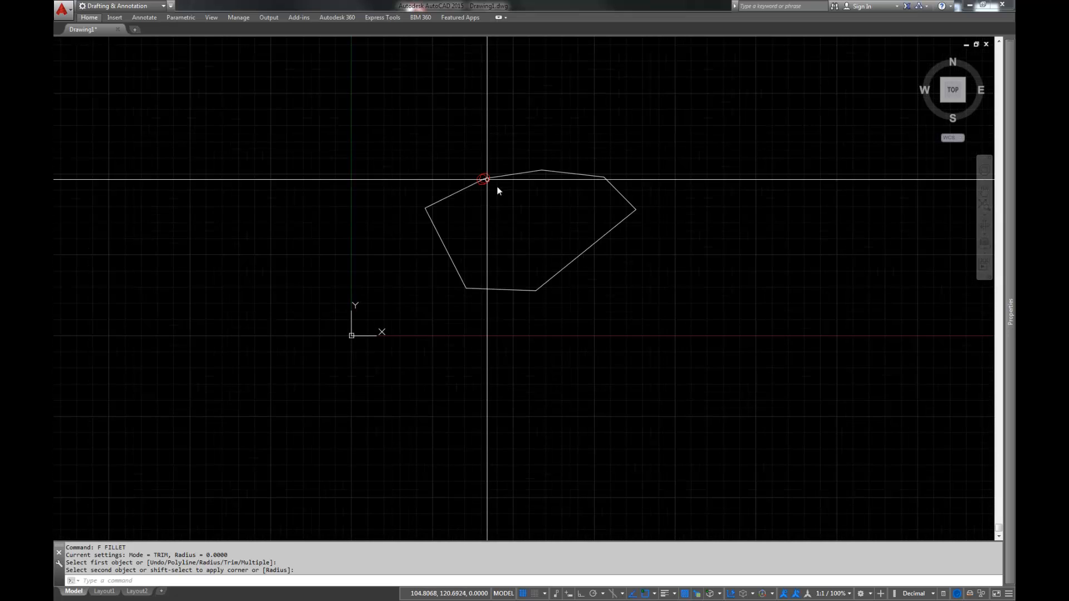
type("t")
key("Return")
left_click(516, 213)
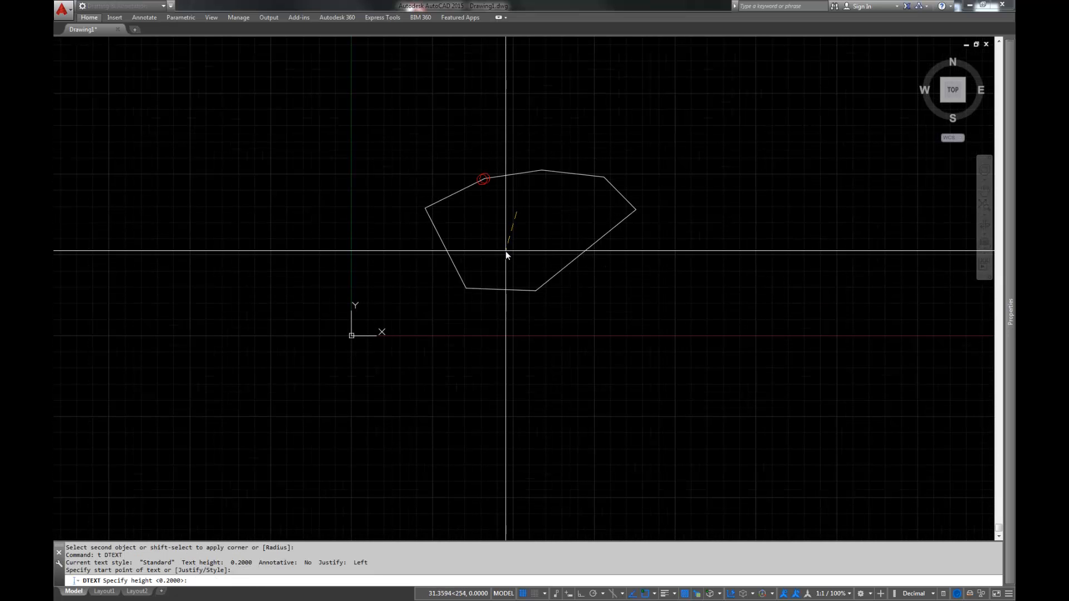
key("Escape")
key("Escape")
type("T")
key("Return")
key("Escape")
key("Escape")
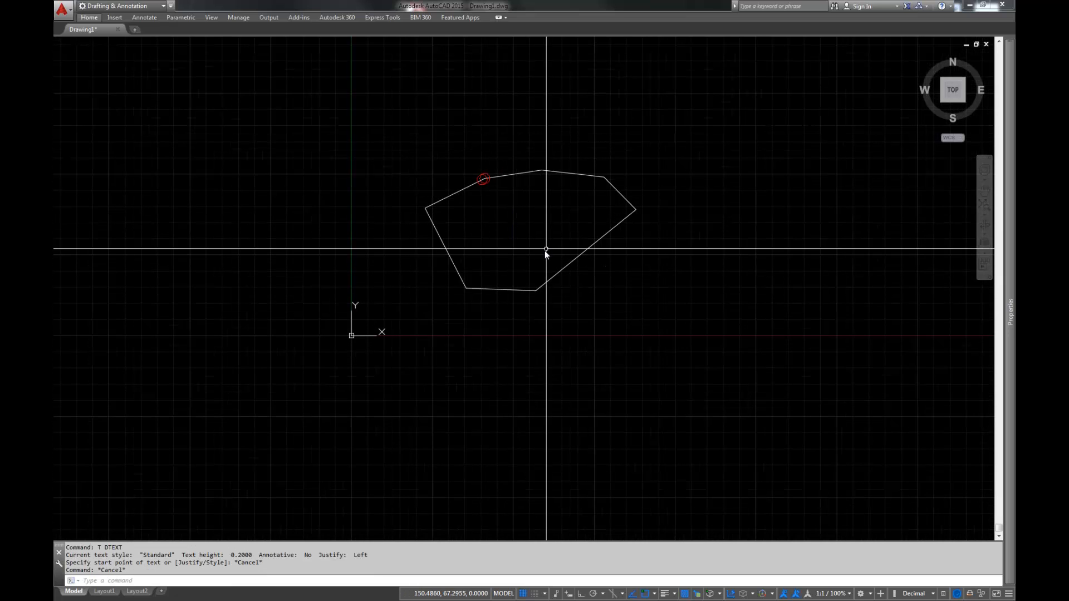
Hatch the interior of the closed polygon with the current diagonal line pattern.
type("H")
key("Return")
left_click(543, 252)
key("Return")
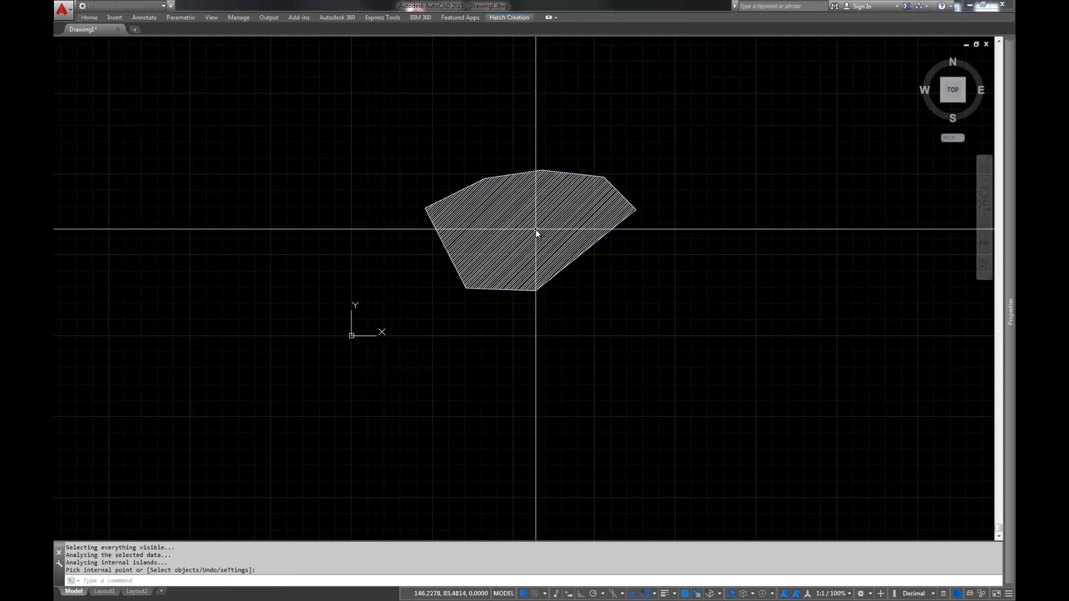
scroll(537, 231, "up", 6)
scroll(427, 190, "down", 2)
mouse_move(435, 196)
middle_mouse_down()
mouse_move(446, 219)
mouse_move(498, 248)
middle_mouse_up()
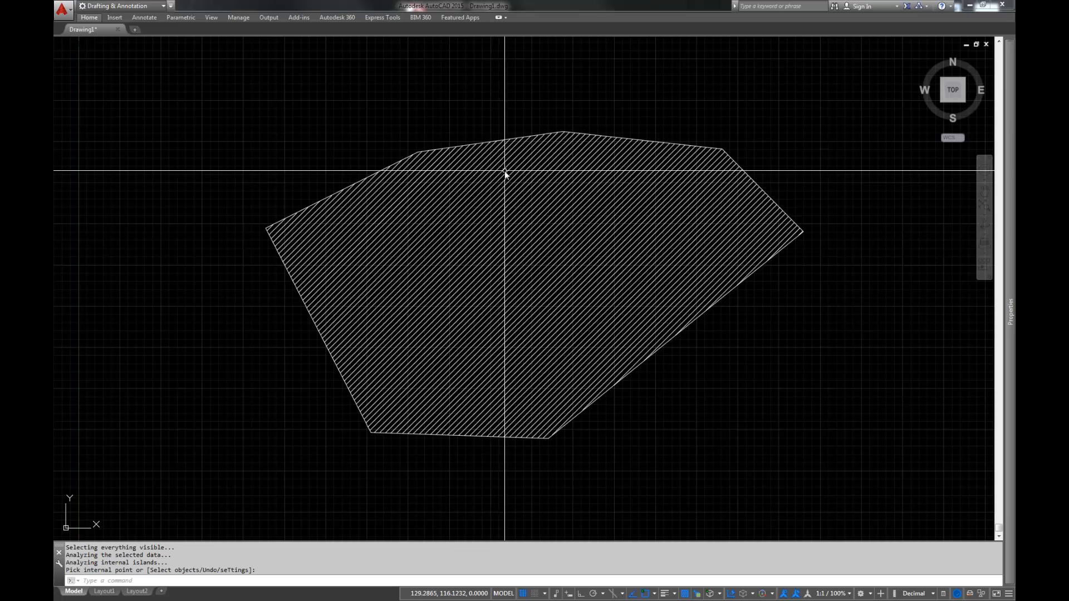
scroll(444, 194, "down", 4)
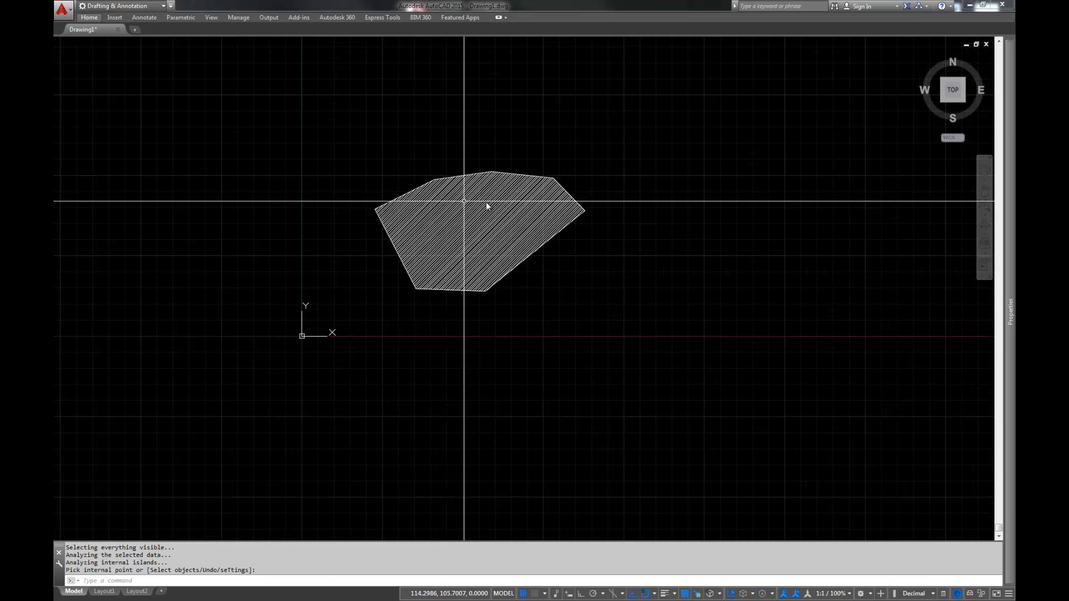
middle_click_drag(576, 187, 530, 172)
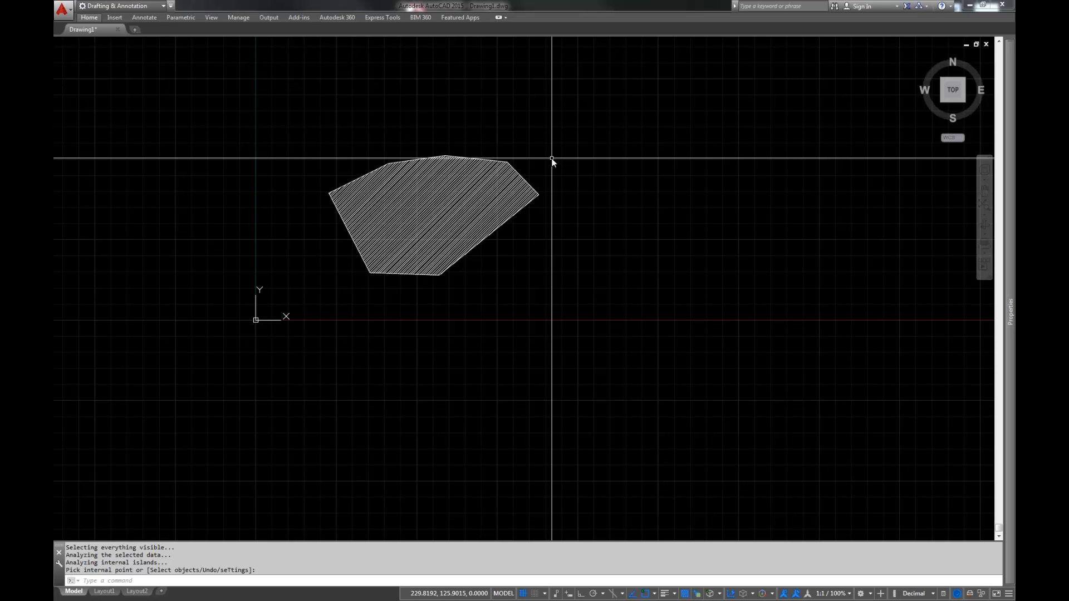
key("Return")
left_click(499, 215)
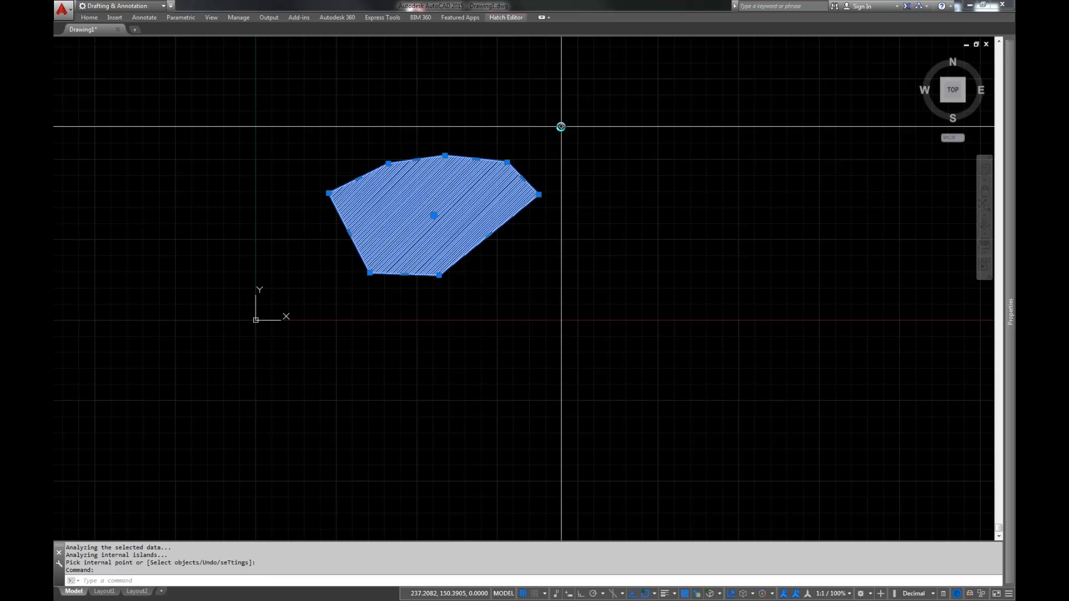
key("Escape")
key("Escape")
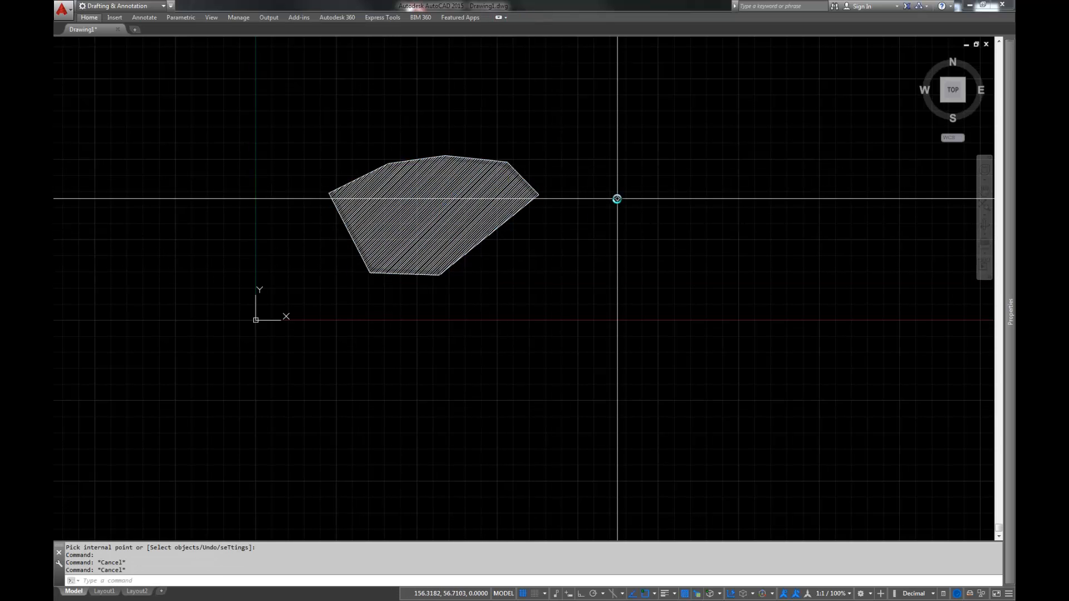
Draw a circle in the empty area to the right of the hatched polygon.
middle_click_drag(603, 233, 428, 244)
type("c")
key("Return")
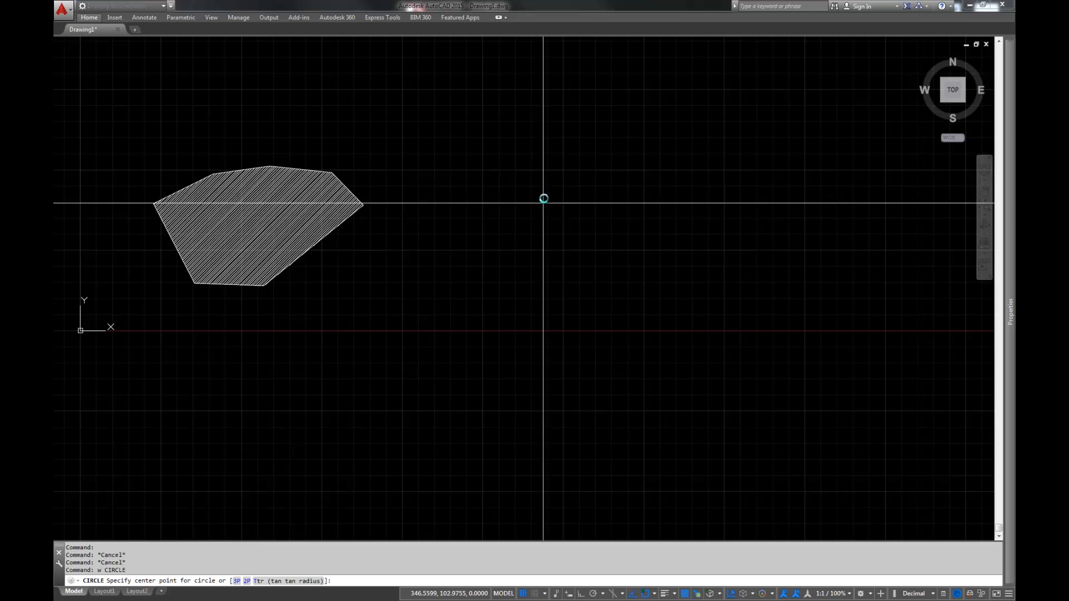
left_click(546, 188)
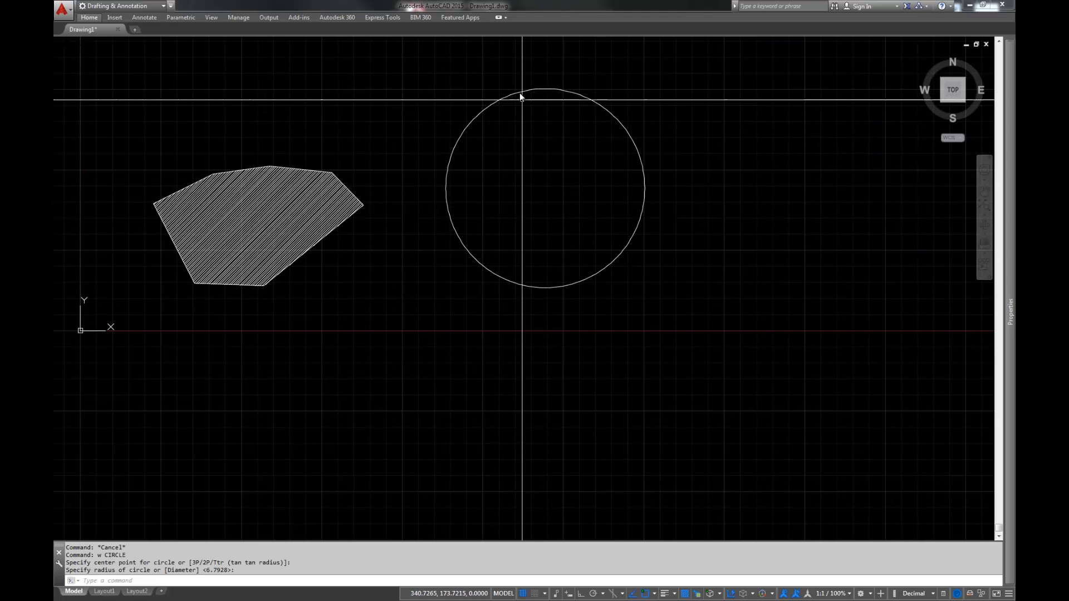
Hatch the interior of the circle with the current diagonal line pattern.
type("h")
key("Return")
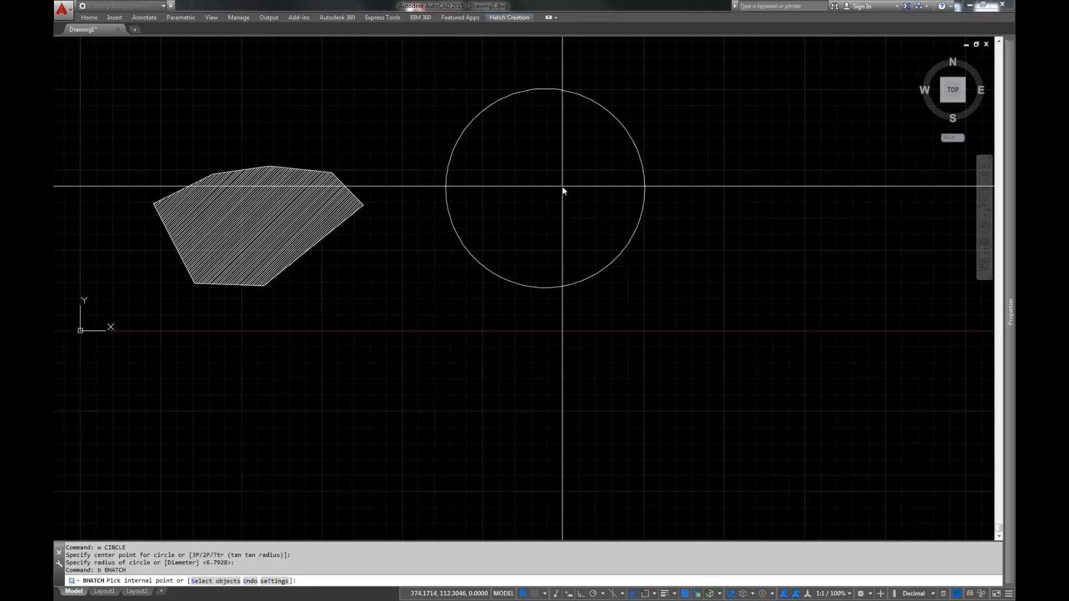
left_click(563, 186)
key("Return")
Draw a rectangle in the empty area to the right of the hatched circle.
scroll(530, 161, "down", 3)
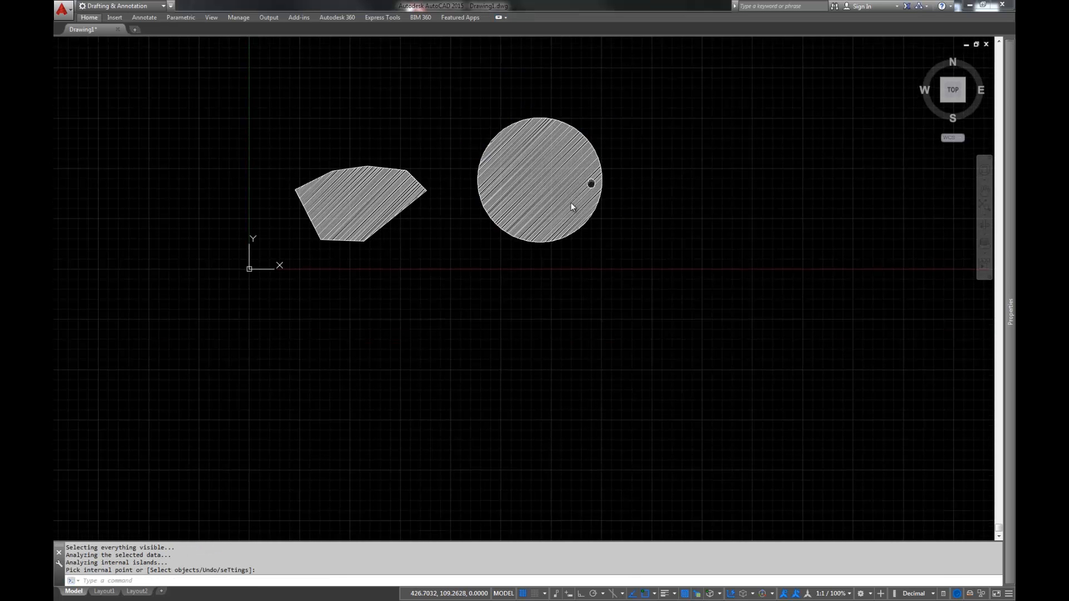
middle_click_drag(570, 202, 521, 245)
middle_click_drag(646, 273, 561, 286)
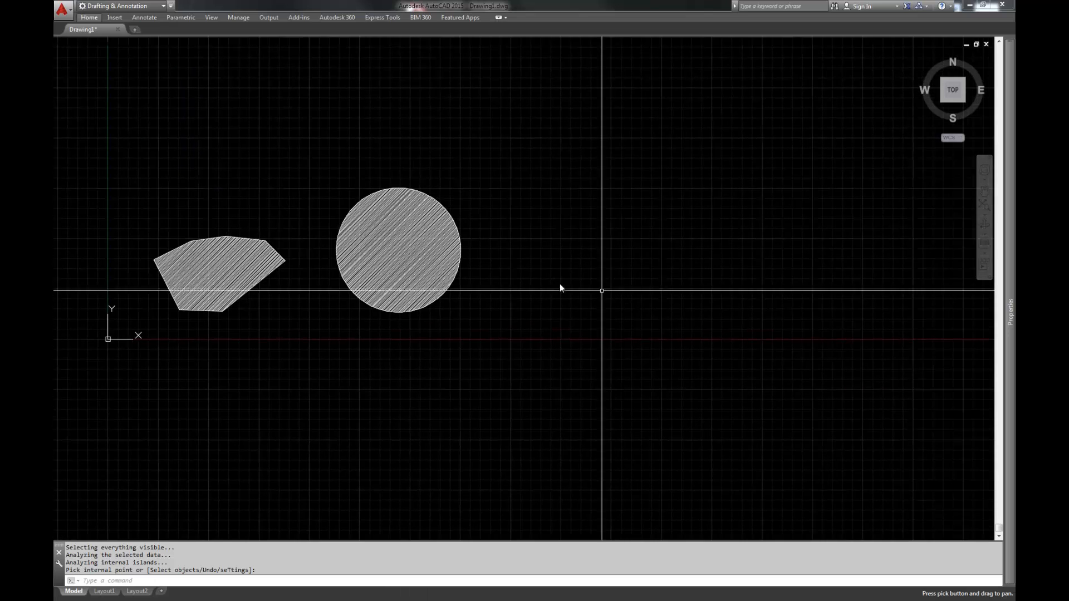
type("rec")
key("Return")
left_click(561, 161)
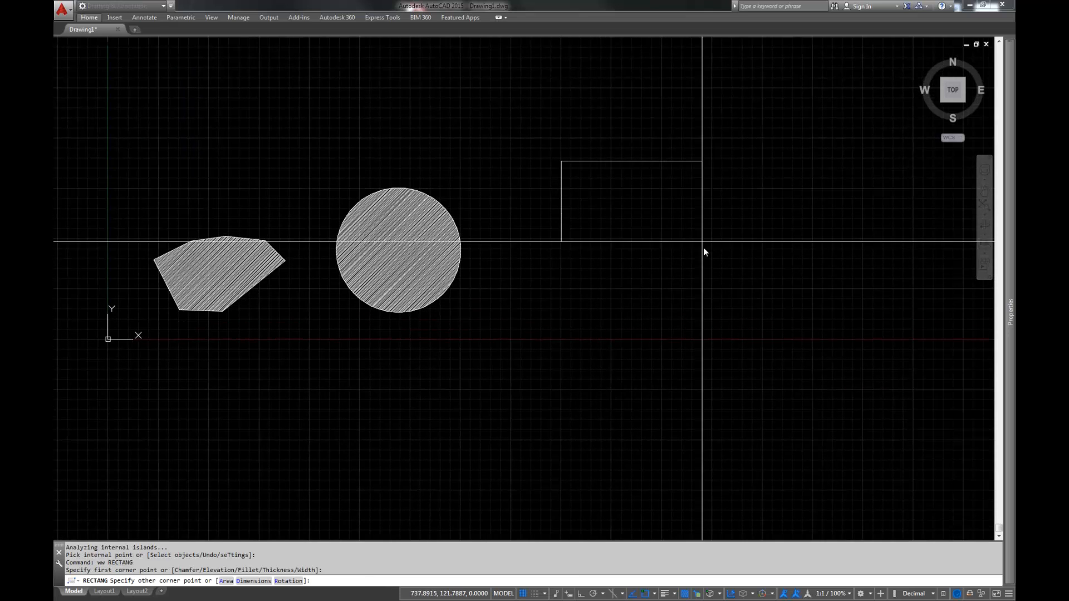
left_click(705, 261)
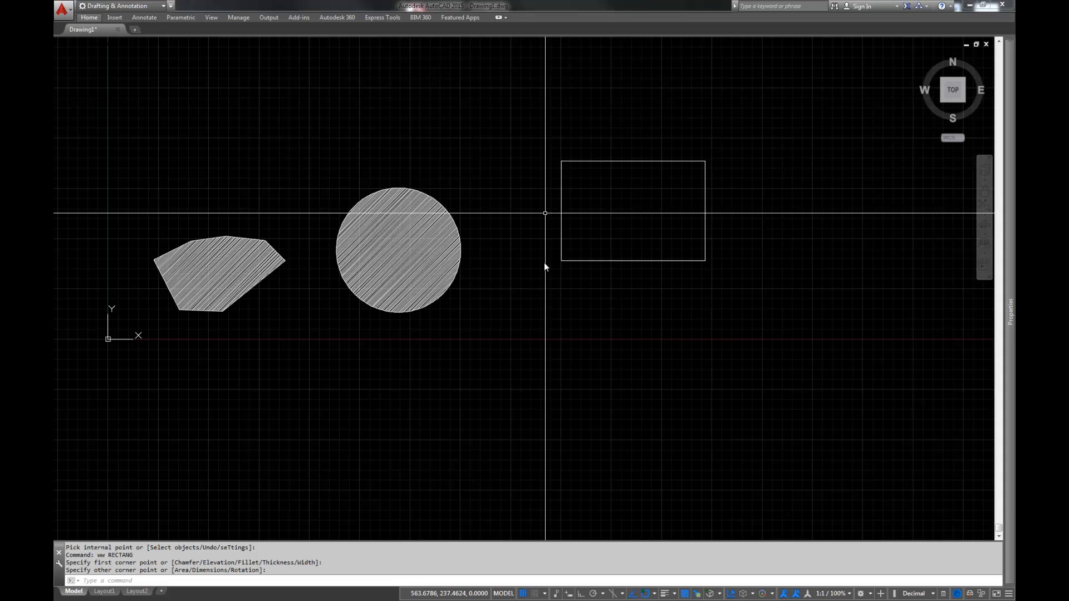
Hatch the interior of the rectangle with the current diagonal line pattern and leave the hatch command.
type("b")
key("Return")
left_click(626, 198)
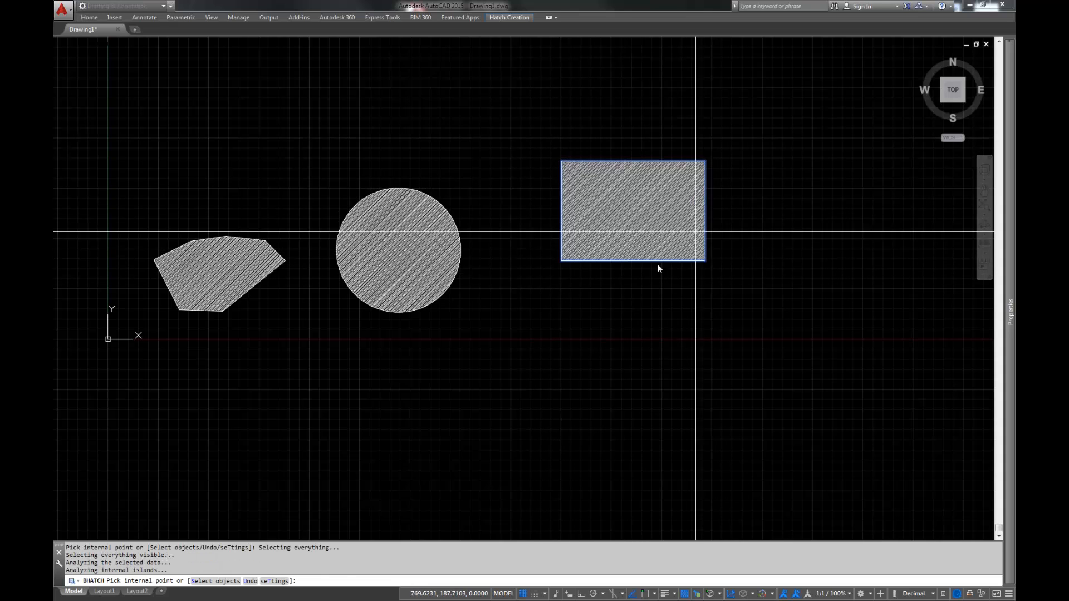
key("Escape")
key("Escape")
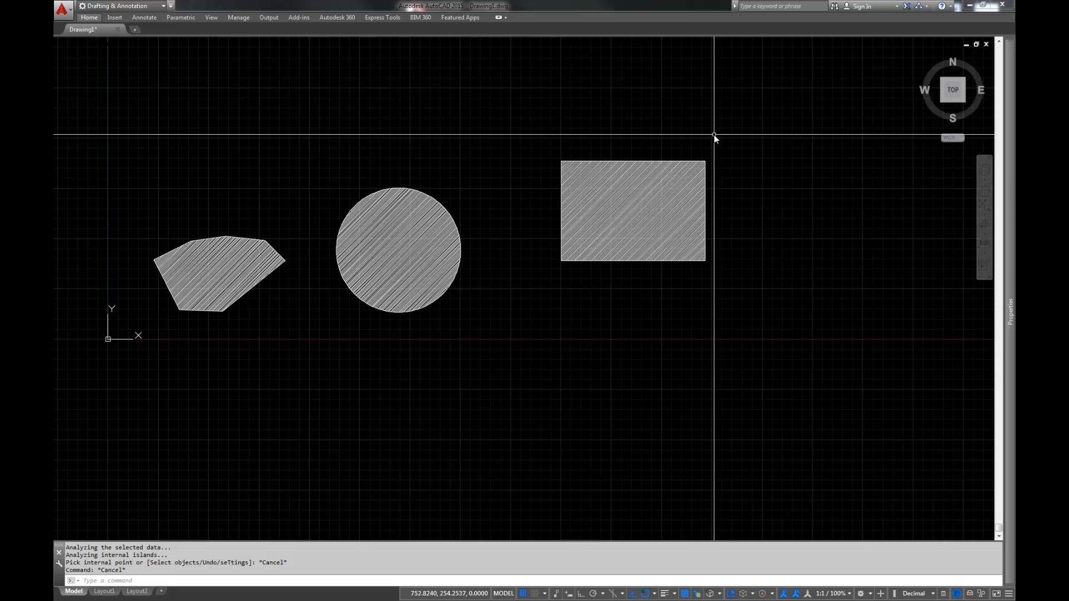
Erase the polygon, circle and rectangle together with their hatches.
type("e")
key("Return")
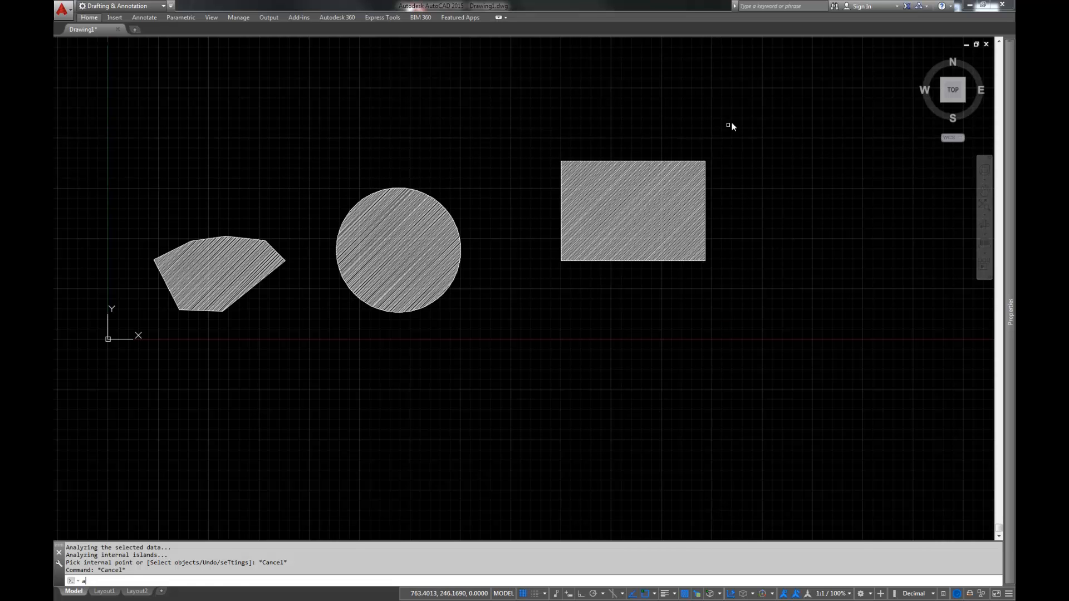
left_click(728, 125)
left_click(88, 369)
key("Return")
Draw an irregular six-sided polygon as a polyline above and right of the origin, ending exactly at its start point.
middle_click_drag(387, 274, 505, 268)
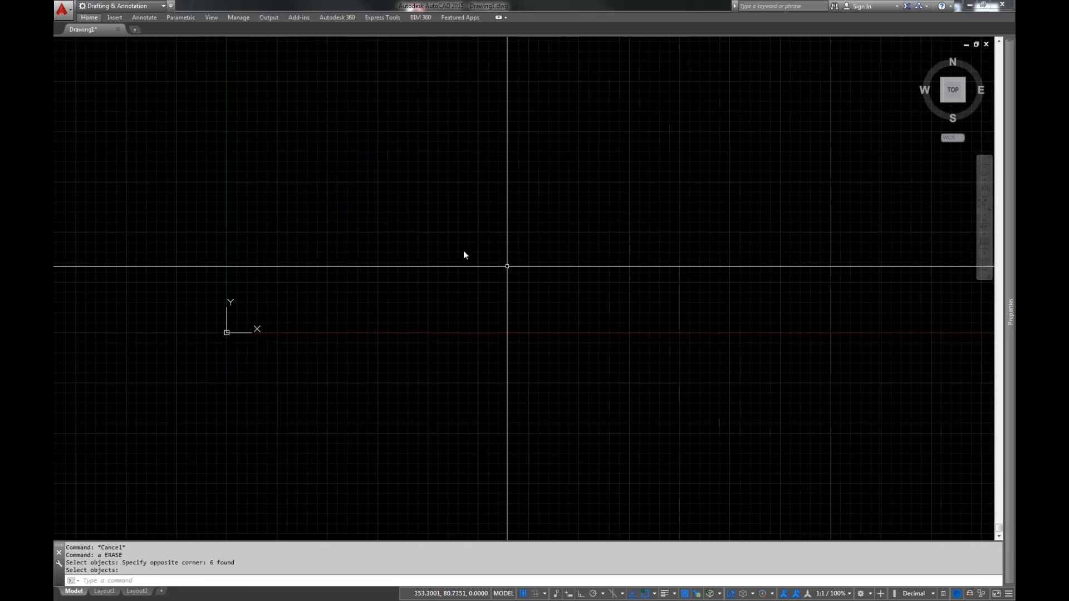
type("ee")
key("Return")
left_click(393, 152)
left_click(280, 253)
left_click(565, 297)
left_click(623, 203)
left_click(606, 78)
left_click(513, 78)
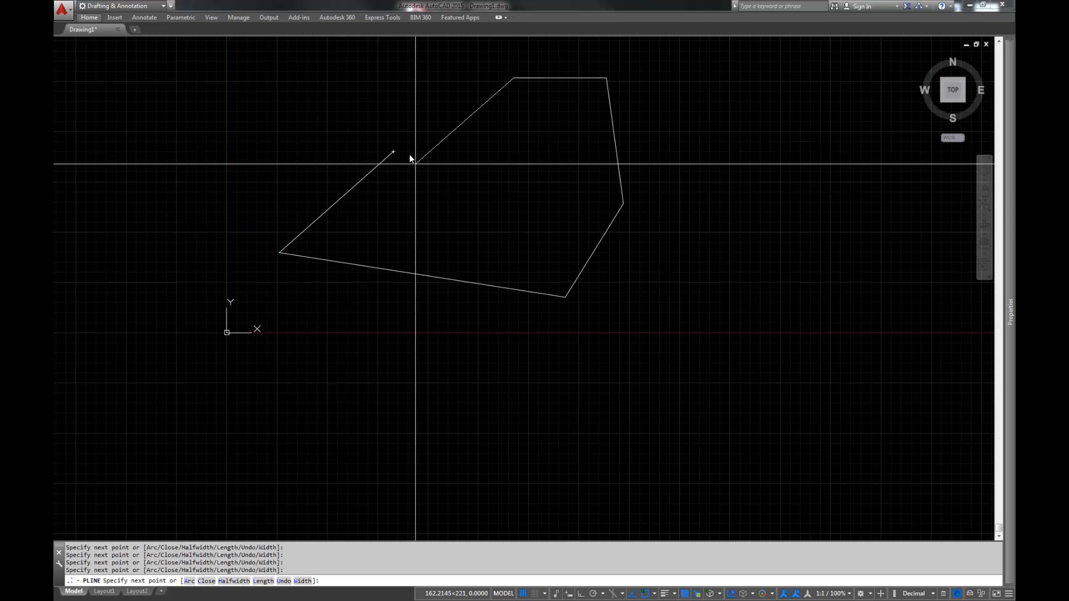
left_click(397, 152)
key("Return")
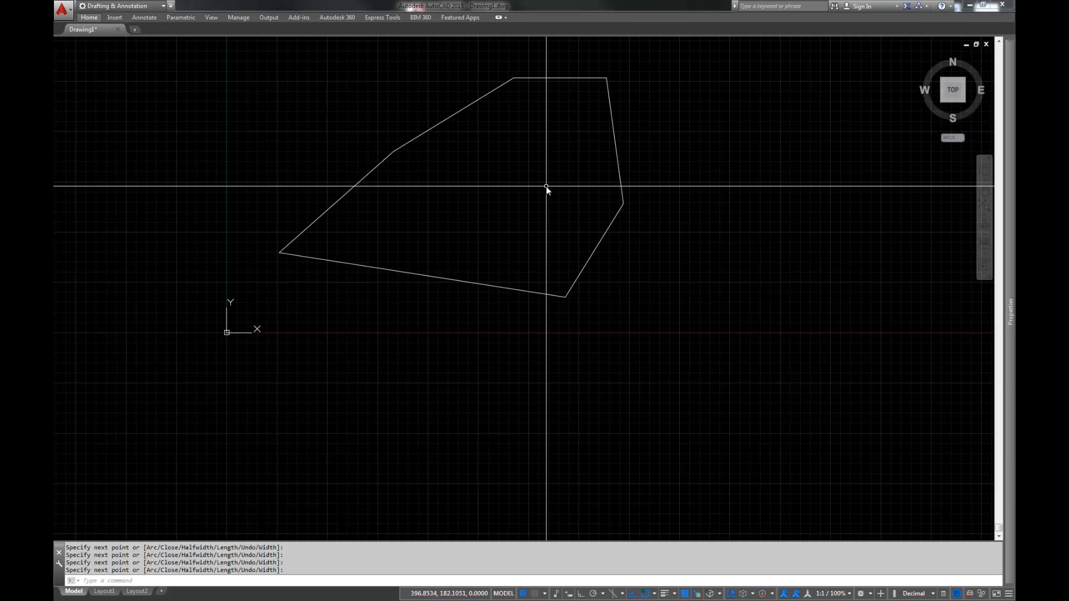
Open the settings of a new hatch and enable Associative and Create separate hatches, keeping the color at Use Current.
type("bn")
key("Escape")
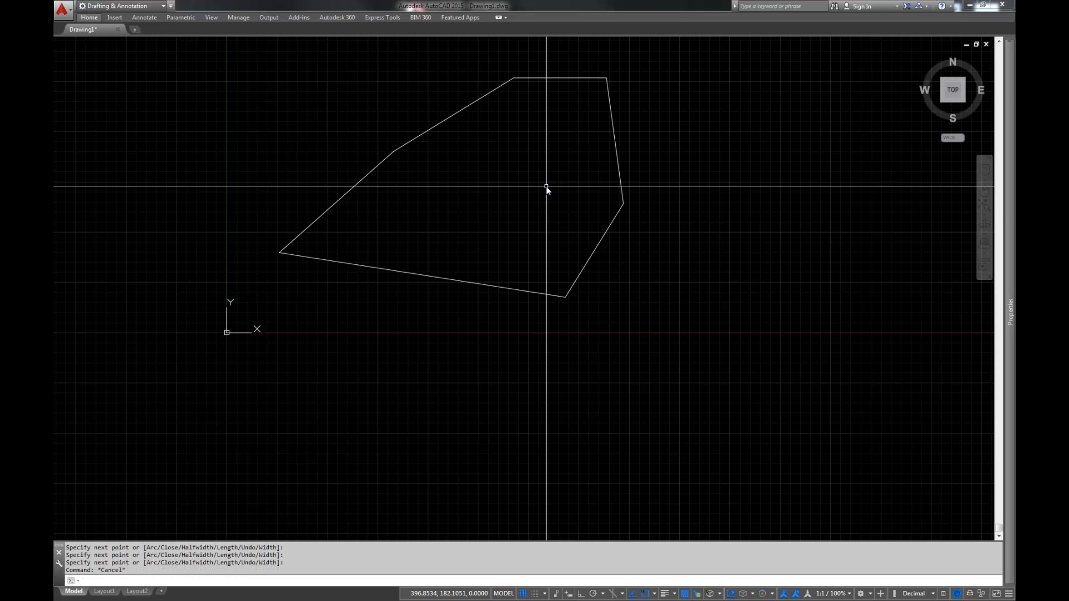
type("hatch")
key("Return")
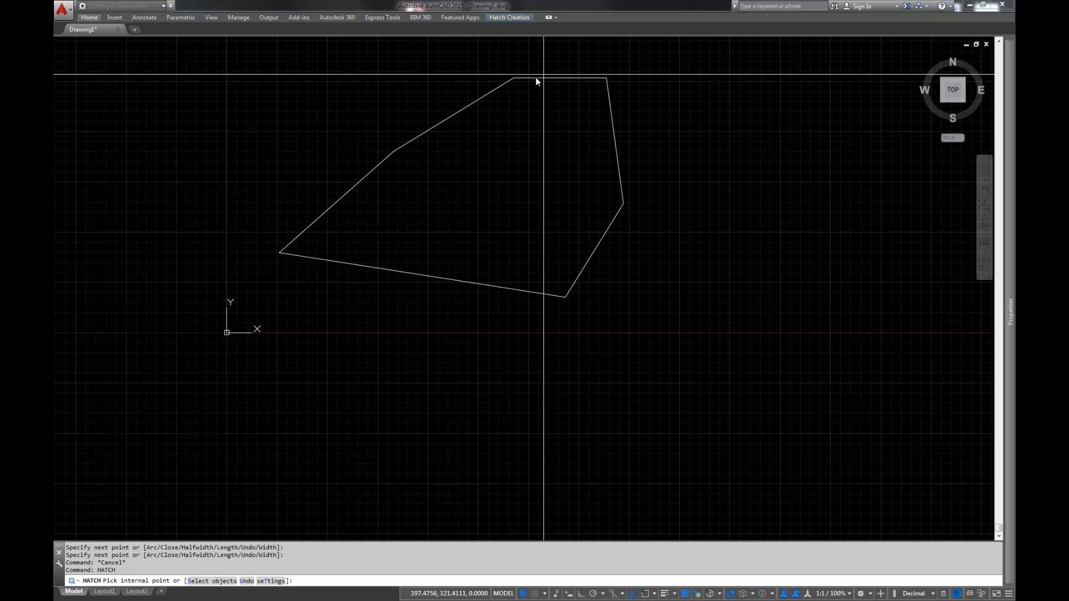
left_click(508, 18)
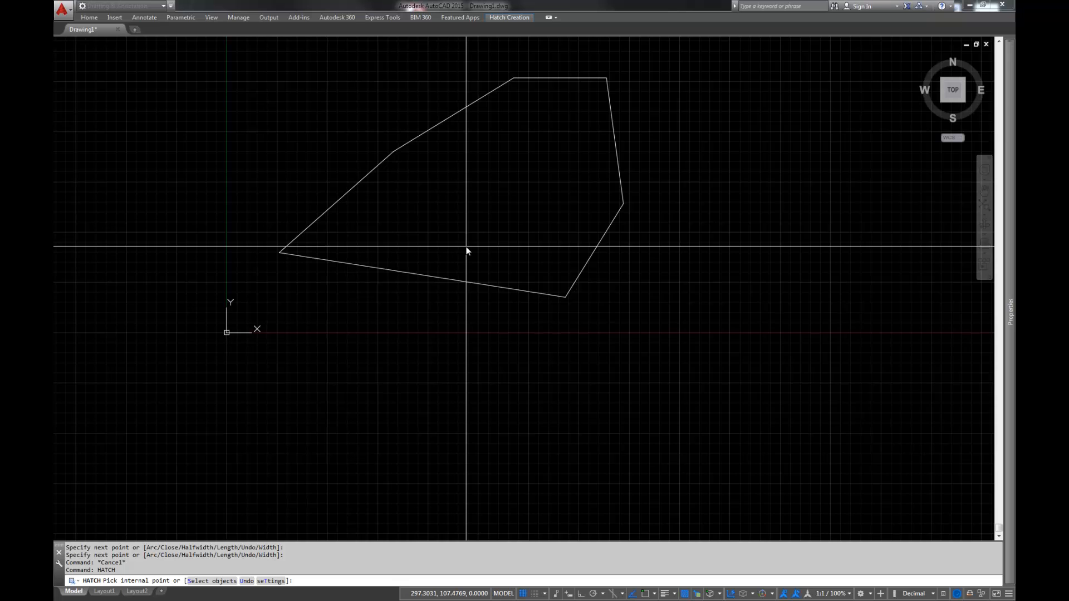
type("t")
key("Return")
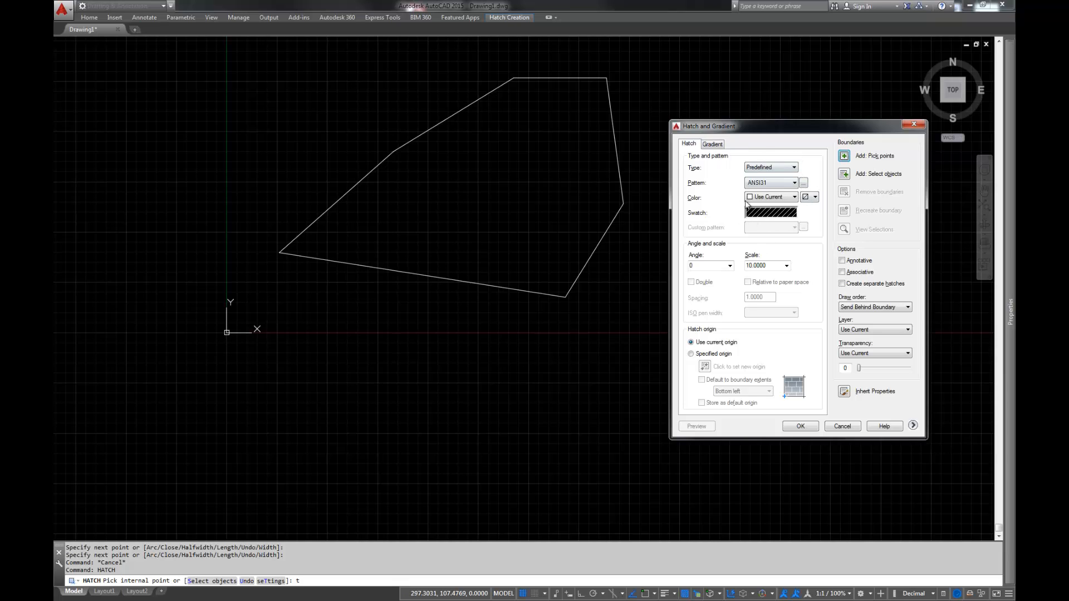
left_click(781, 197)
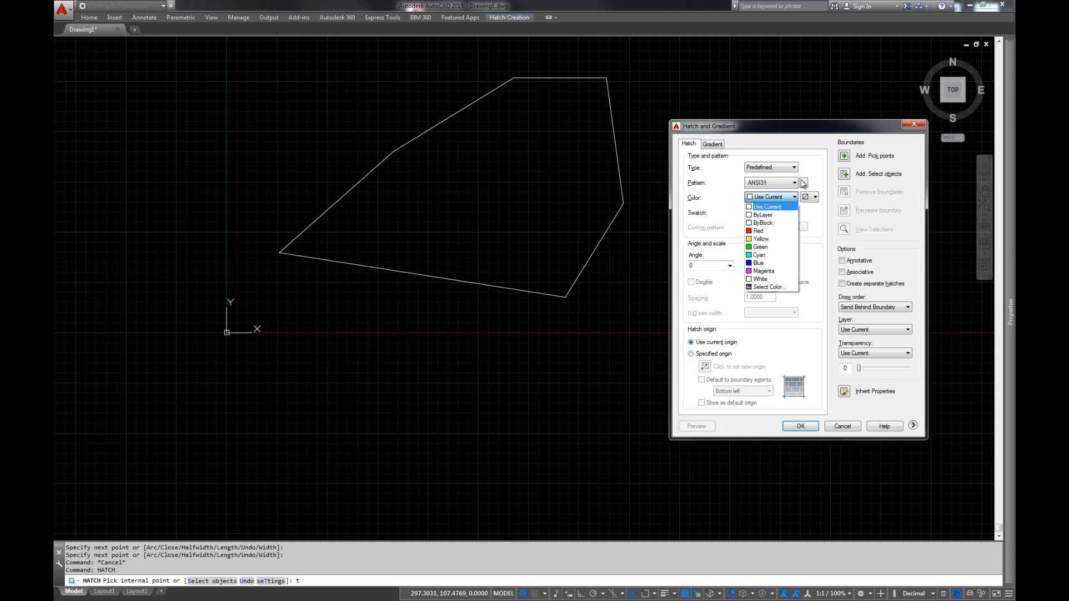
left_click(819, 214)
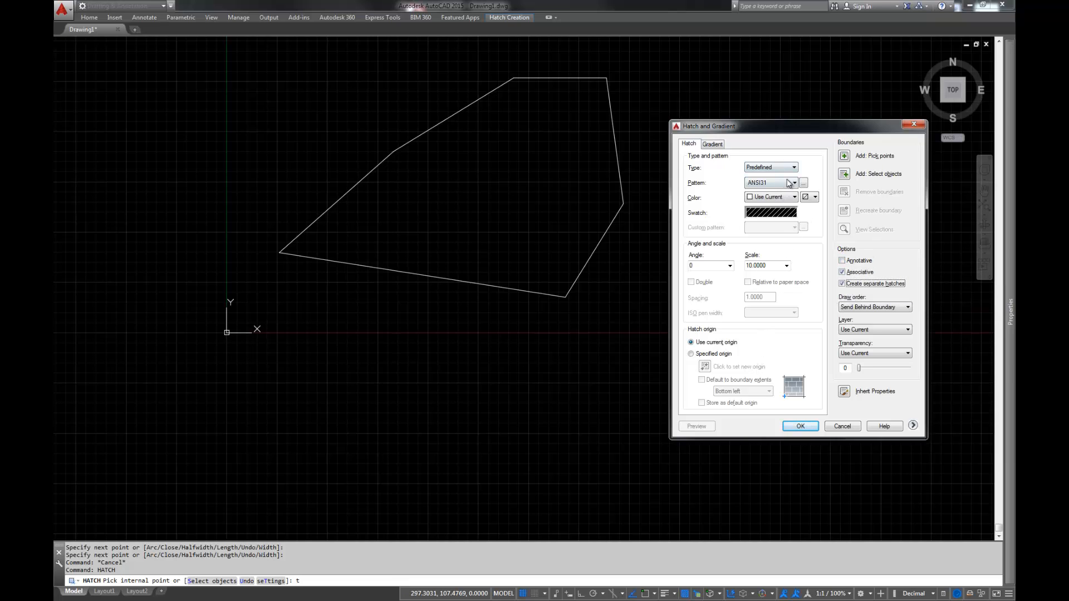
Choose the predefined AR-PARQ1 pattern and hatch the interior of the six-sided polygon with it.
left_click(804, 183)
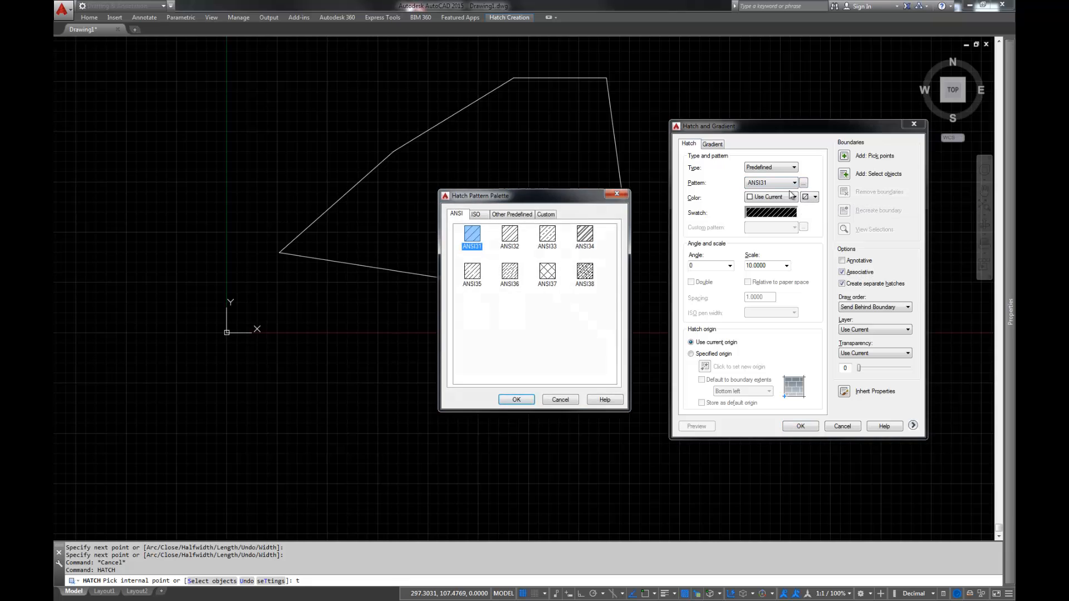
left_click(477, 215)
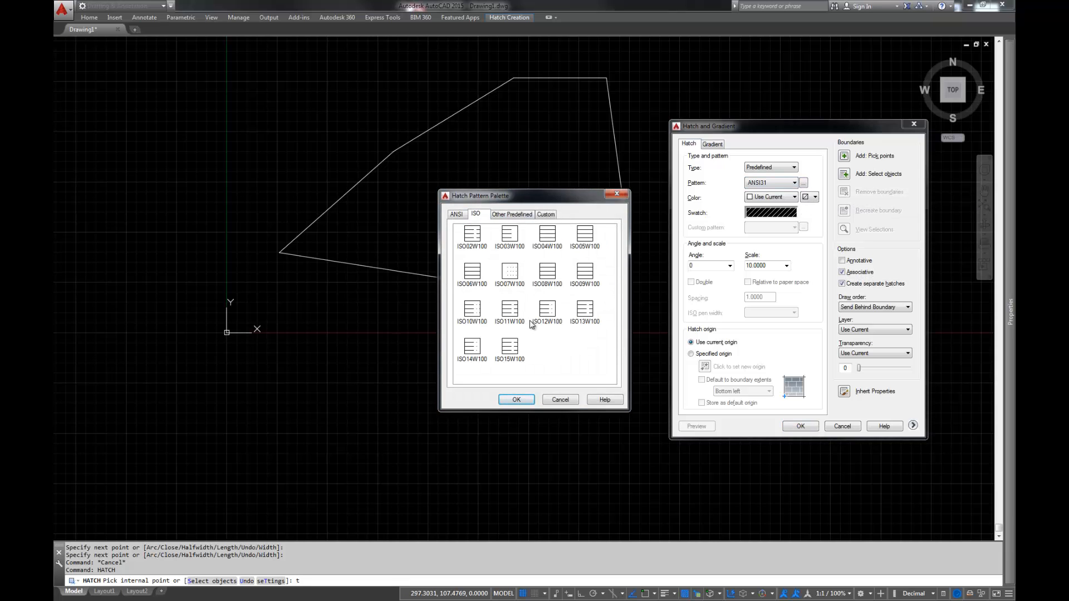
left_click(514, 215)
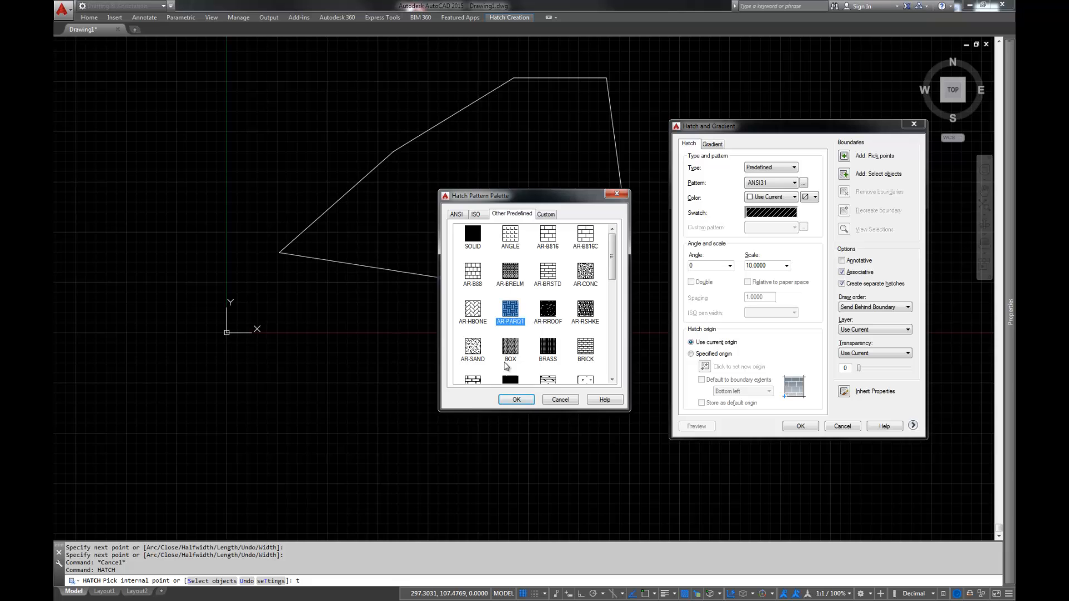
left_click(517, 401)
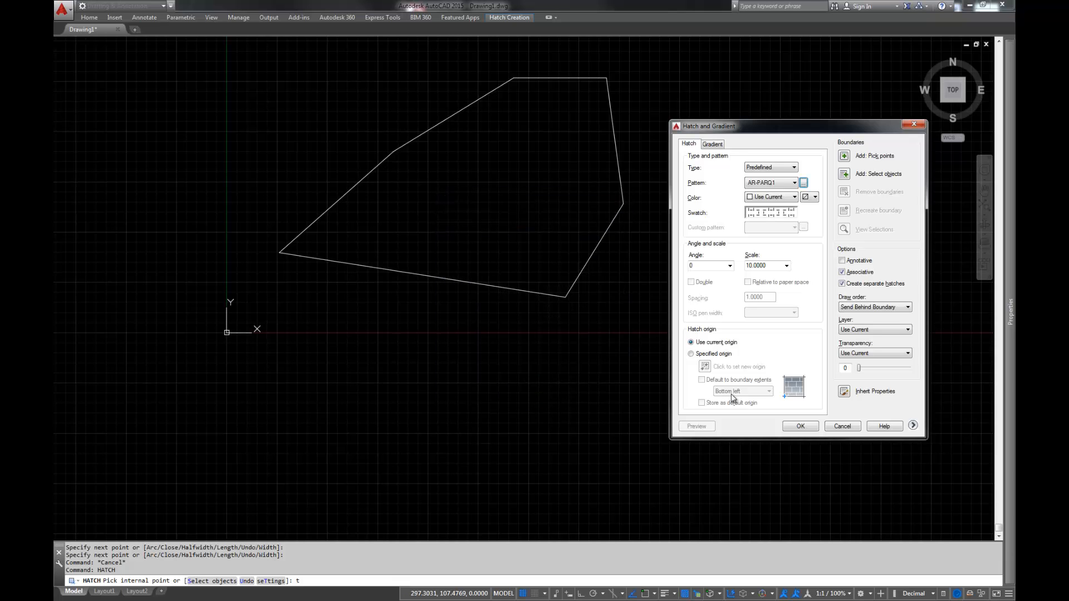
left_click(798, 426)
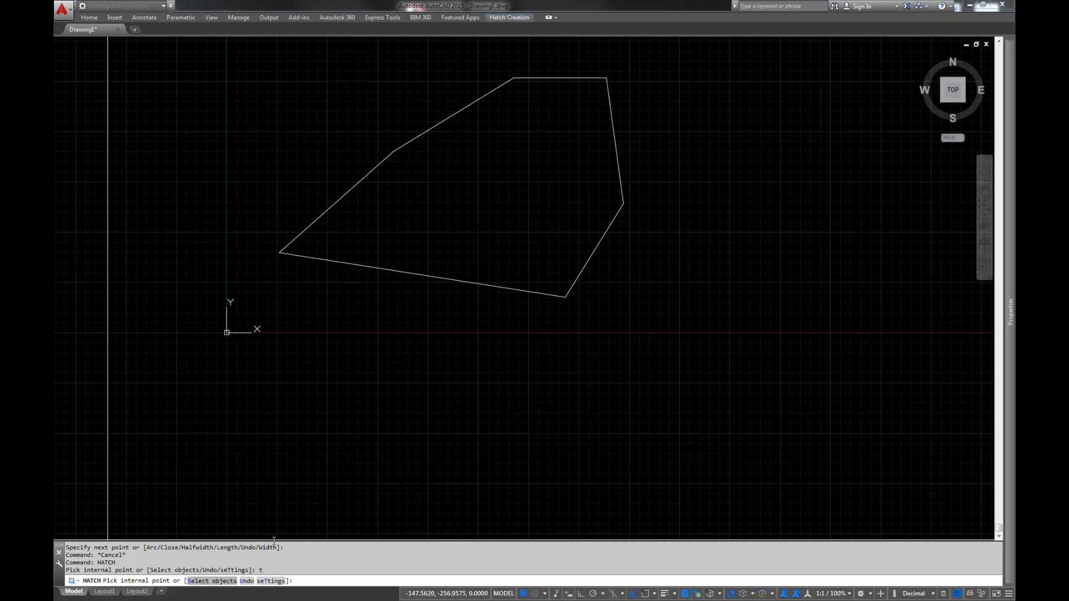
left_click(498, 222)
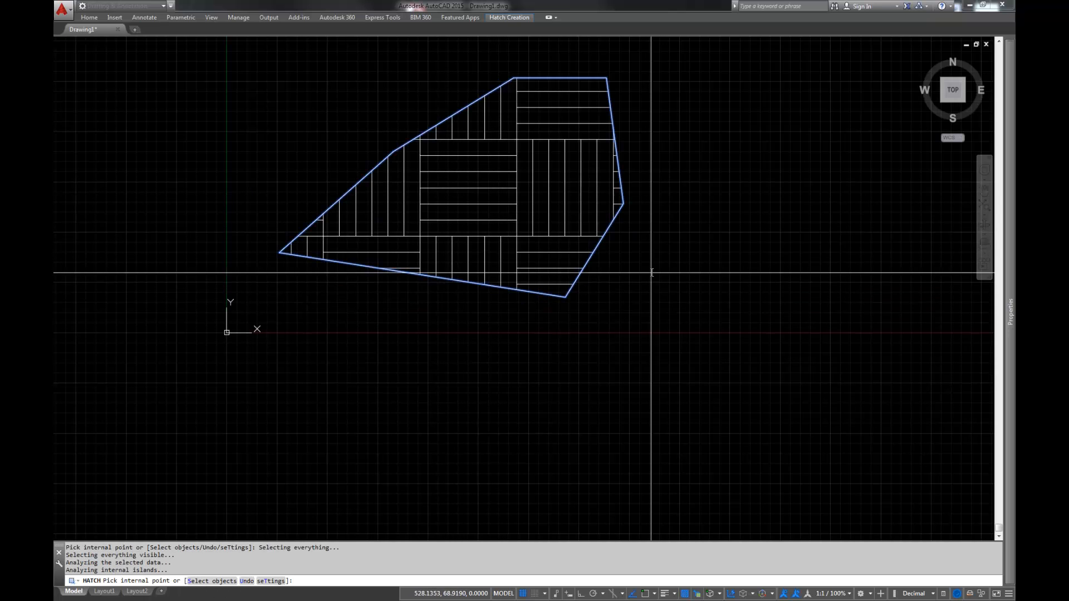
key("Return")
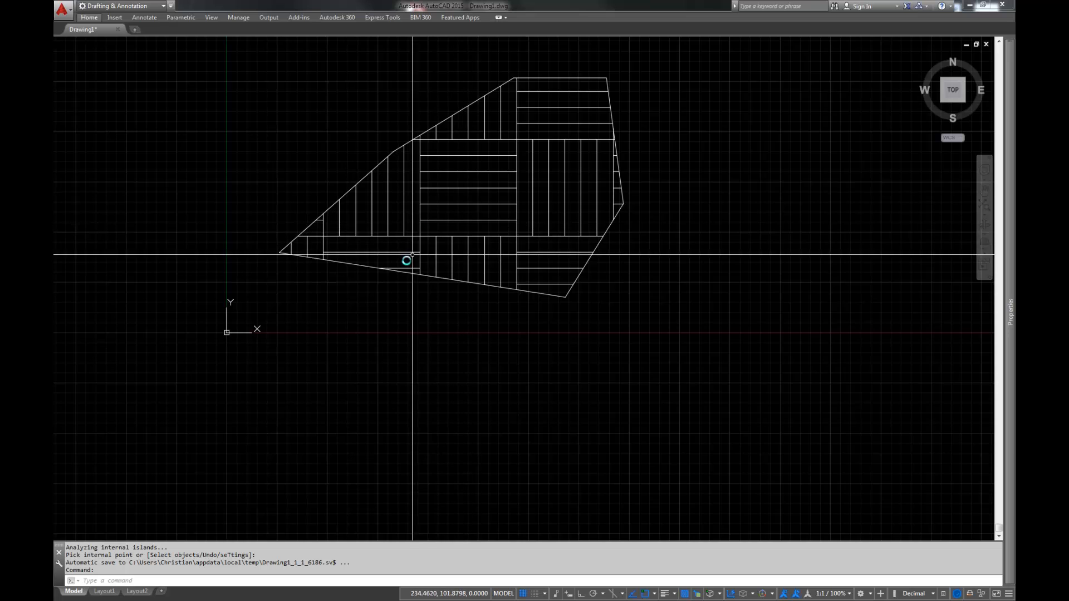
Select the parquet hatch to examine its grip and properties, and clear the selection.
left_click(517, 182)
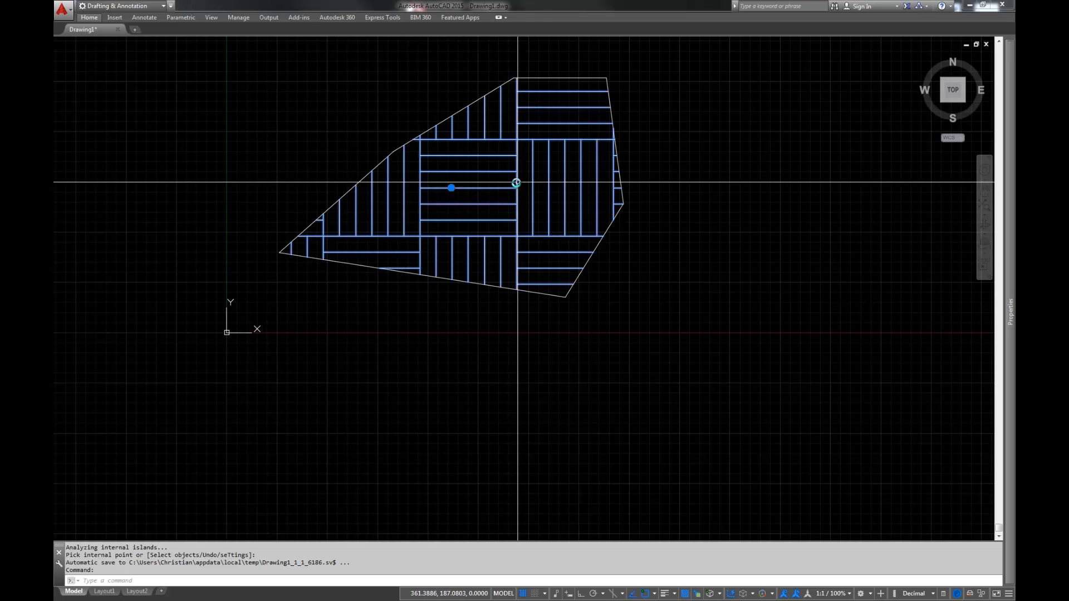
mouse_move(1011, 137)
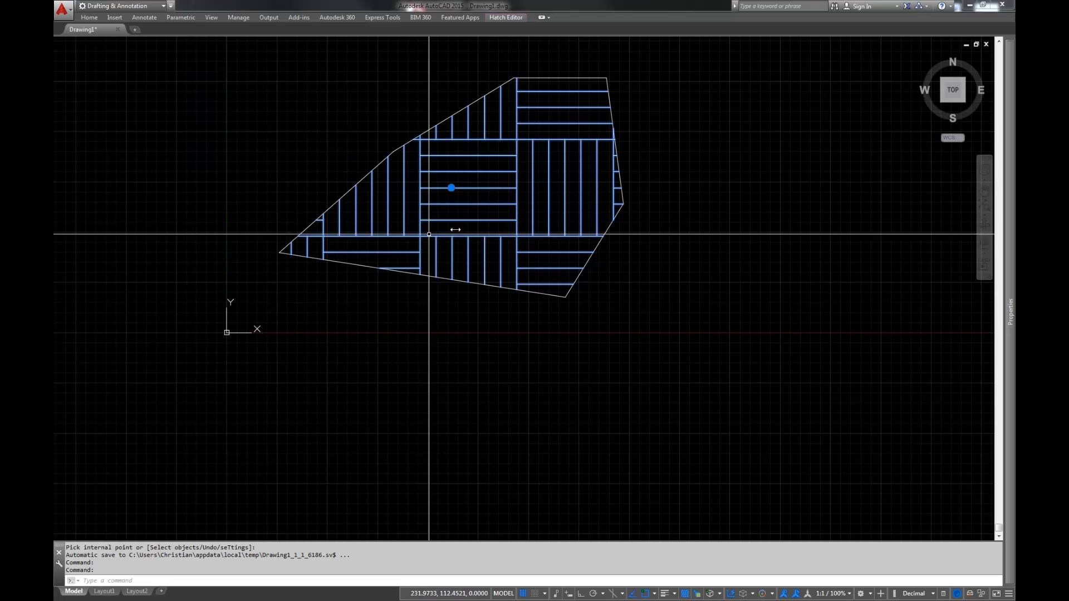
mouse_move(1006, 235)
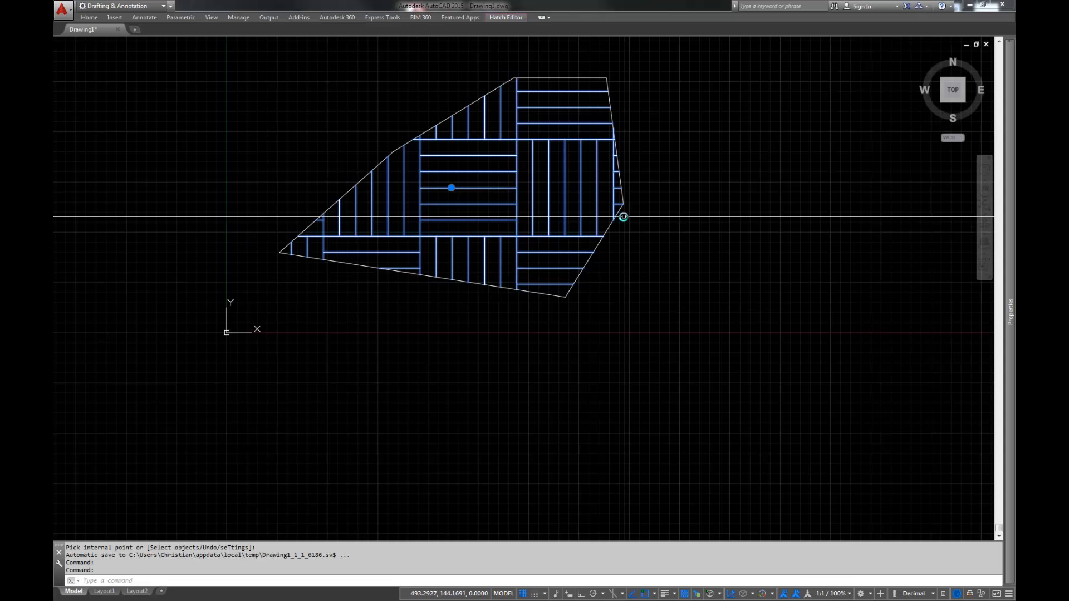
key("Escape")
middle_click_drag(636, 172, 576, 305)
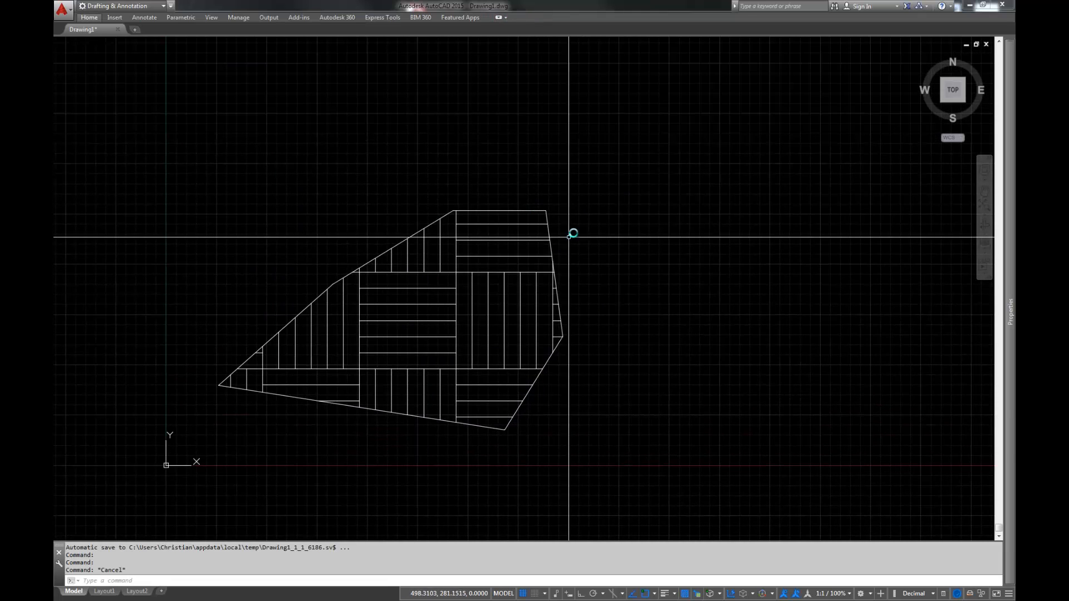
left_click(453, 303)
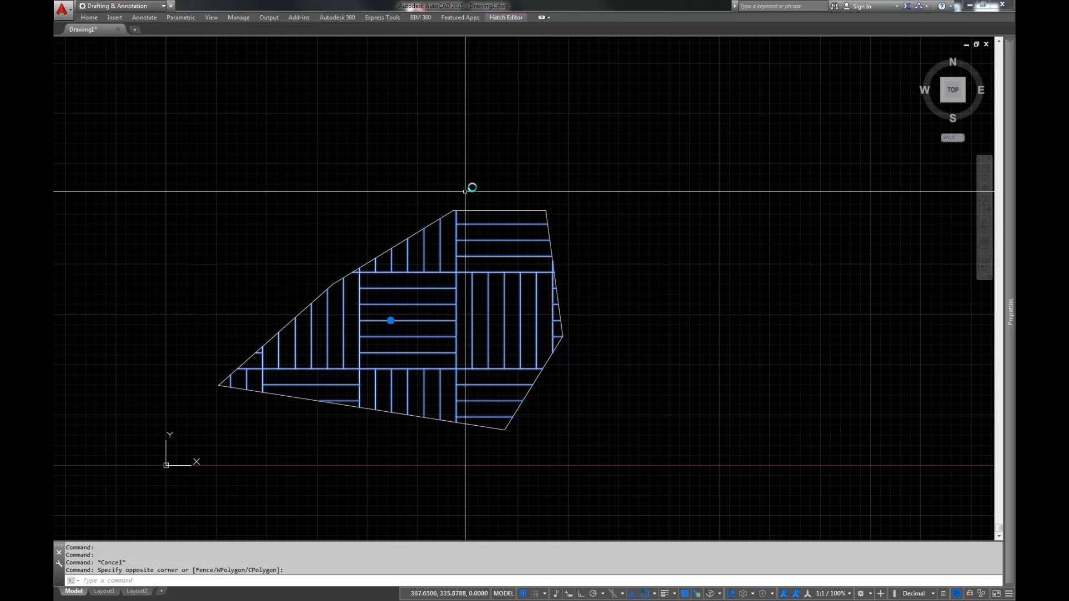
key("Escape")
Try stretching the hatched polygon's upper-right corner outward up and to the right, and undo the stretch.
type("s")
key("Return")
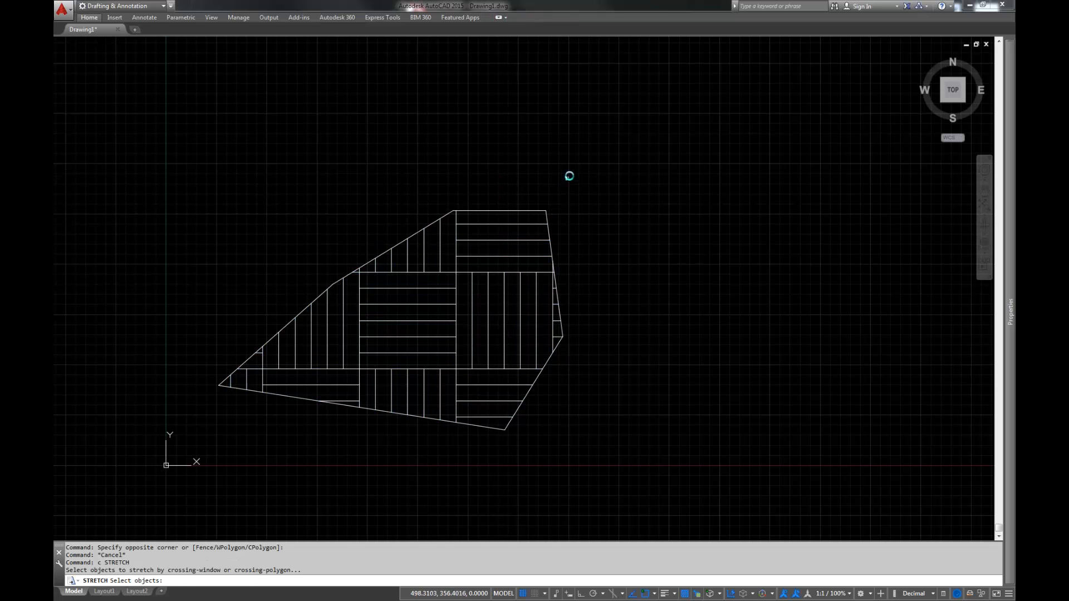
left_click(569, 176)
left_click(485, 256)
key("Return")
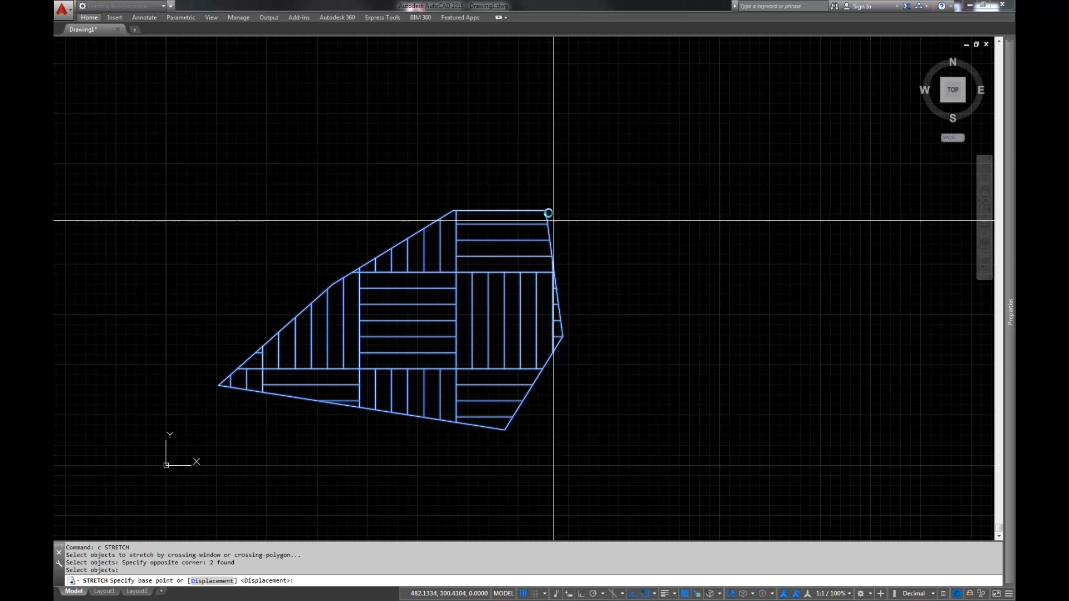
left_click(546, 210)
left_click(679, 128)
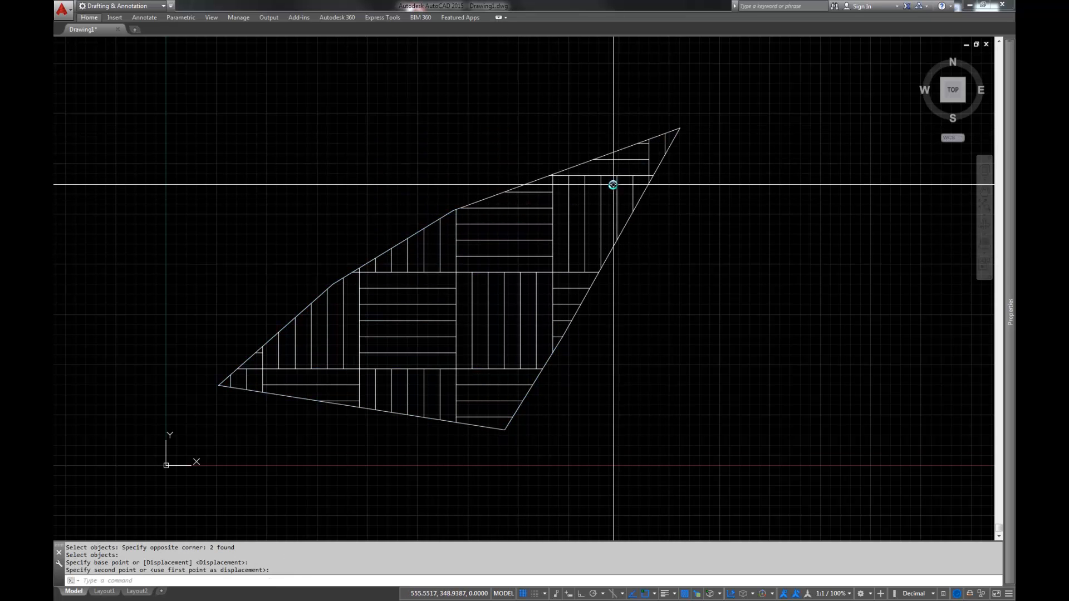
key("ctrl+z")
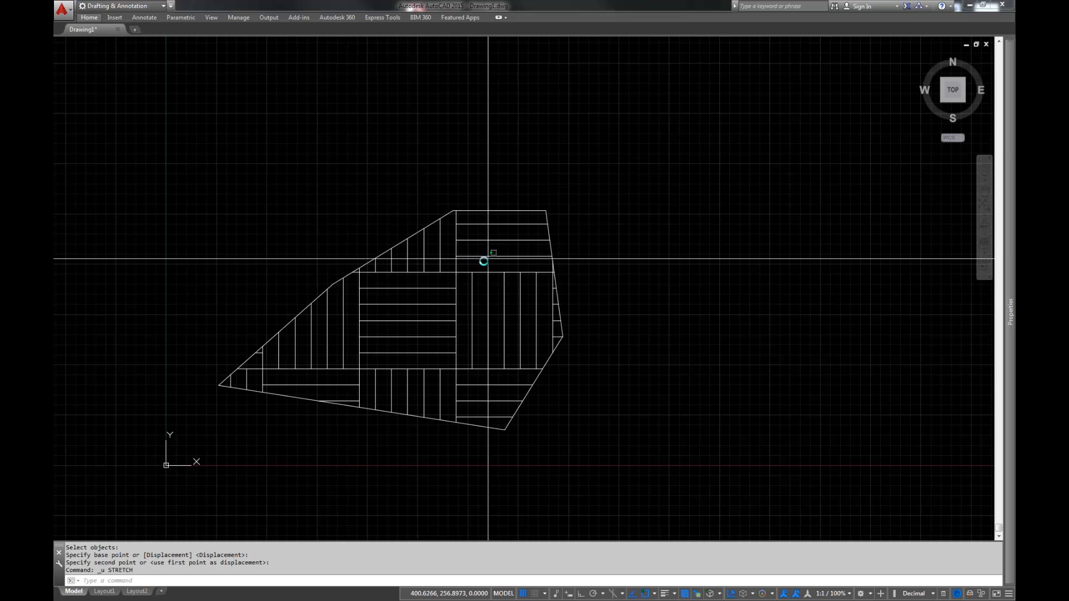
Set the AR-PARQ1 hatch's Associative property to No and clear the selection.
left_click(660, 266)
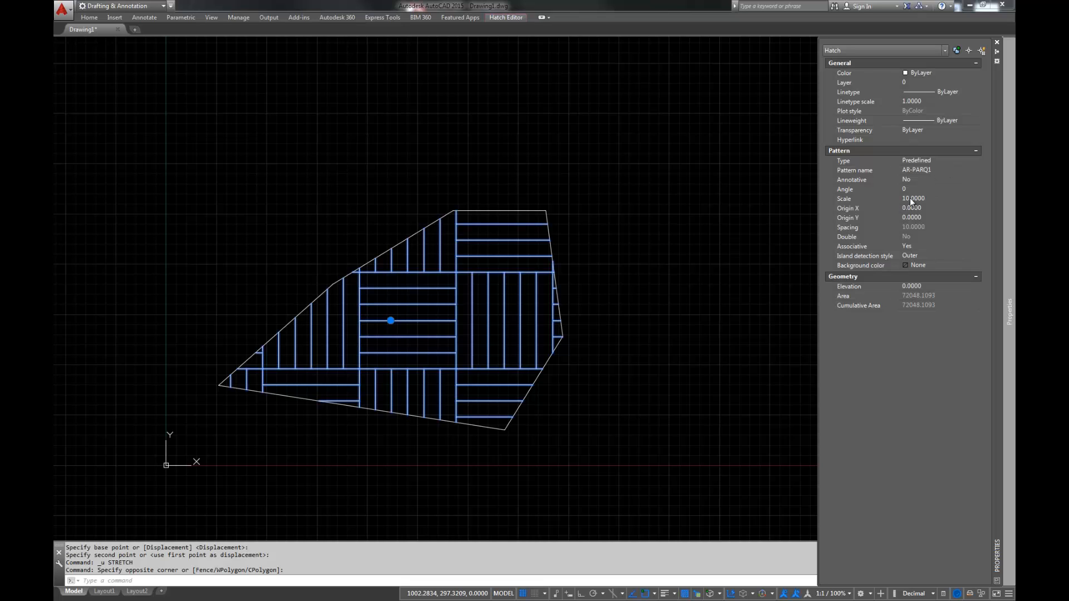
left_click(934, 247)
left_click(937, 246)
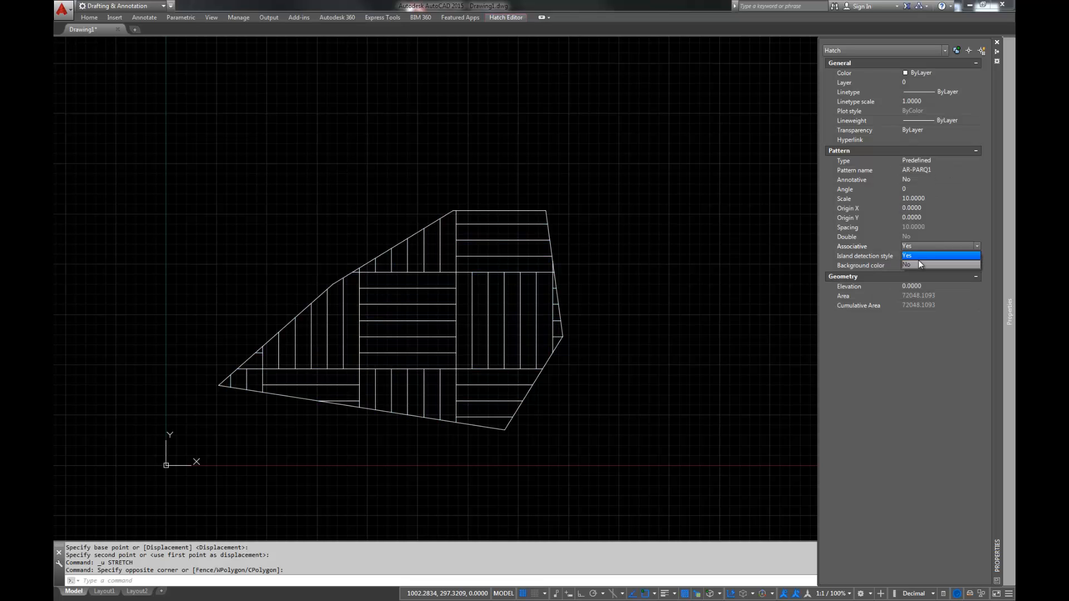
left_click(917, 261)
key("ctrl+1")
key("Escape")
key("Escape")
Stretch the polygon's upper-right corner outward up and to the right with a crossing window around that corner.
type("s")
key("Return")
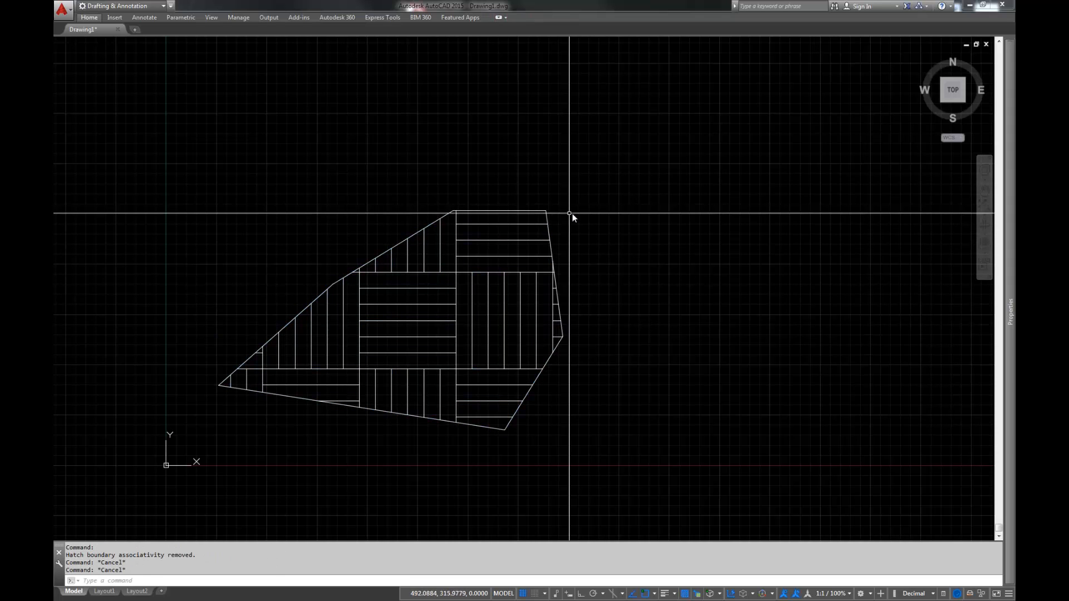
left_click(583, 182)
left_click(481, 287)
key("Return")
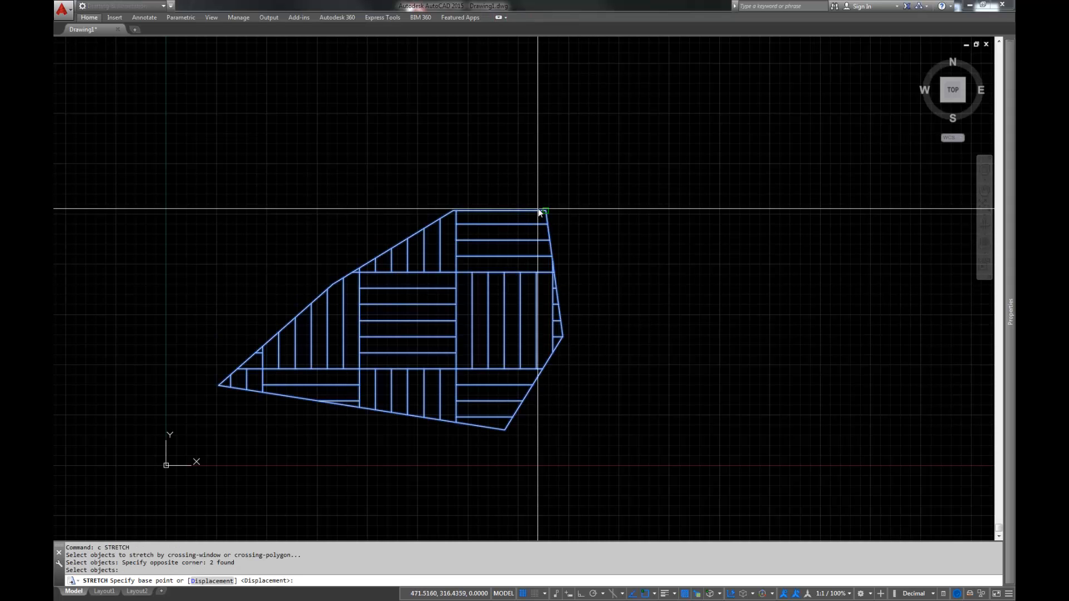
left_click(545, 210)
left_click(646, 143)
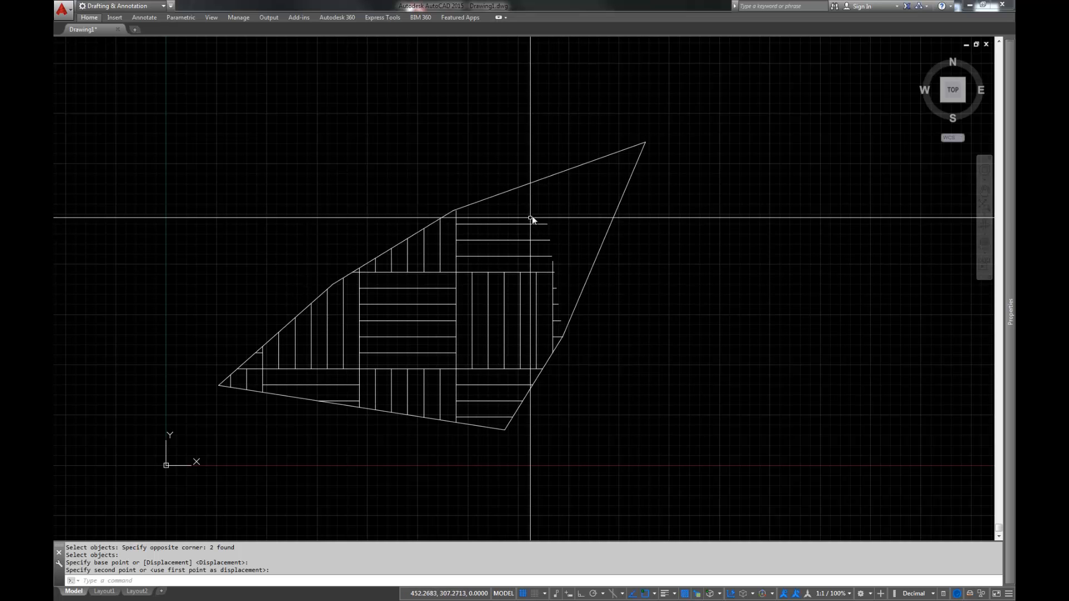
Move the nonassociative hatch's upper-right boundary vertex onto the polygon's stretched corner.
left_click(556, 208)
left_click(487, 278)
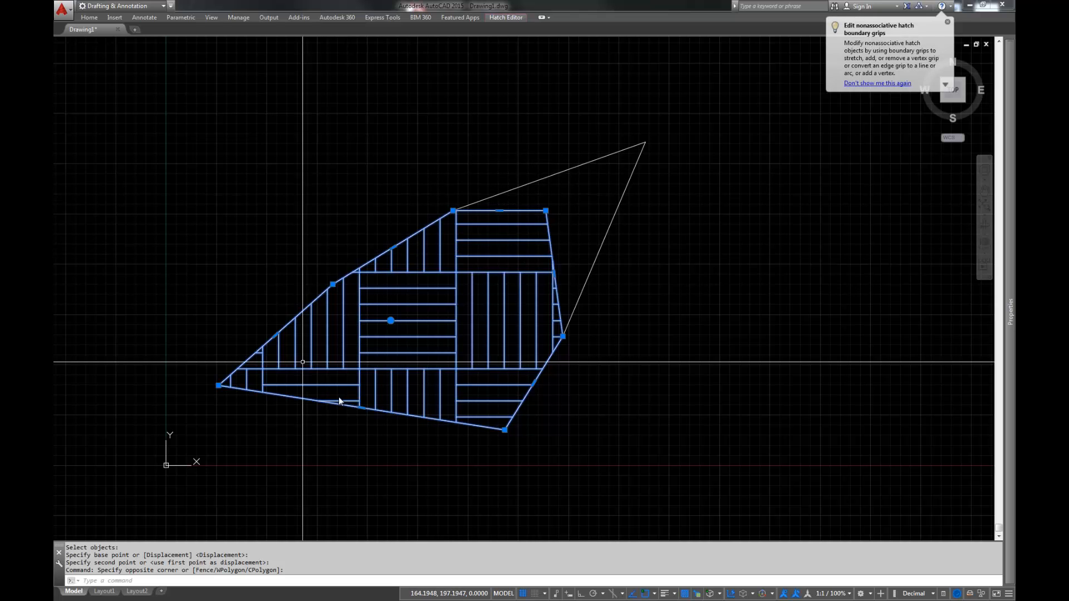
key("Escape")
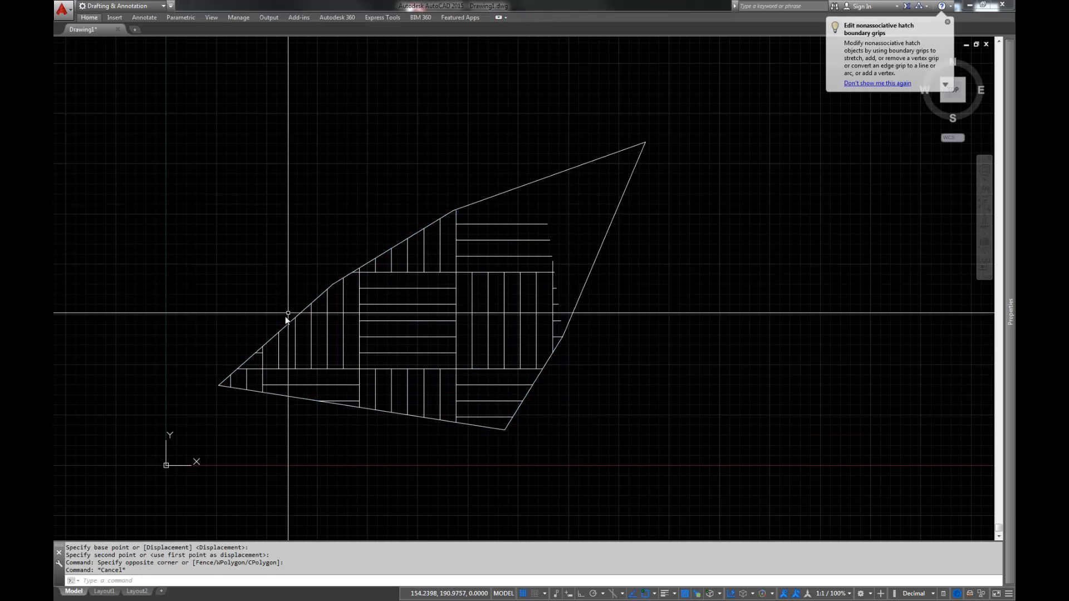
left_click(548, 225)
left_click(519, 267)
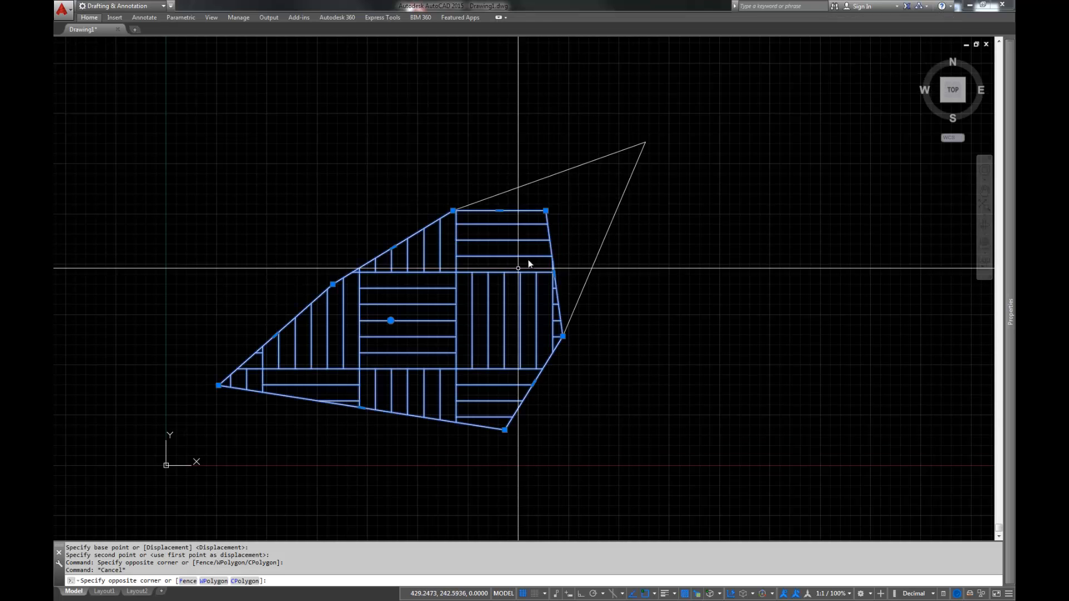
left_click(546, 211)
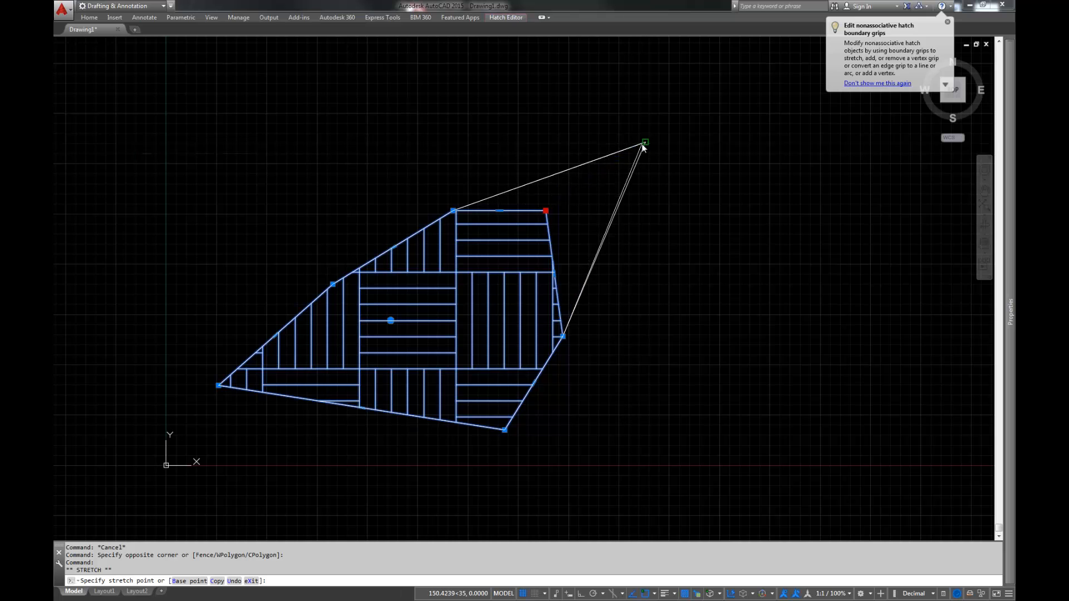
left_click(645, 142)
key("Escape")
Erase the parquet hatch inside the stretched polygon, keeping the outline.
type("e")
key("space")
left_click(483, 281)
left_click(437, 333)
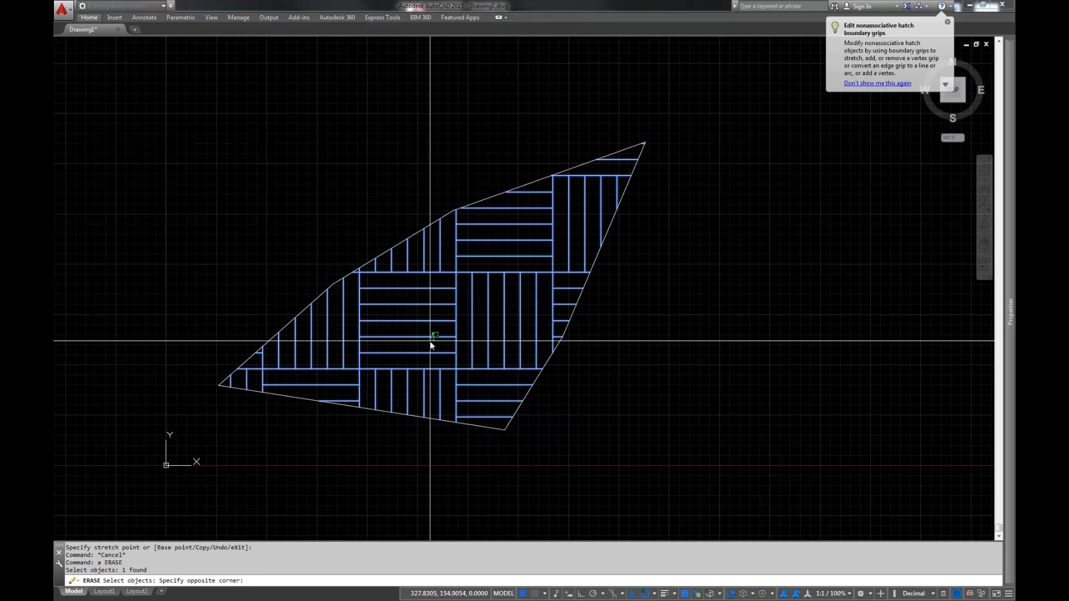
left_click(418, 354)
left_click(417, 359)
key("Return")
Hatch the stretched polygon's interior again with the parquet pattern, and select the new hatch to check its grips.
type("h")
key("space")
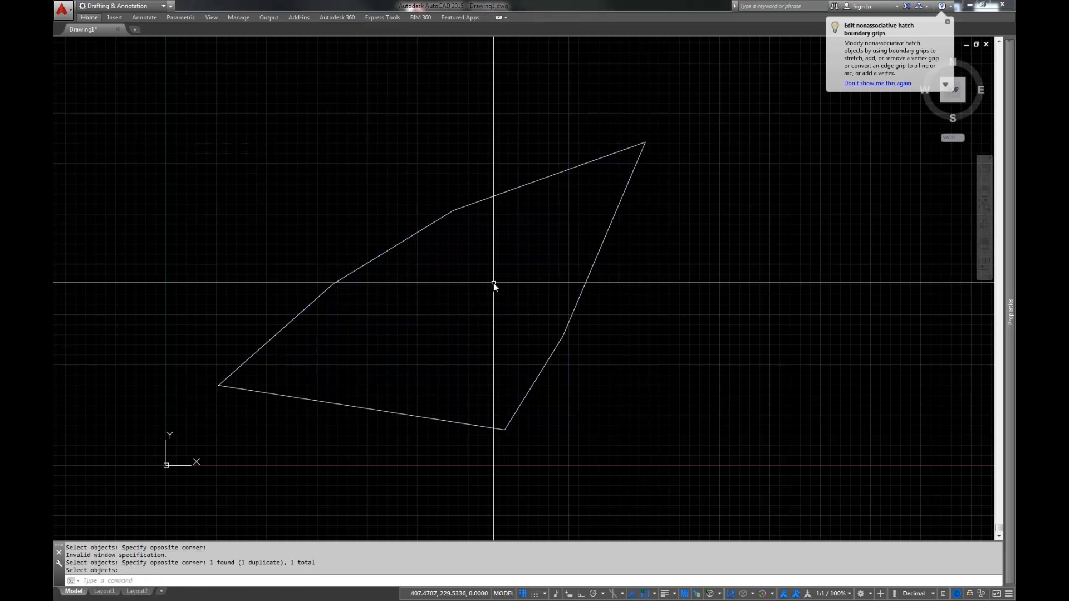
left_click(494, 283)
key("Return")
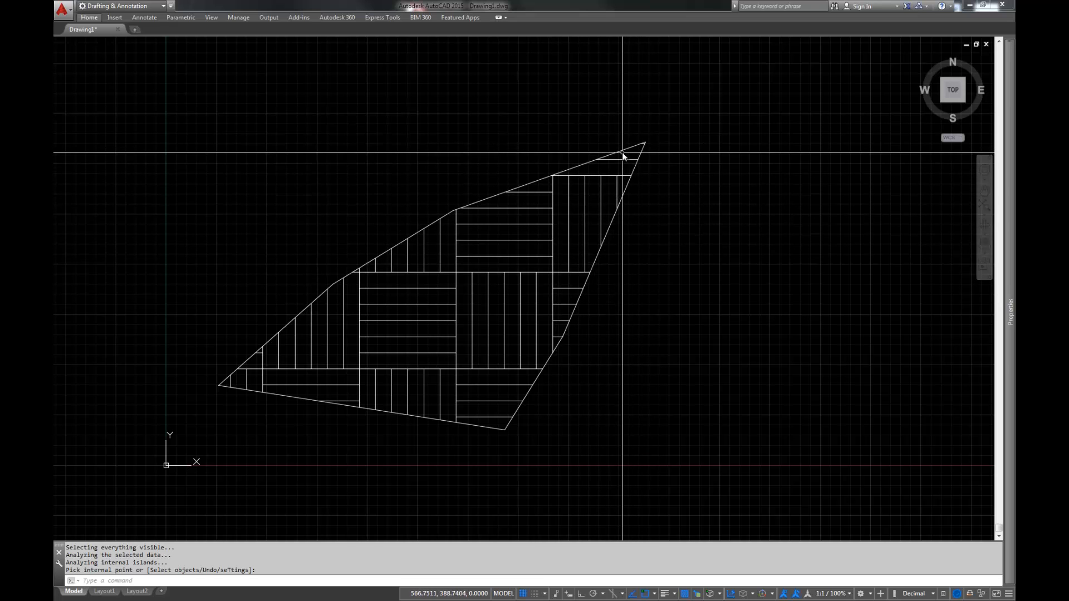
left_click(606, 190)
left_click(534, 225)
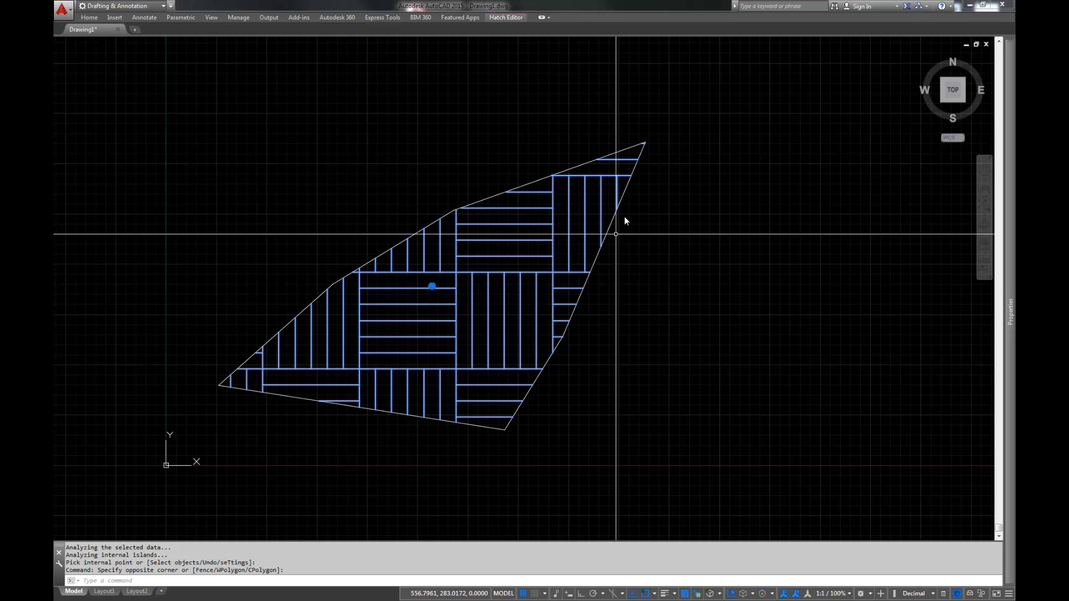
key("Escape")
Draw a two-segment V-shaped polyline pointing outward to the right, with both ends crossing inside the polygon's upper-right edge.
type("pl")
key("Return")
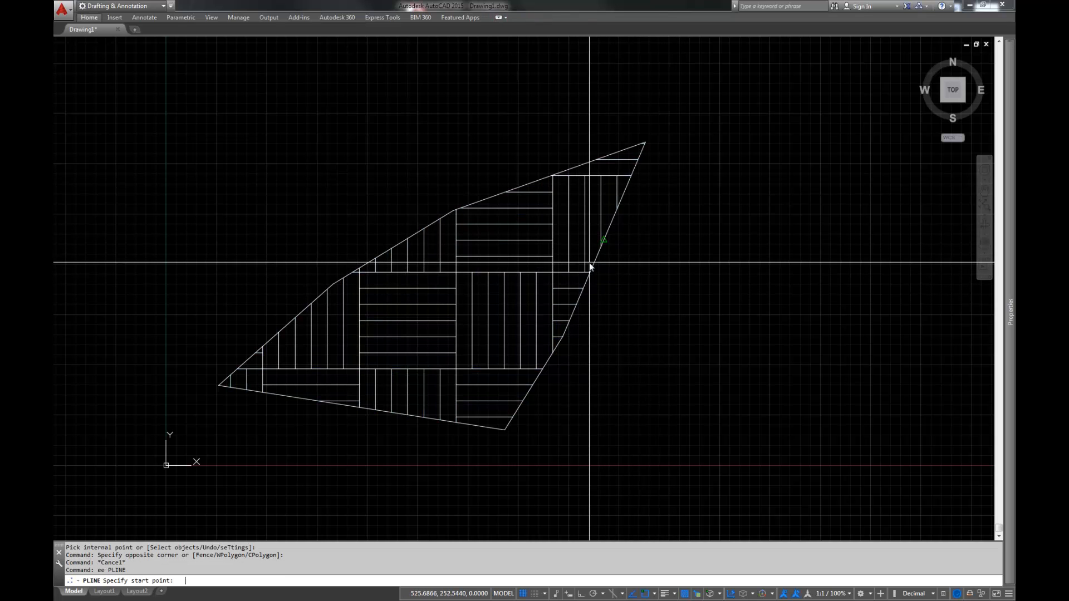
scroll(588, 267, "up", 5)
left_click(584, 267)
scroll(773, 286, "down", 5)
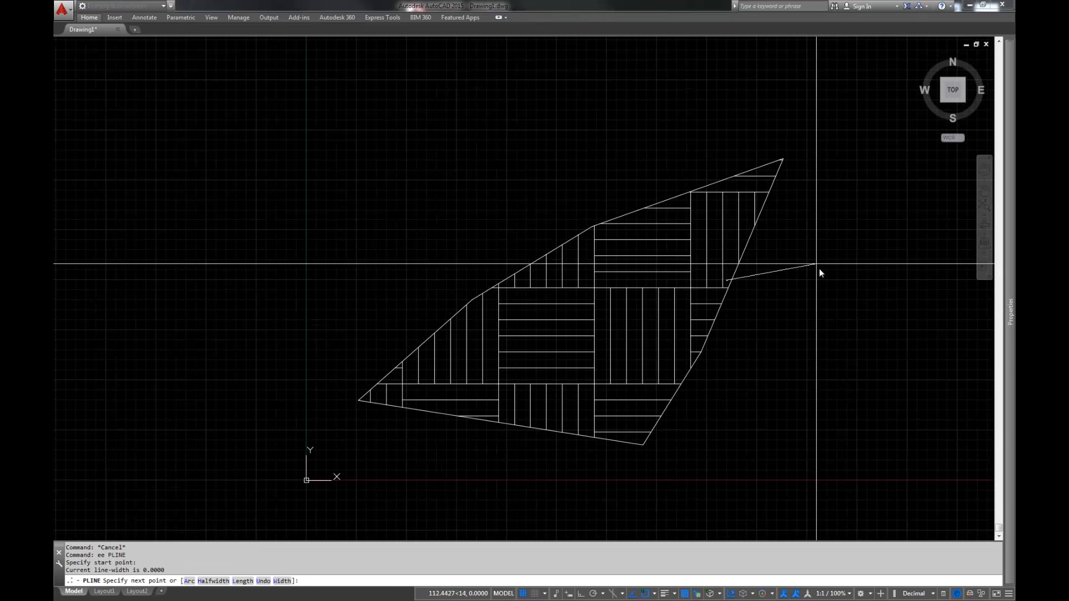
scroll(747, 228, "up", 5)
left_click(747, 234)
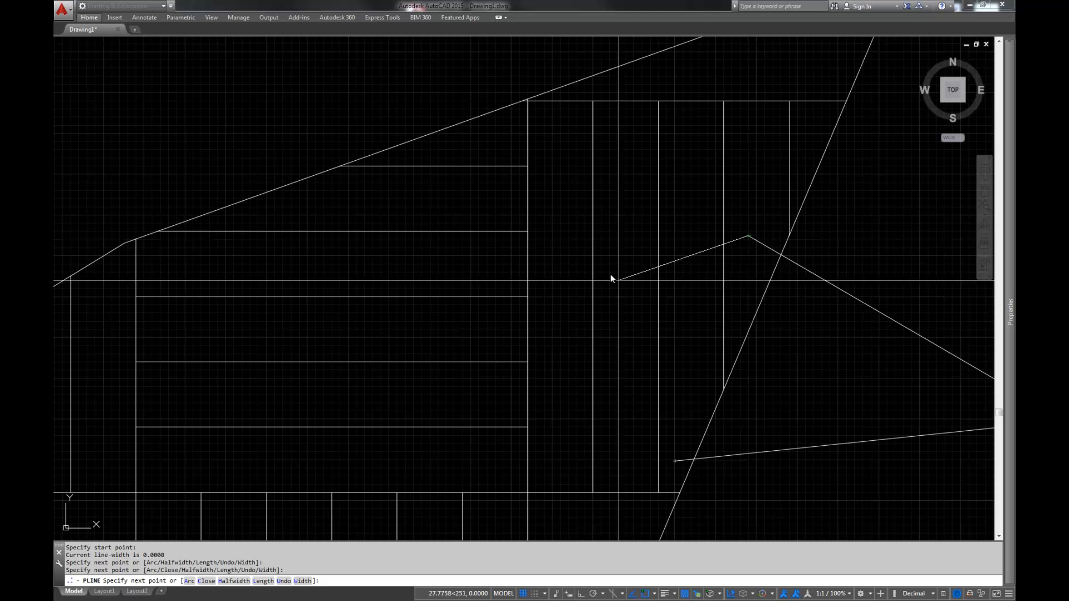
key("Return")
scroll(638, 190, "down", 5)
scroll(644, 175, "up", 4)
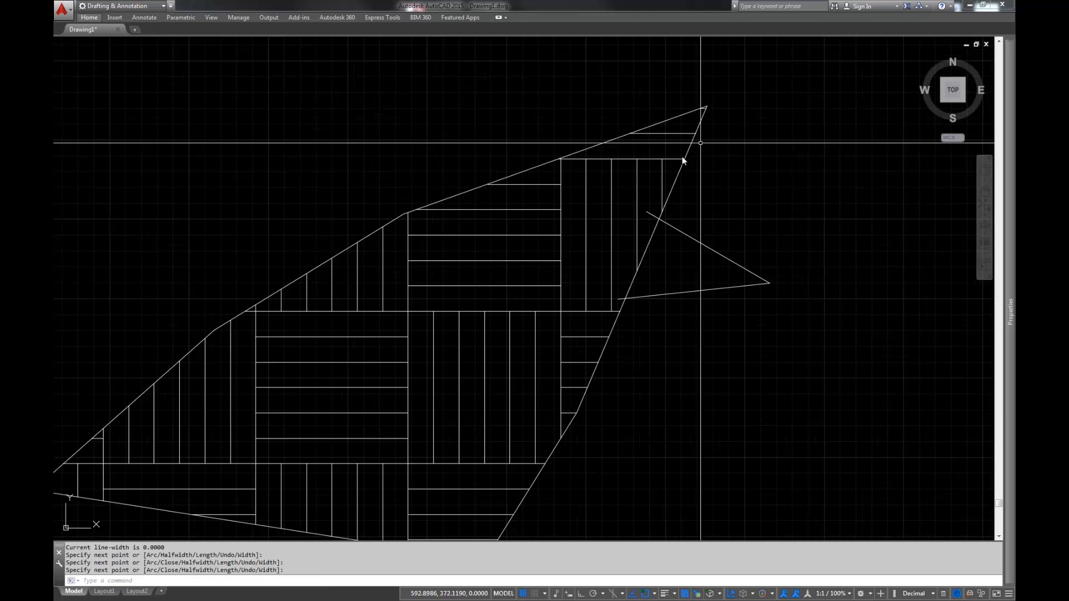
Trim away the piece of the polygon's edge between the two arms of the V-shaped polyline.
type("s")
key("Return")
left_click(704, 229)
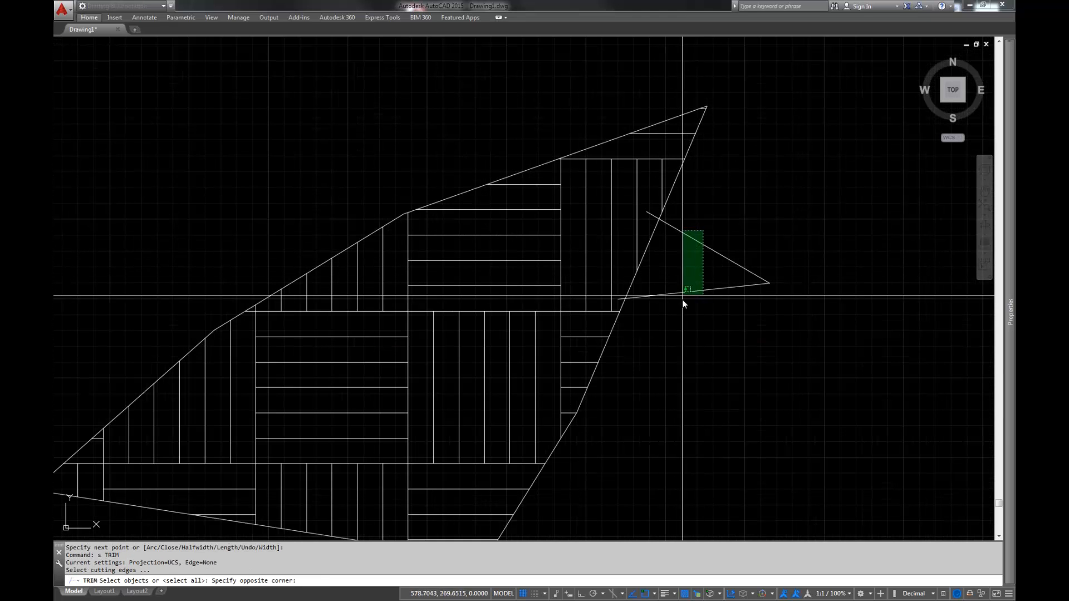
left_click(679, 303)
left_click(648, 240)
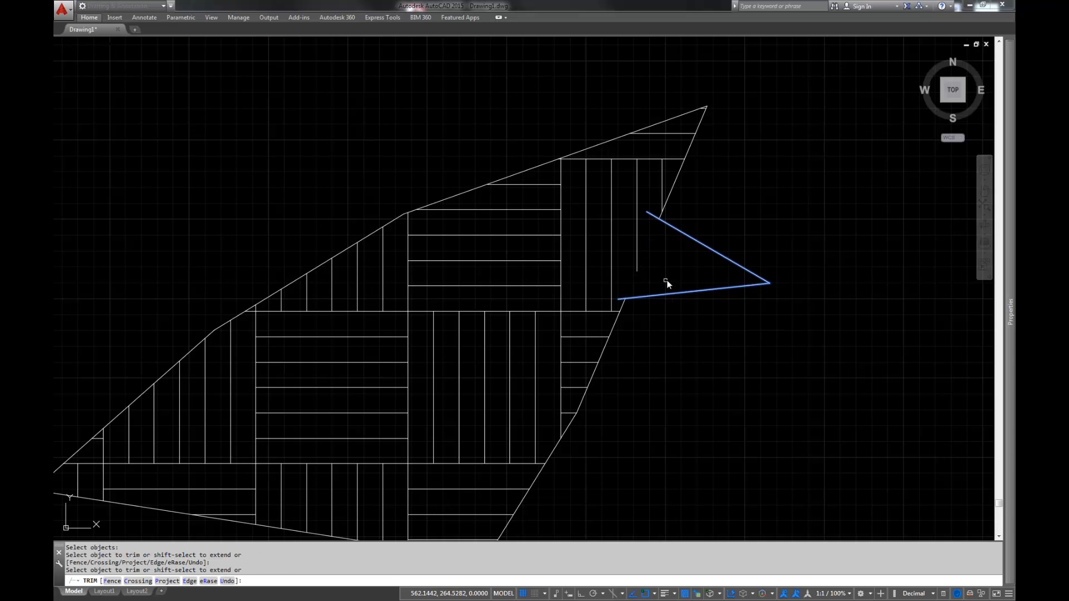
key("Return")
Fillet both arms of the V-shaped polyline to the adjoining polygon edges with radius 0, forming one closed outline.
left_click(670, 198)
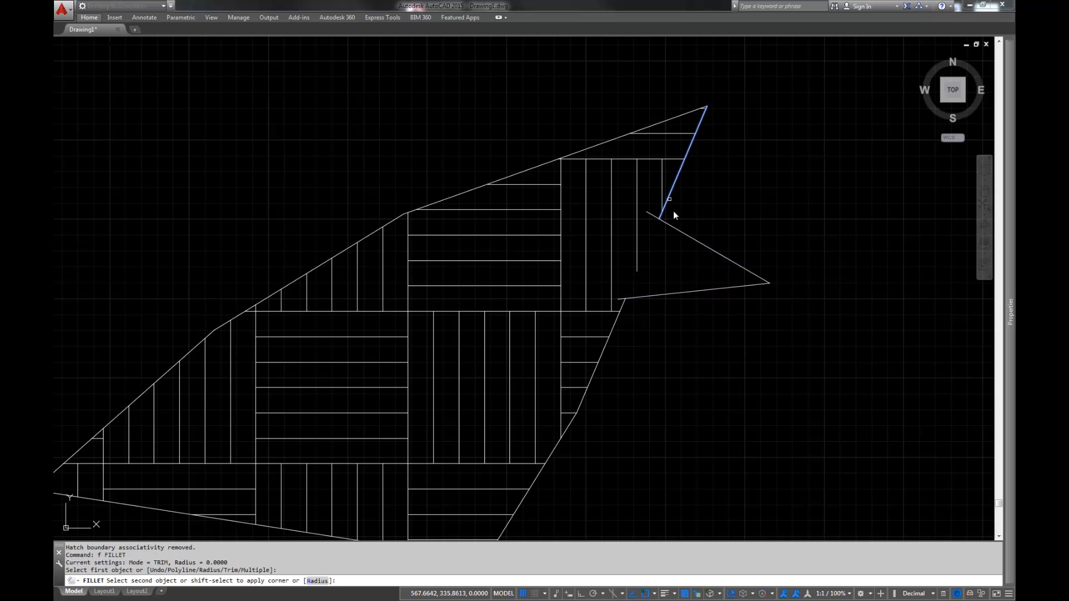
left_click(678, 232)
left_click(657, 296)
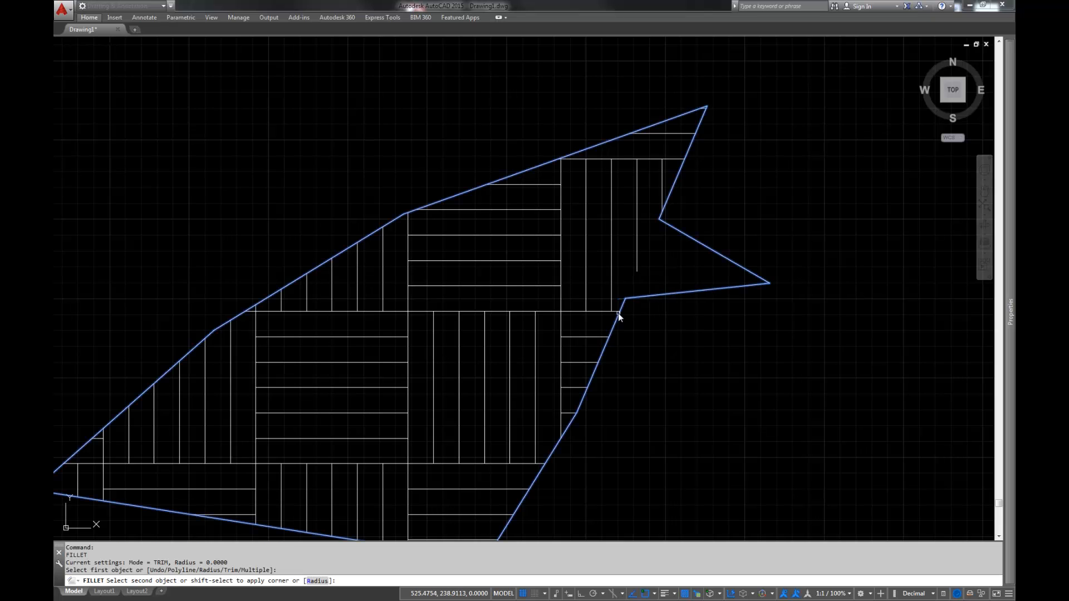
left_click(617, 324)
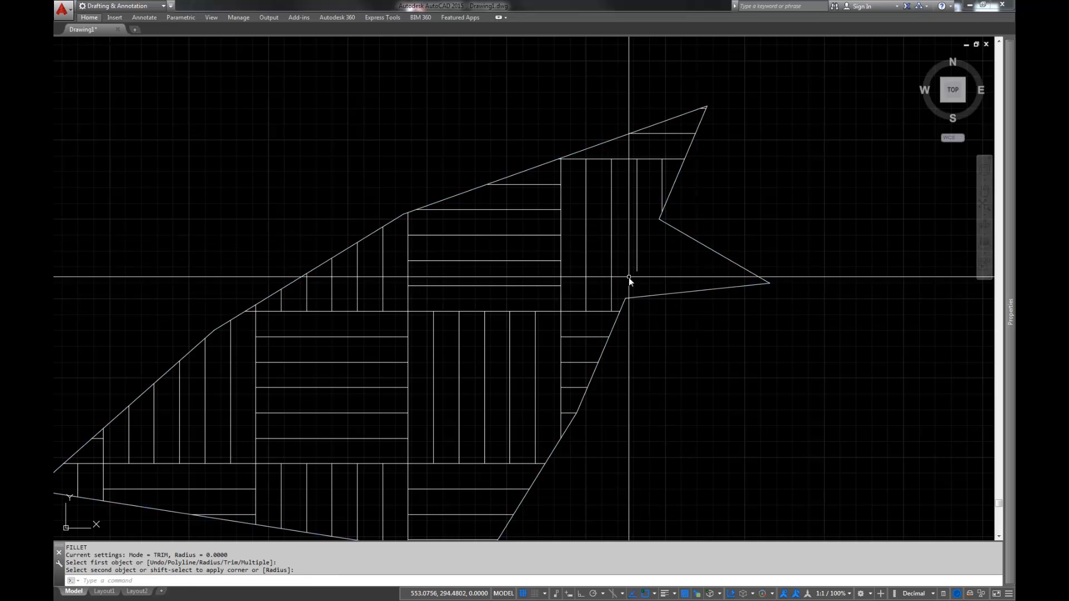
Erase the old parquet hatch and hatch the whole interior of the reshaped polygon again with the same pattern.
scroll(646, 231, "down", 2)
left_click(651, 234)
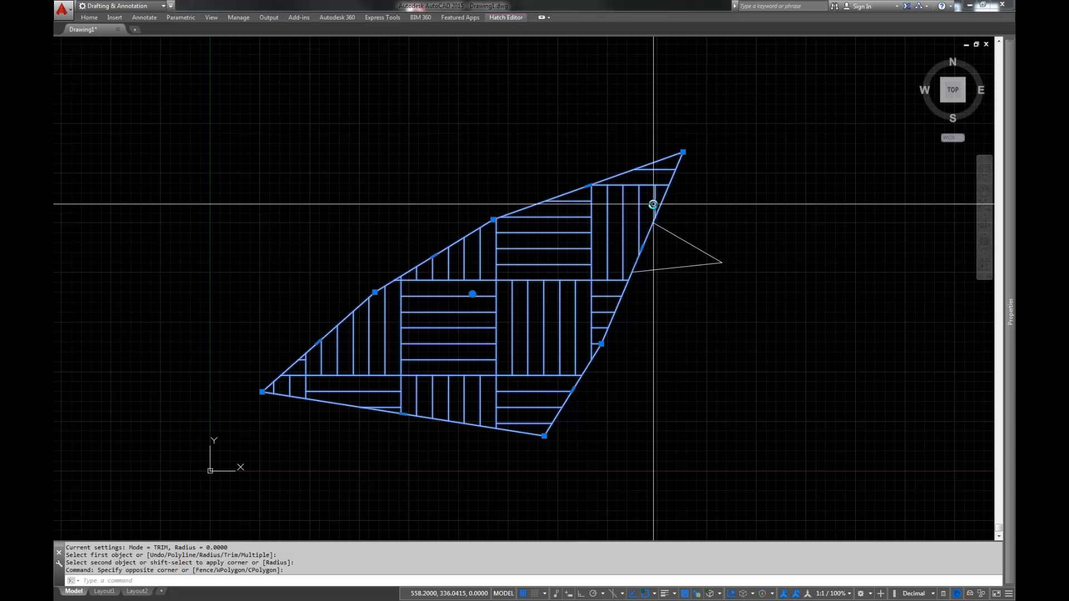
type("e")
key("Return")
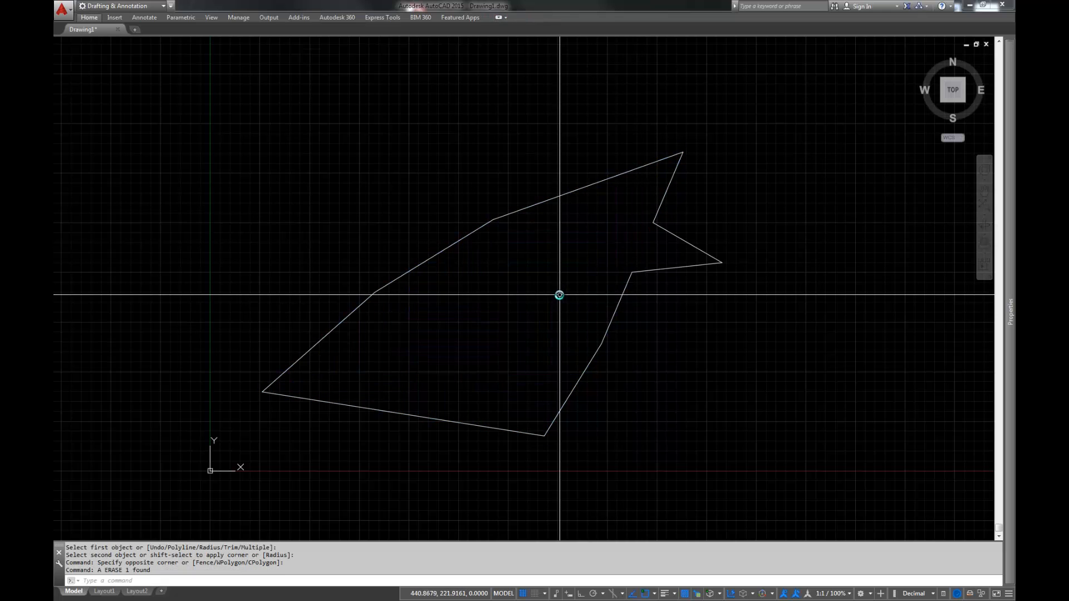
type("h")
key("Return")
left_click(561, 275)
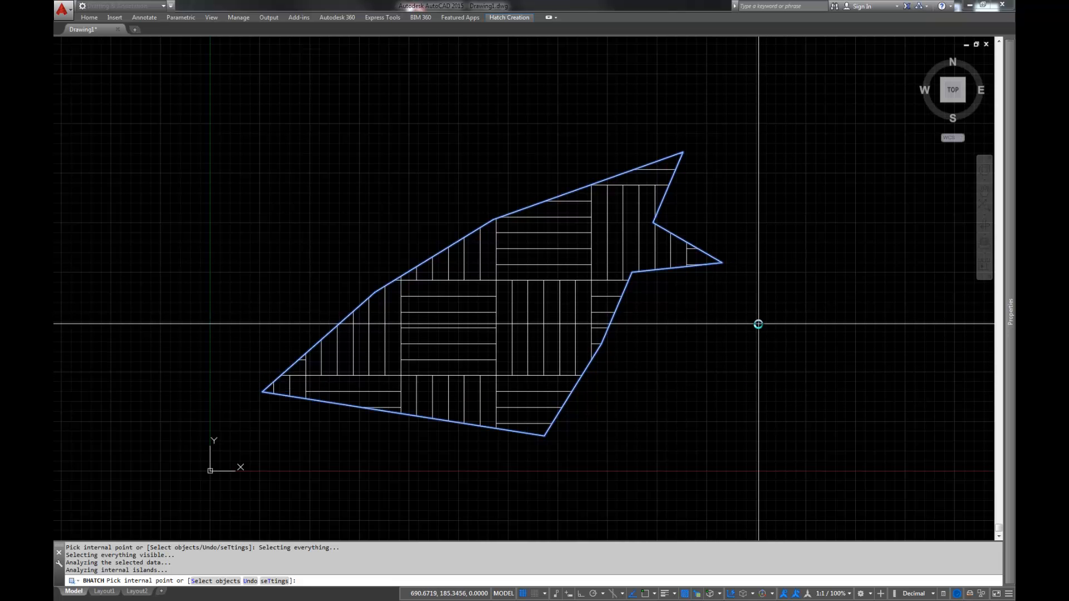
key("Escape")
key("Escape")
Open the Hatch Edit settings of the new parquet hatch to examine its pattern and boundary options, and cancel without changes.
left_click(440, 299)
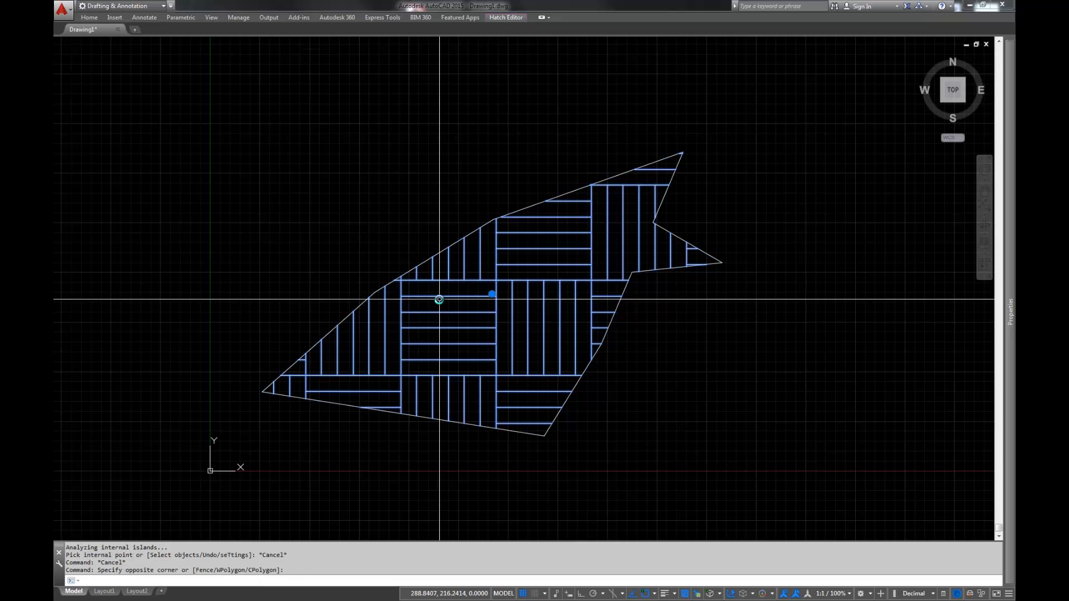
type("hatch")
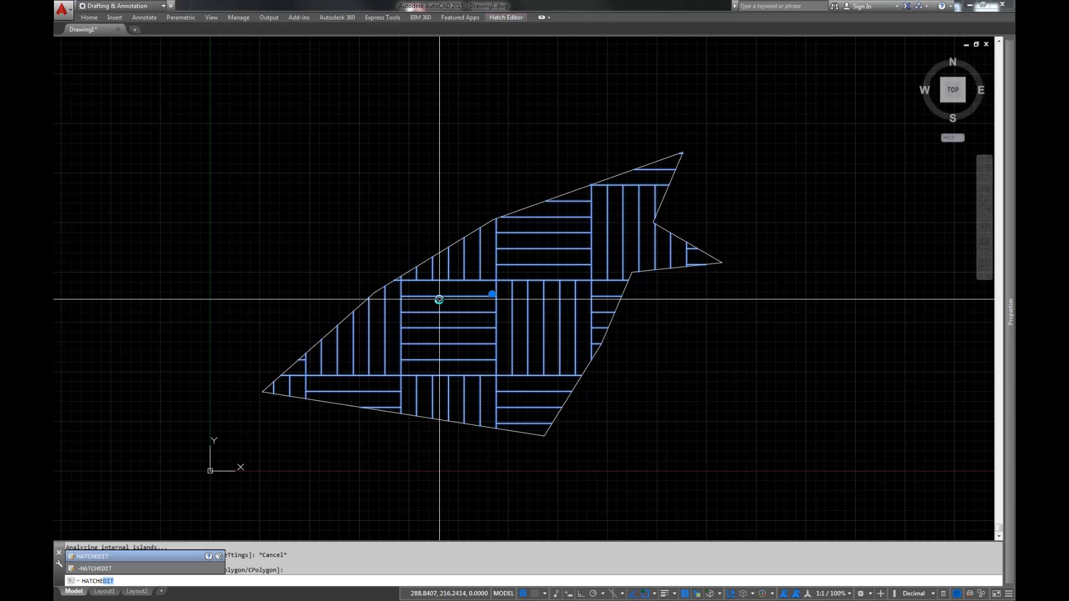
key("Return")
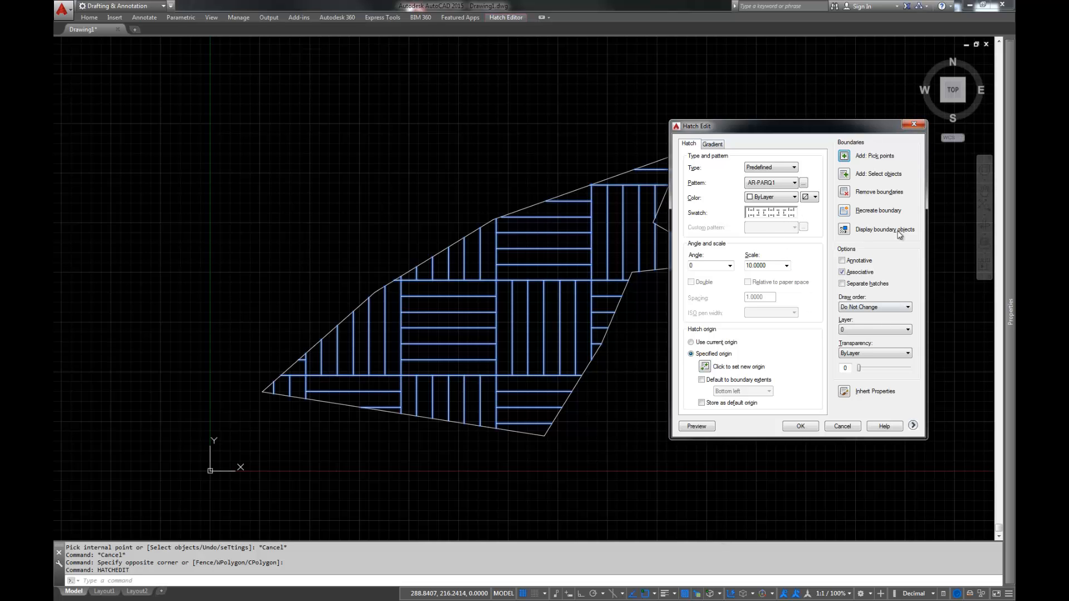
mouse_move(820, 133)
left_mouse_down()
mouse_move(838, 193)
mouse_move(863, 154)
left_mouse_up()
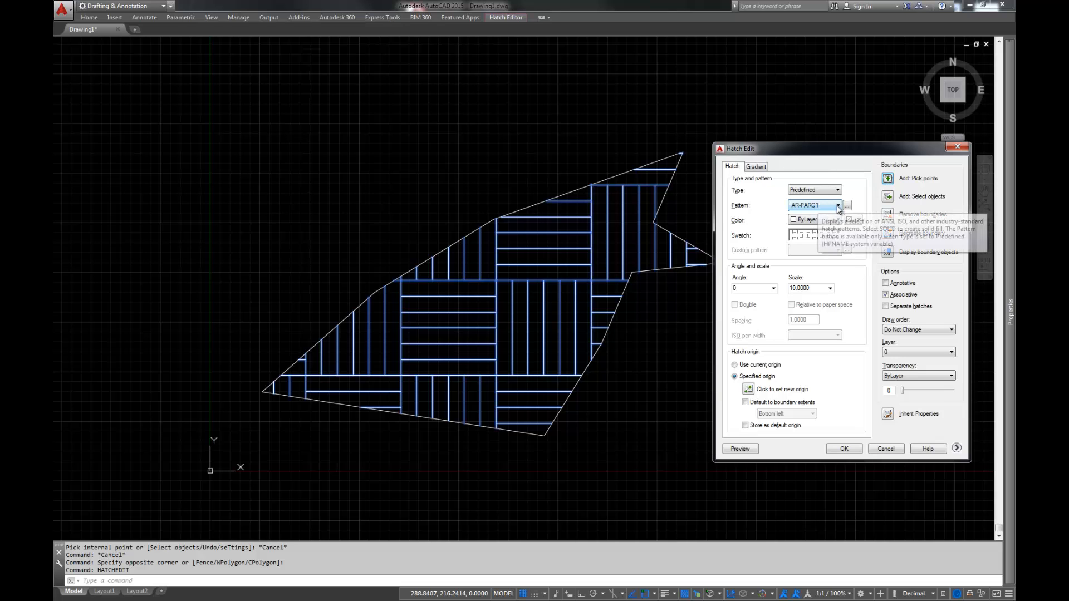
left_click(886, 449)
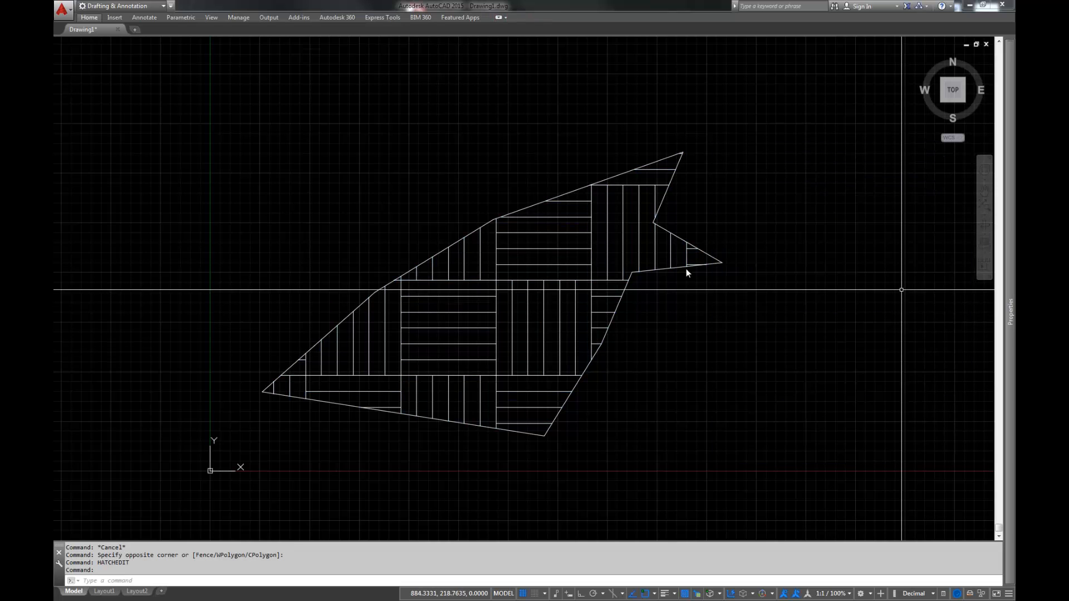
Examine the parquet hatch's properties, including its associativity, and the editing commands available for it, and leave it unchanged.
left_click(582, 238)
left_click(543, 281)
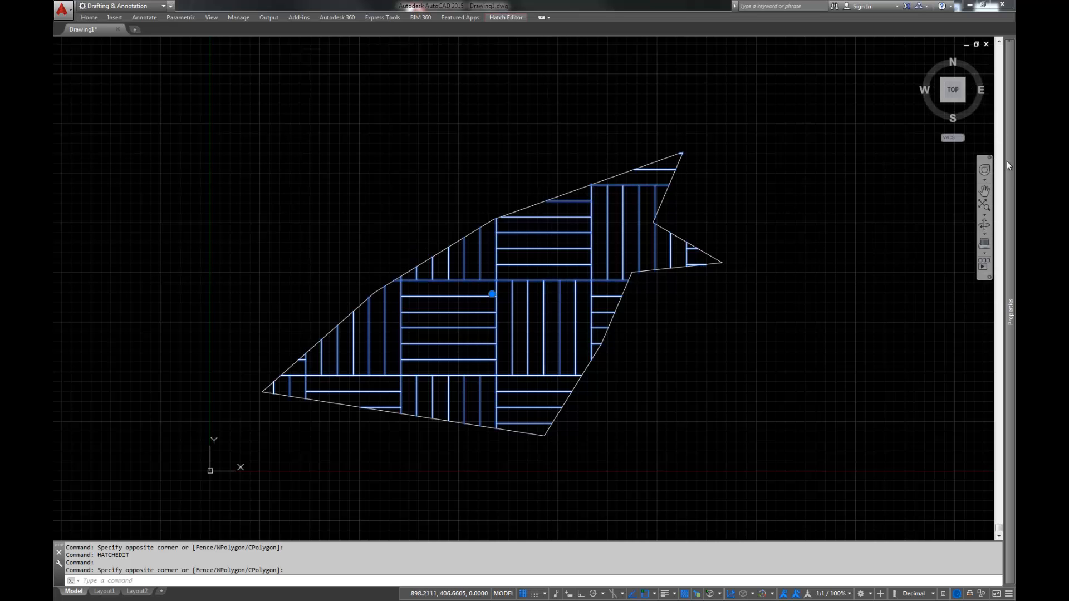
mouse_move(1008, 165)
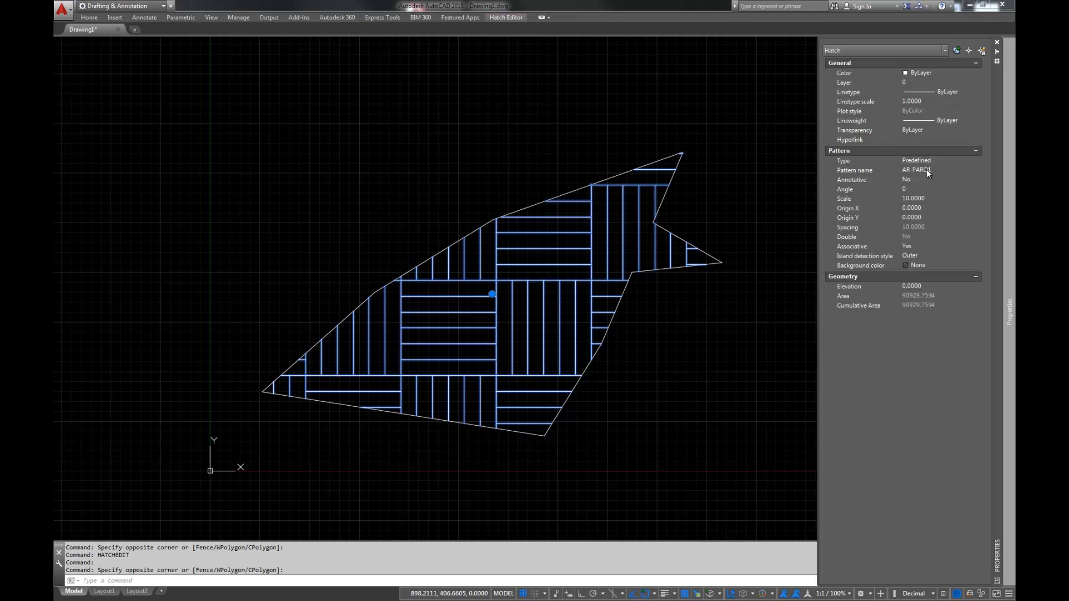
key("Escape")
left_click(551, 245)
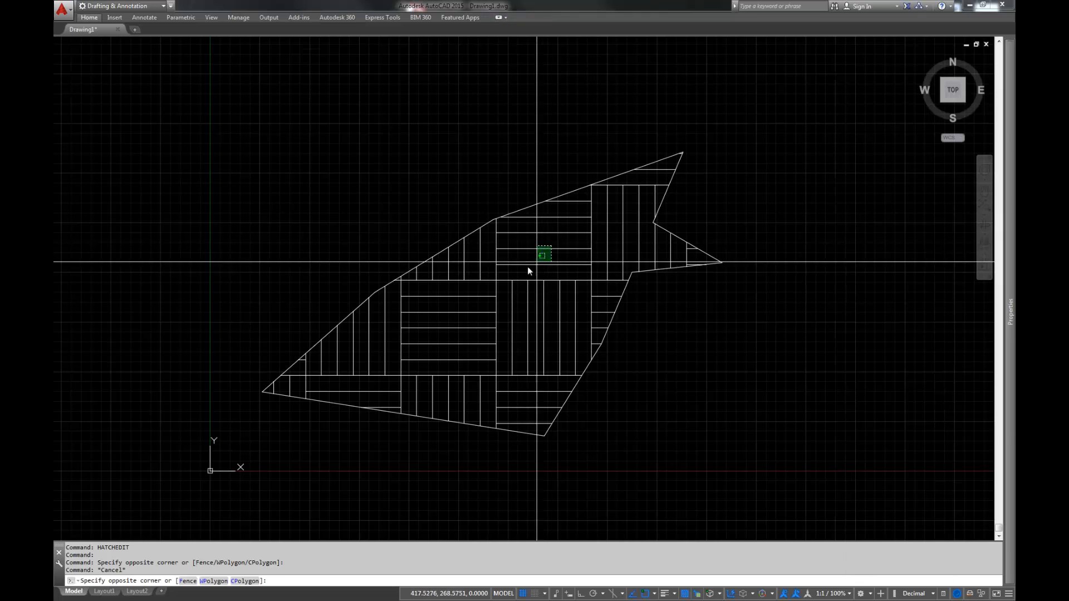
left_click(528, 263)
right_click(529, 264)
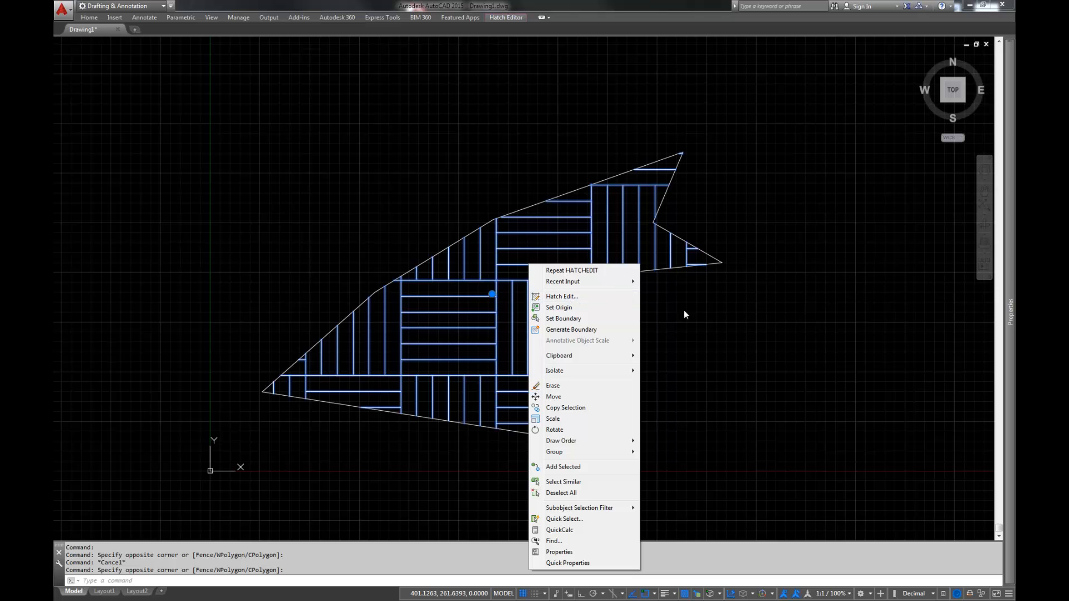
key("Escape")
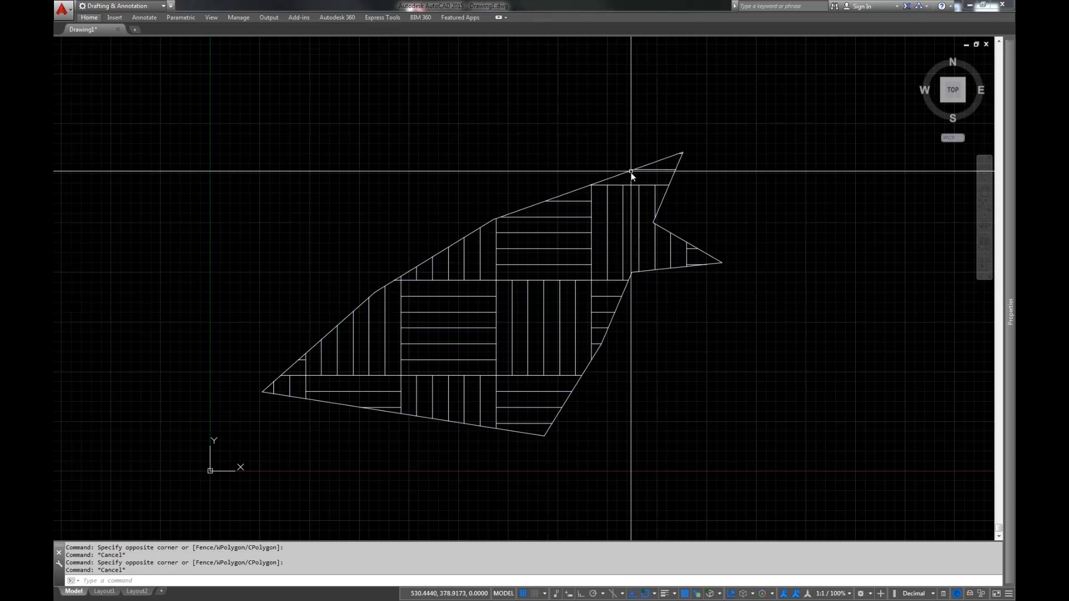
Move the parquet hatch horizontally out of its outline to the empty area right of it, with Ortho mode on.
left_click(492, 283)
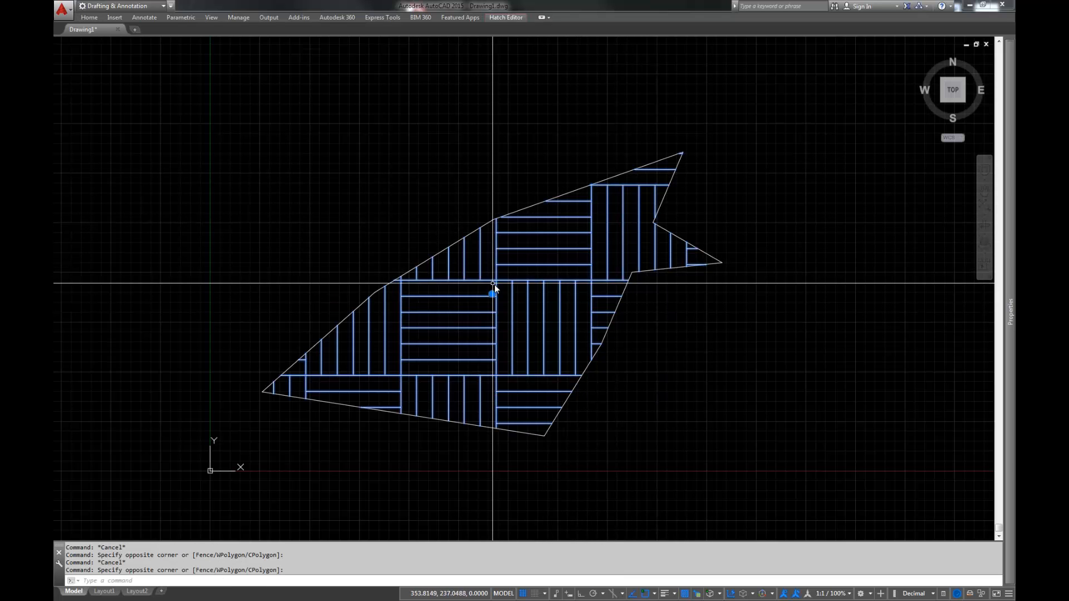
scroll(473, 245, "down", 2)
middle_click_drag(579, 263, 465, 266)
type("g")
key("space")
left_click(371, 276)
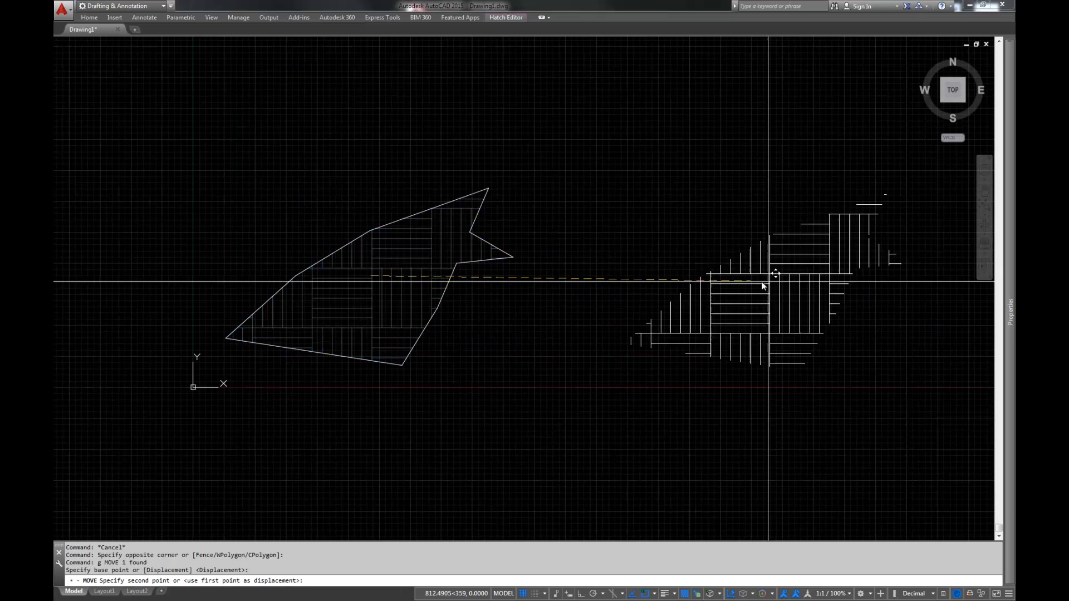
key("F8")
left_click(695, 273)
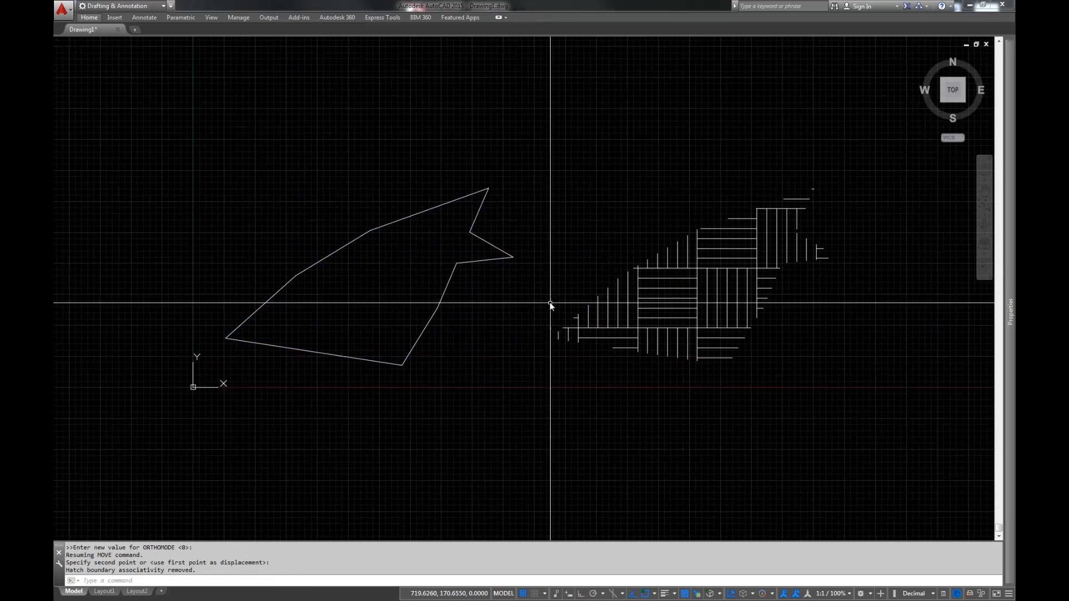
Erase the empty polygon outline that the parquet hatch was moved out of.
key("Escape")
type("a")
key("space")
left_click(497, 247)
left_click(440, 274)
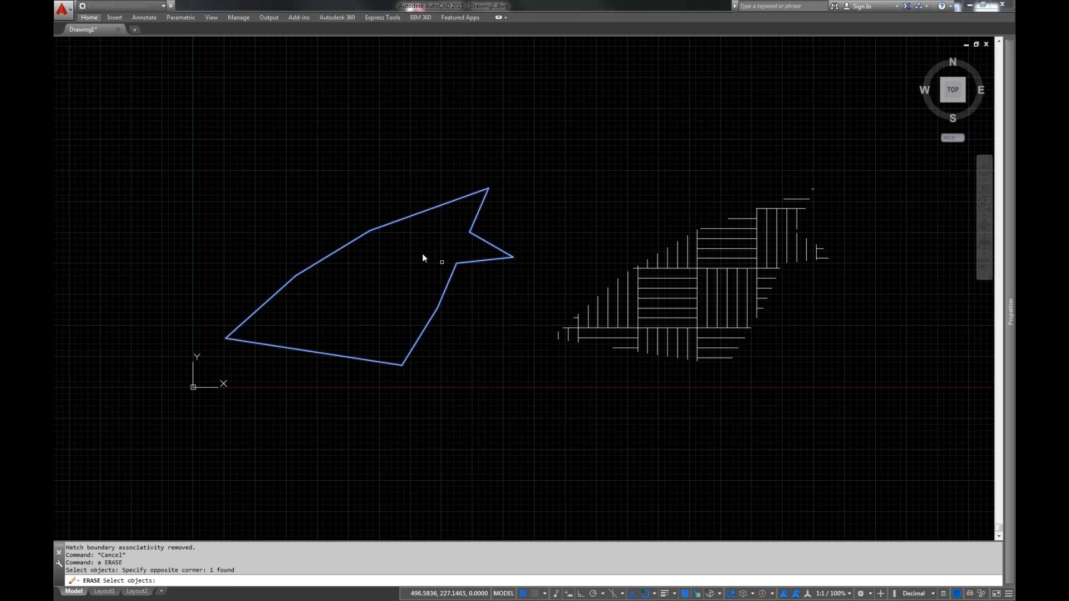
key("Return")
Select the remaining parquet hatch to examine its boundary grips, and deselect it.
scroll(375, 235, "down", 2)
scroll(561, 215, "down", 2)
scroll(506, 306, "up", 4)
scroll(577, 206, "up", 2)
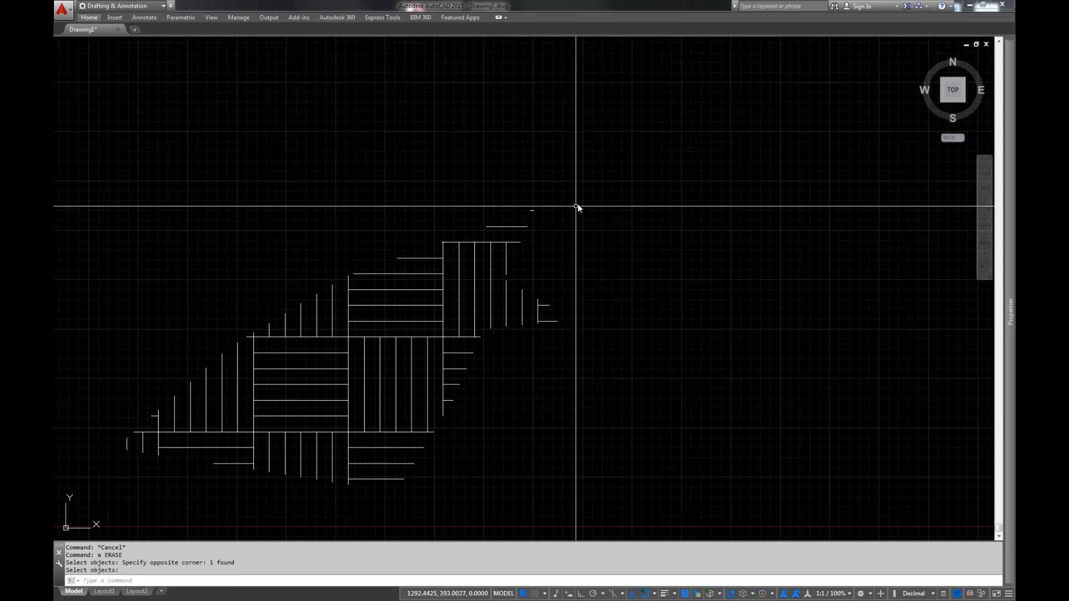
scroll(577, 206, "down", 2)
middle_click_drag(537, 222, 587, 256)
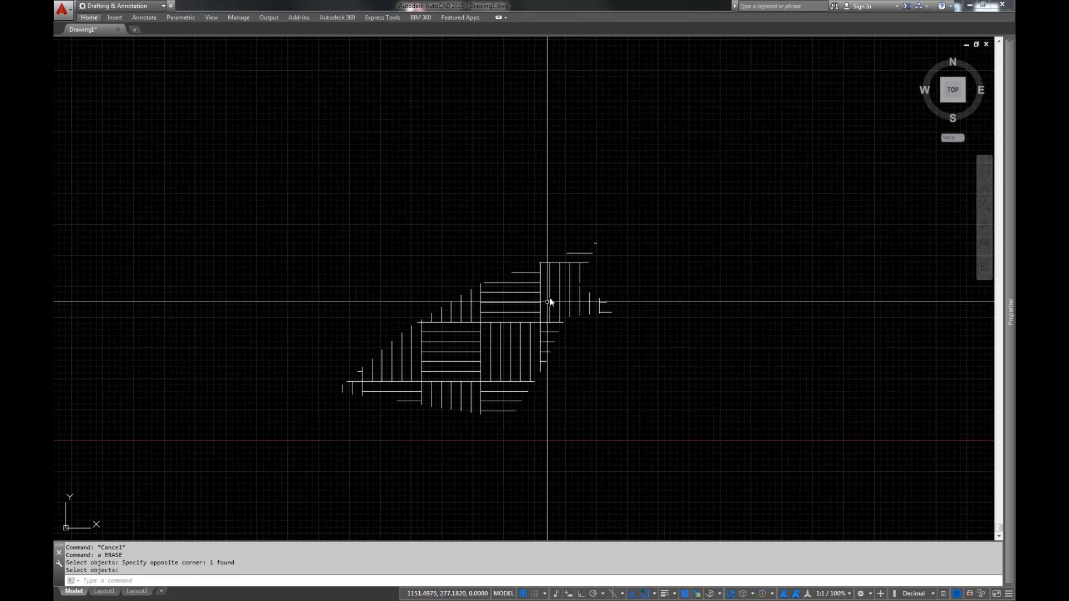
left_click(613, 234)
left_click(584, 261)
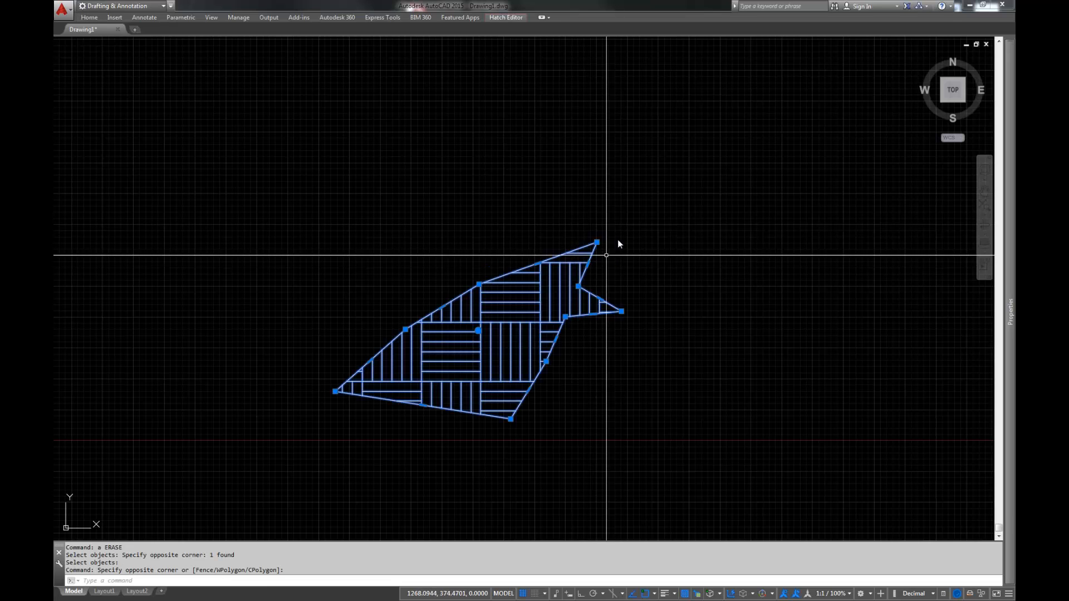
key("Escape")
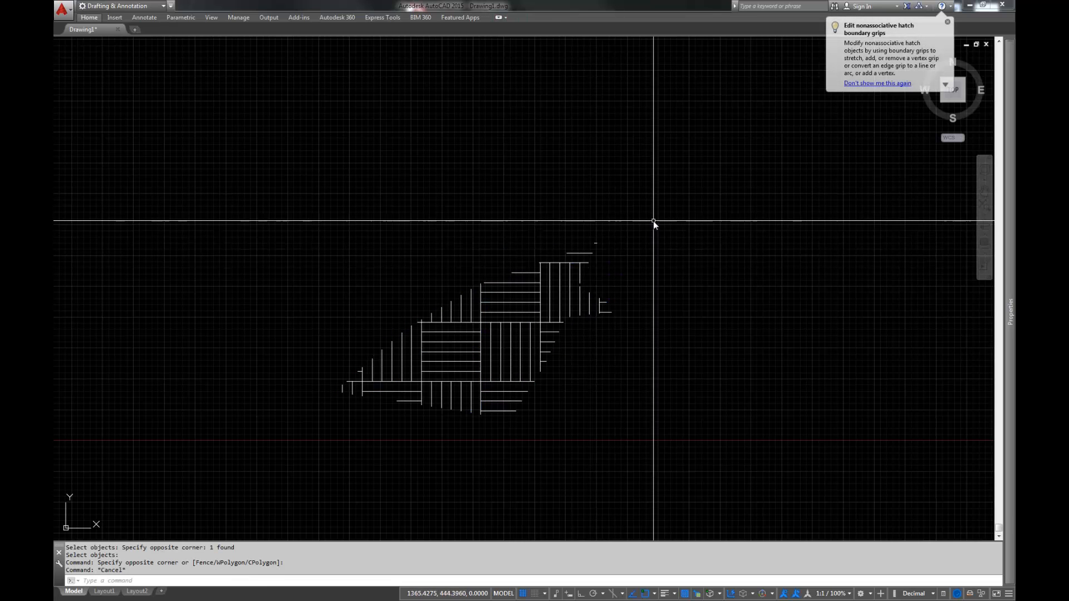
Try twice to stretch the upper tip of the parquet hatch up and to the right with a crossing selection.
type("c")
key("space")
left_click(624, 198)
left_click(577, 258)
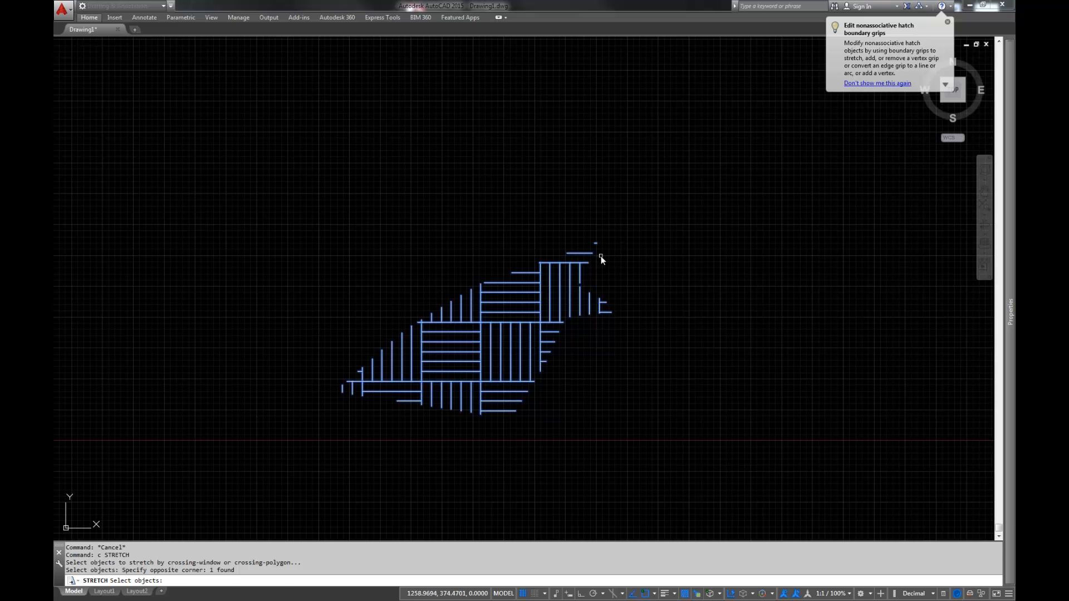
key("space")
left_click(604, 242)
left_click(655, 158)
key("space")
left_click(676, 200)
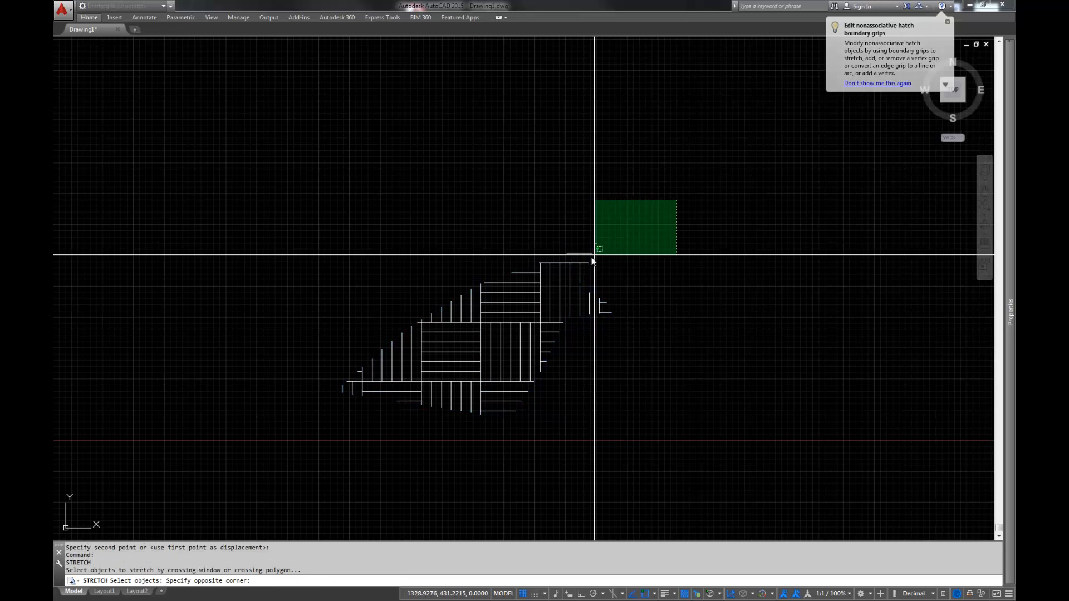
left_click(592, 260)
key("space")
left_click(671, 241)
left_click(710, 140)
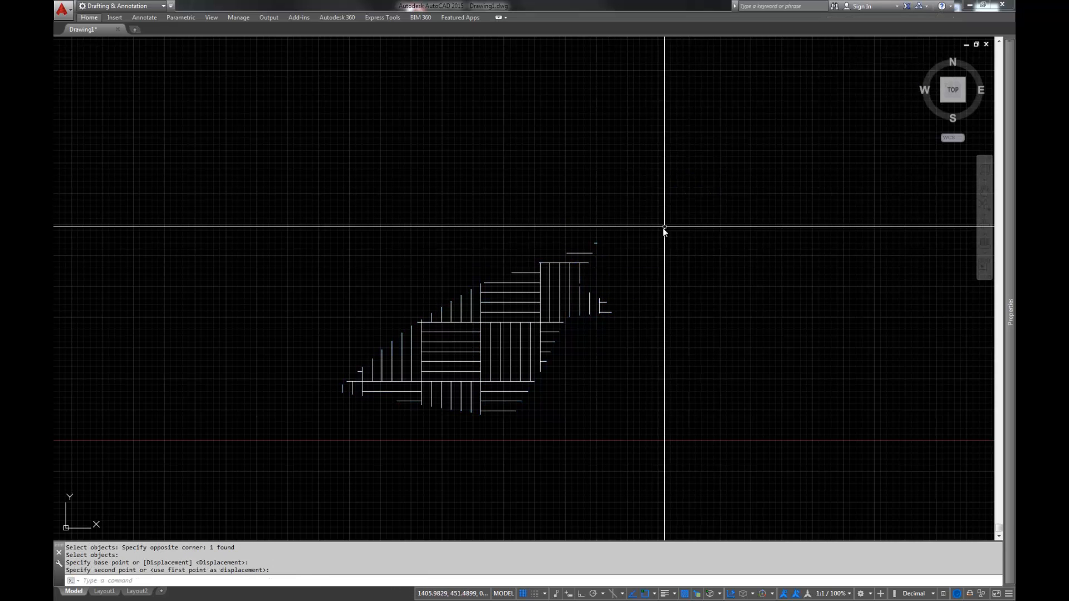
Select the whole hatch again to check its boundary shape after the stretch attempts, and clear the selection.
left_click(611, 238)
left_click(539, 281)
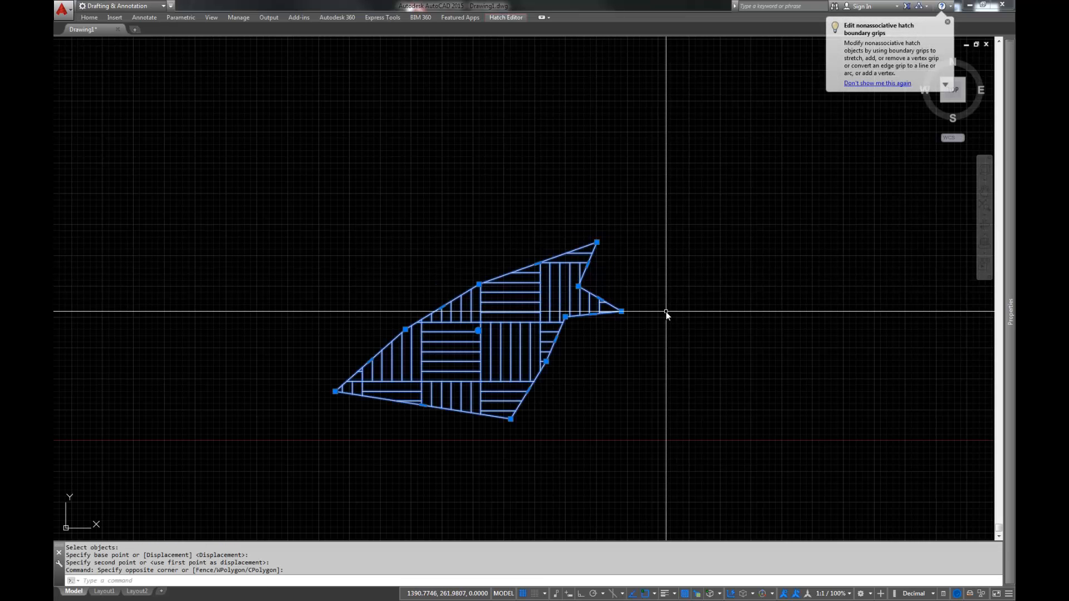
scroll(501, 317, "down", 3)
key("Escape")
key("Escape")
Examine the vertex options of the hatch's boundary grip at the notch and the boundary commands available for the hatch.
middle_click_drag(579, 244, 471, 295)
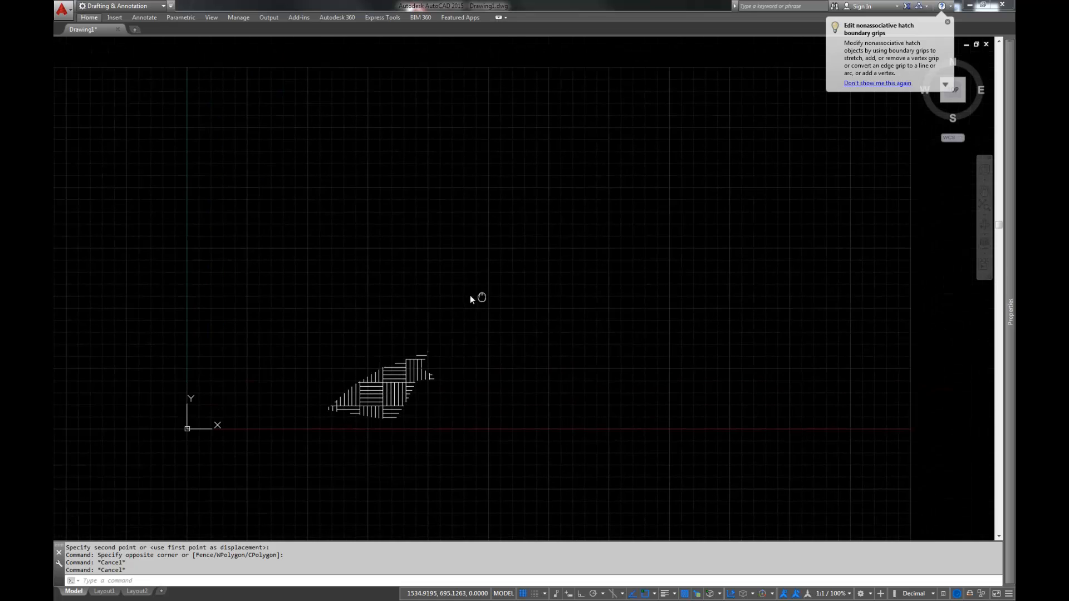
left_click(392, 389)
left_click(328, 383)
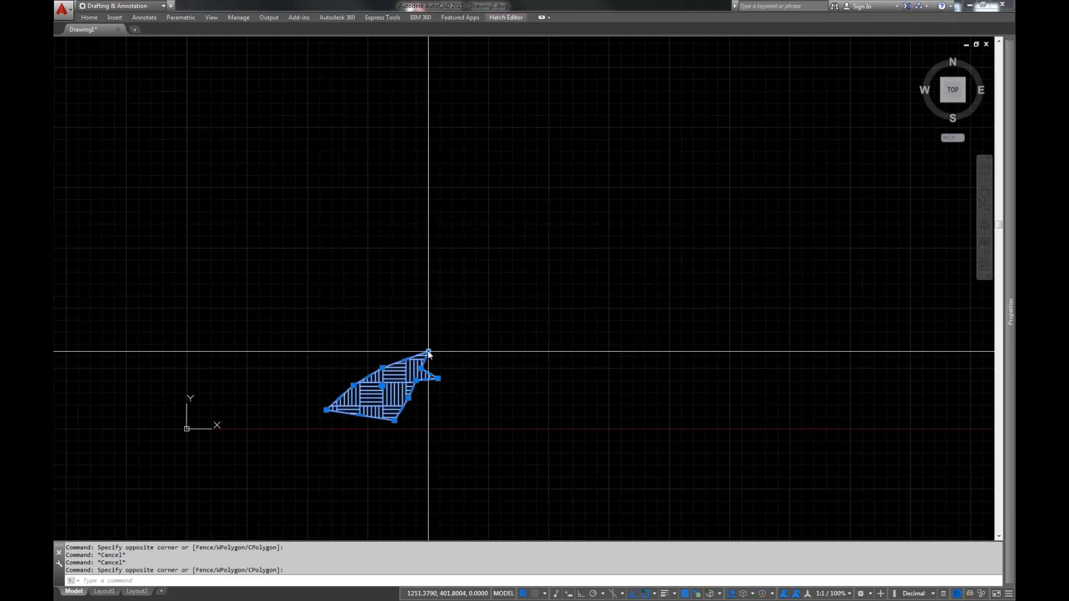
mouse_move(421, 369)
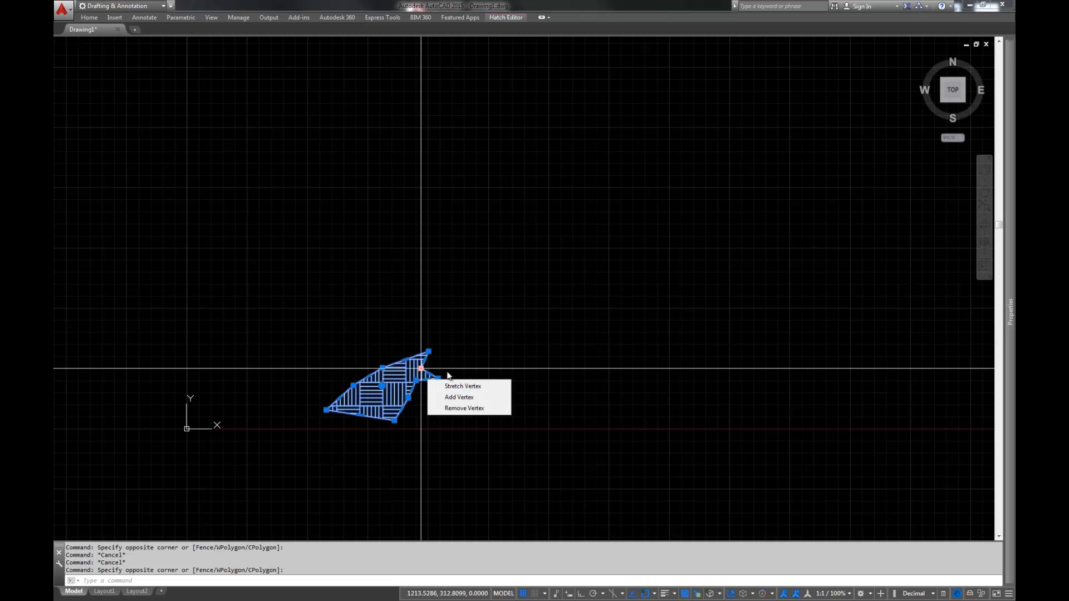
middle_click_drag(361, 322, 449, 305)
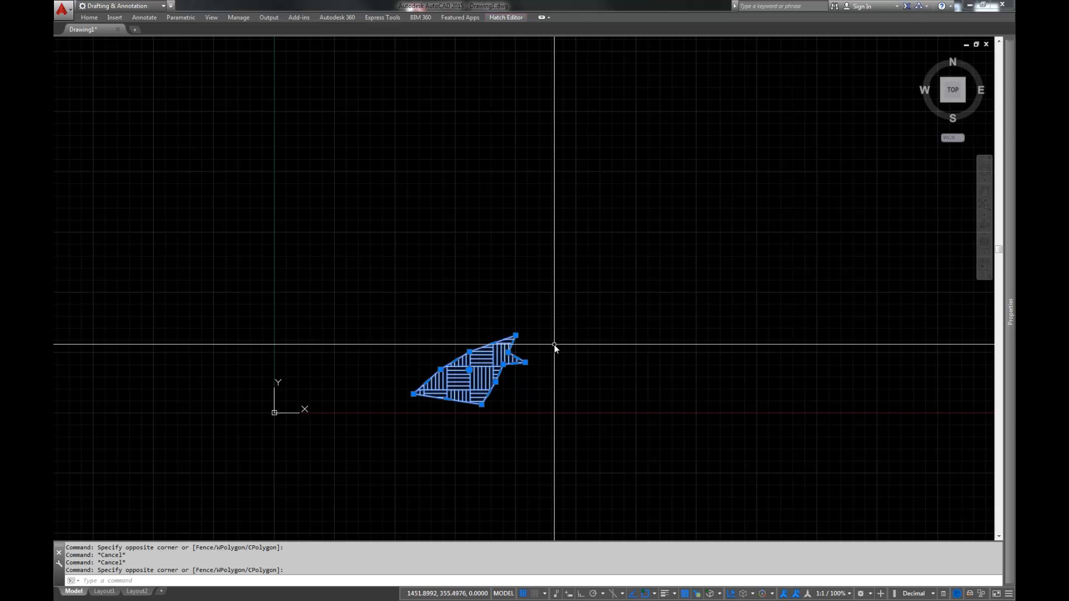
right_click(495, 359)
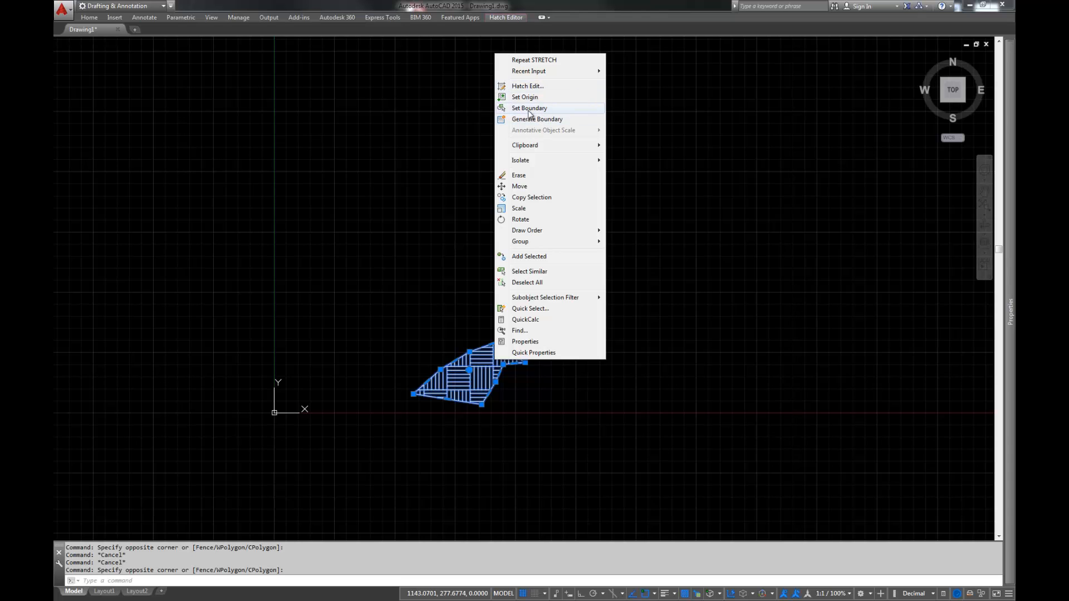
key("Escape")
key("Escape")
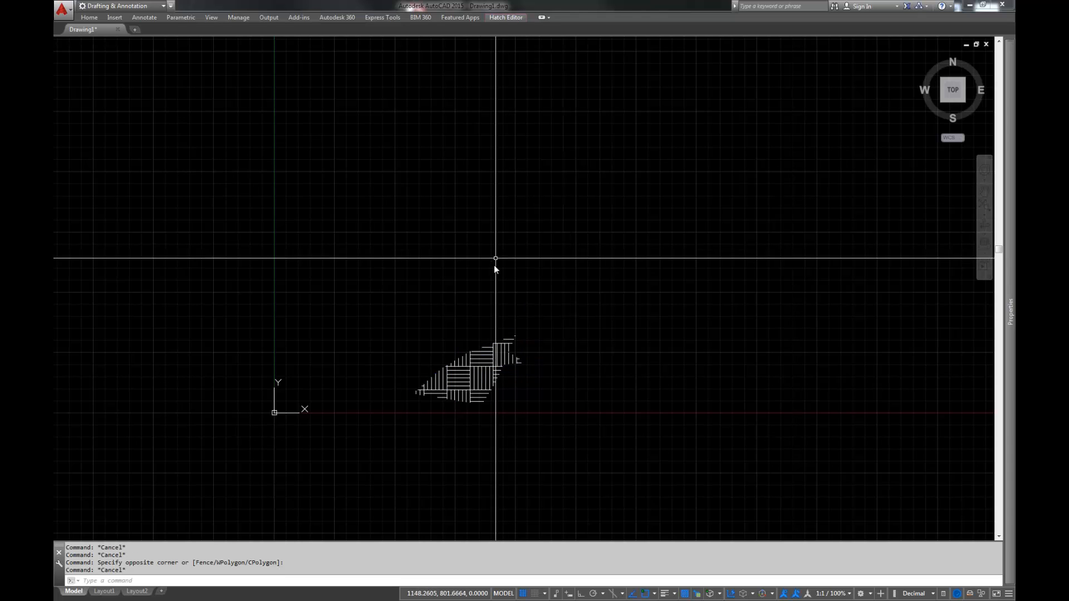
Generate a new boundary around the parquet hatch with the HATCHGENERATEBOUNDARY command.
left_click(475, 366)
left_click(452, 385)
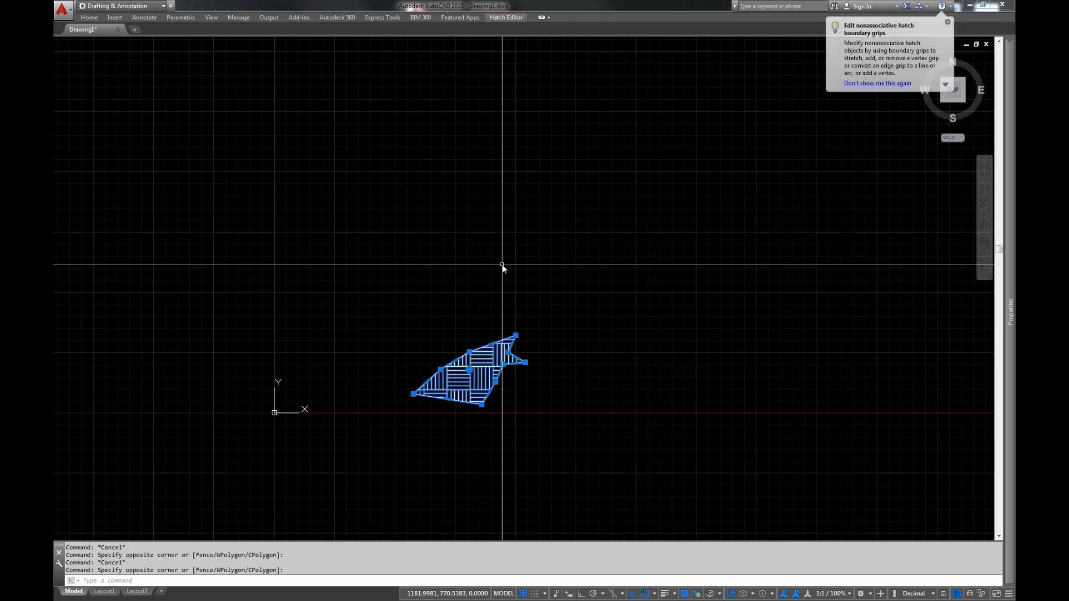
type("hatch")
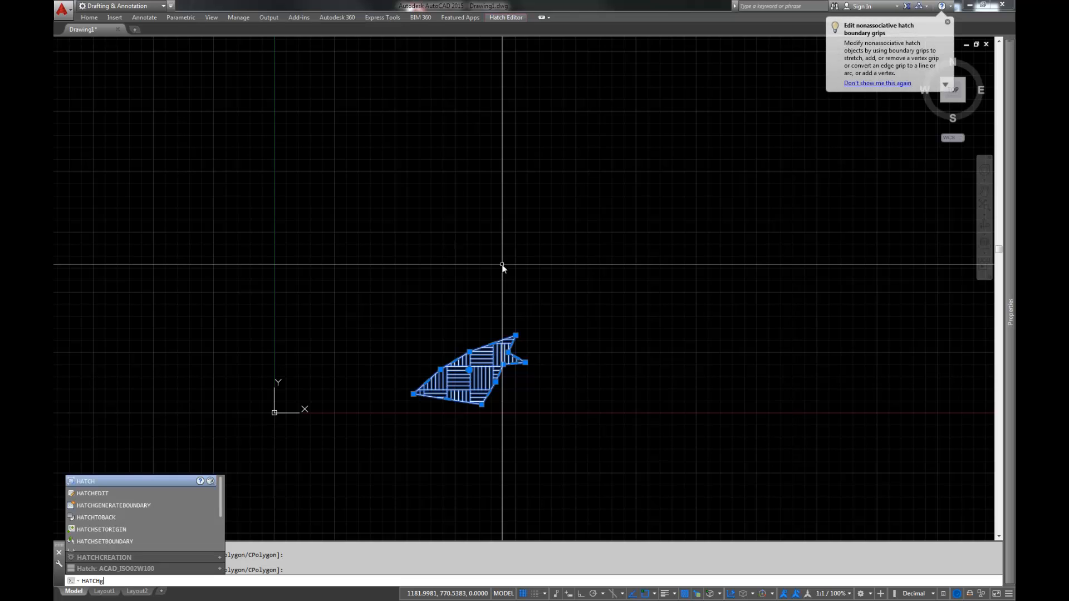
type("ge")
key("Return")
key("Escape")
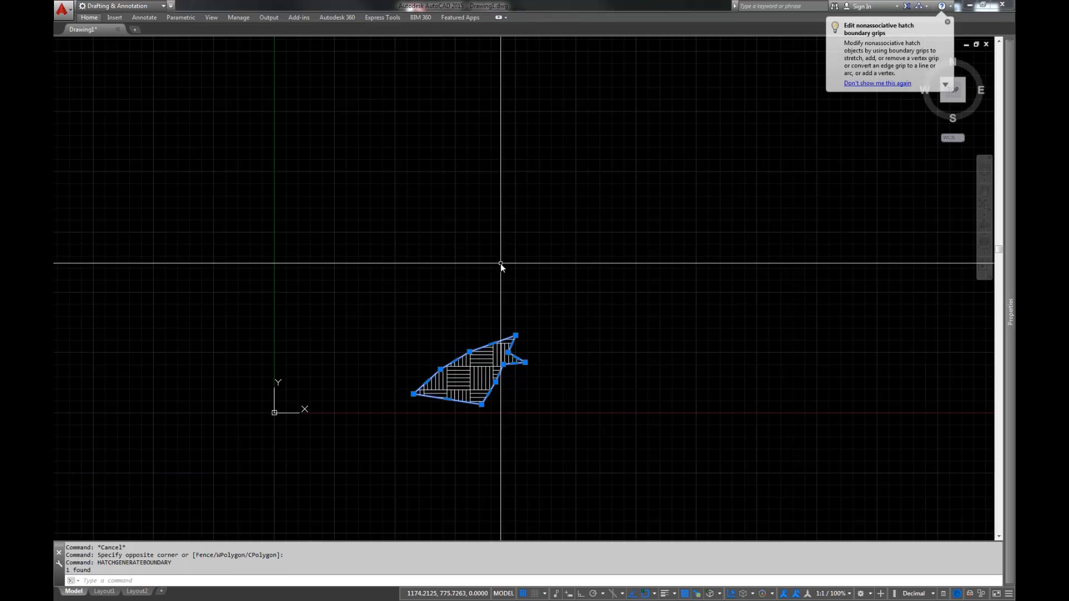
key("Escape")
Try to set the parquet hatch's Associative property to Yes.
scroll(485, 364, "up", 6)
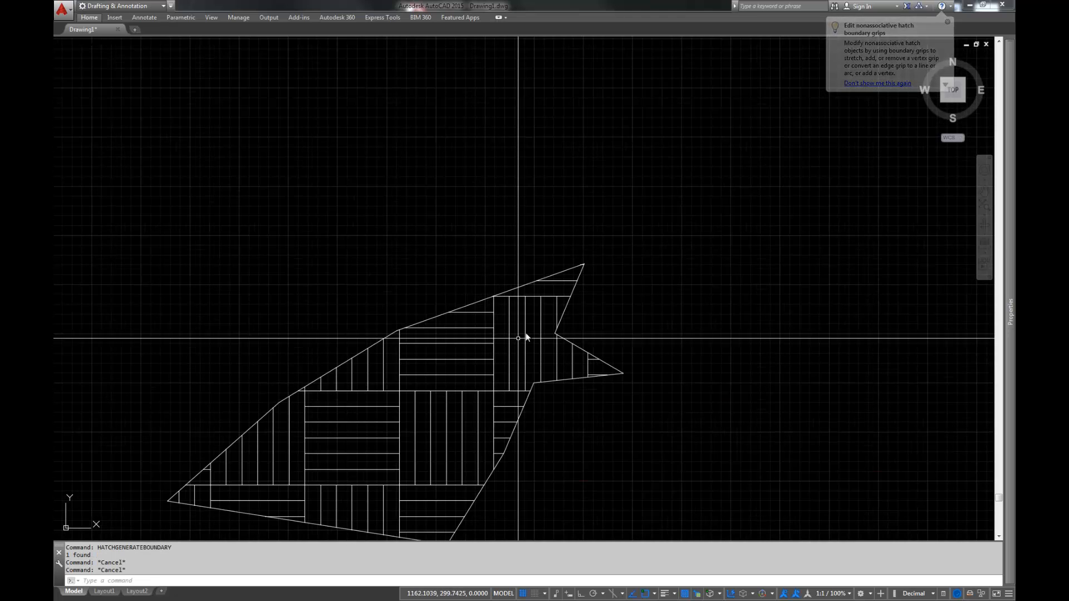
left_click(526, 287)
key("Escape")
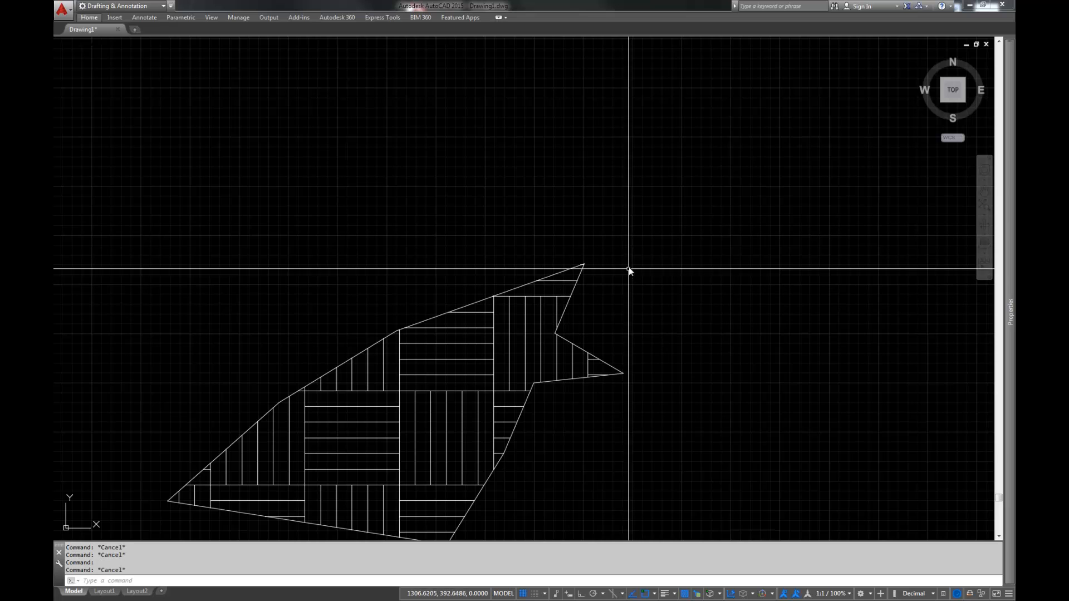
left_click(514, 319)
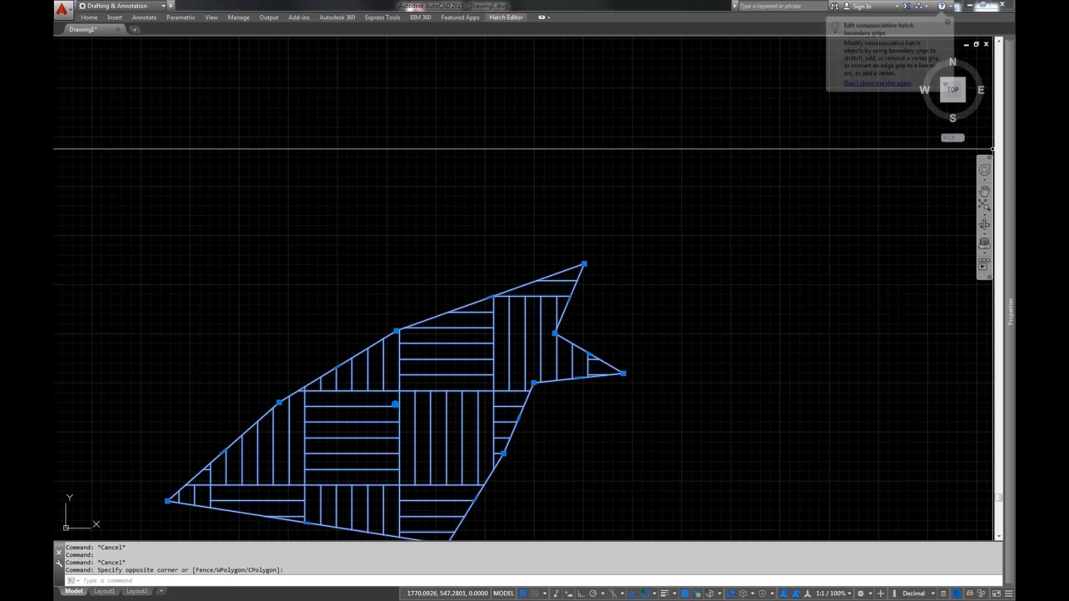
mouse_move(1006, 132)
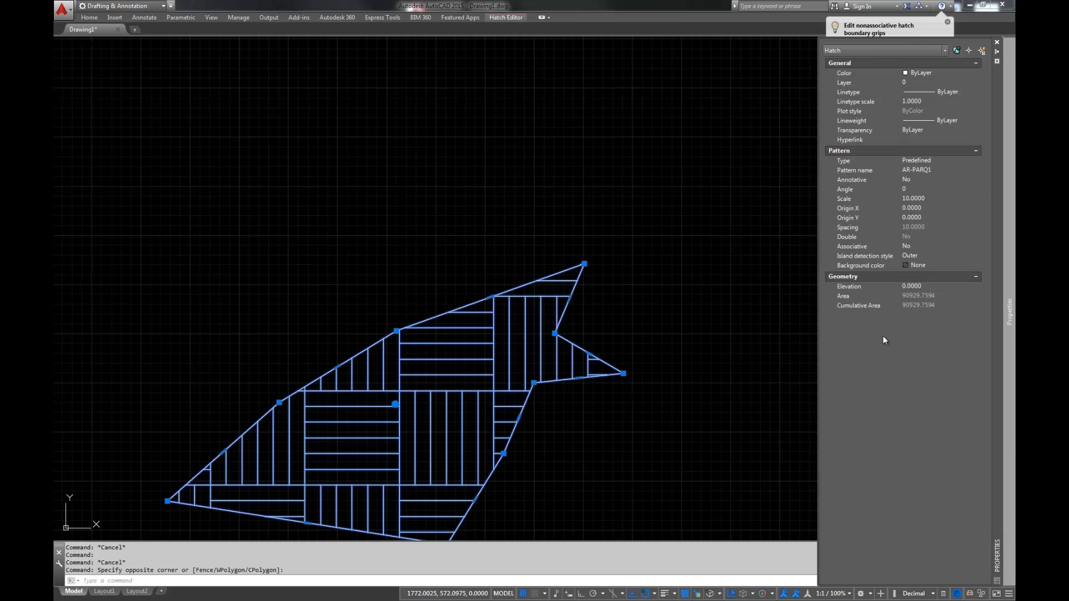
left_click(926, 246)
left_click(930, 247)
left_click(924, 257)
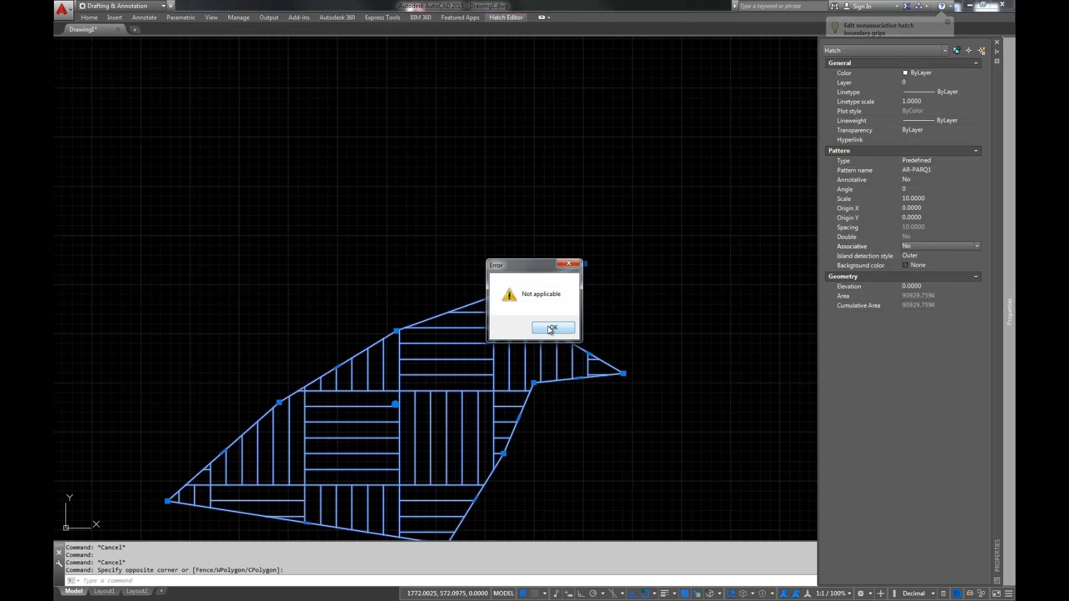
left_click(550, 331)
key("Escape")
key("Escape")
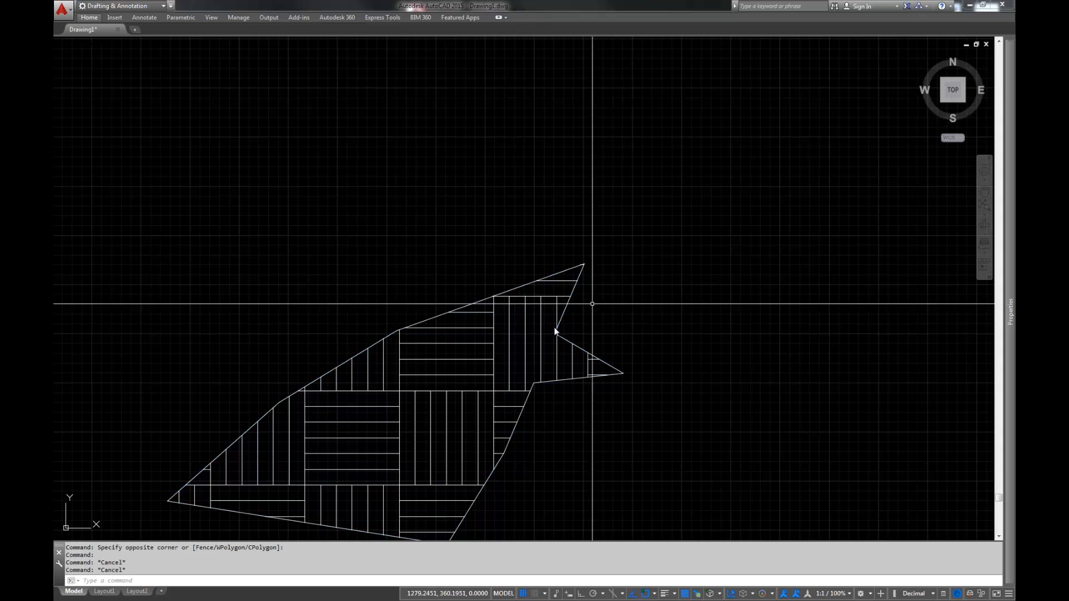
Erase the nonassociative parquet hatch, keeping the generated boundary outline.
type("a")
key("space")
left_click(520, 326)
left_click(492, 351)
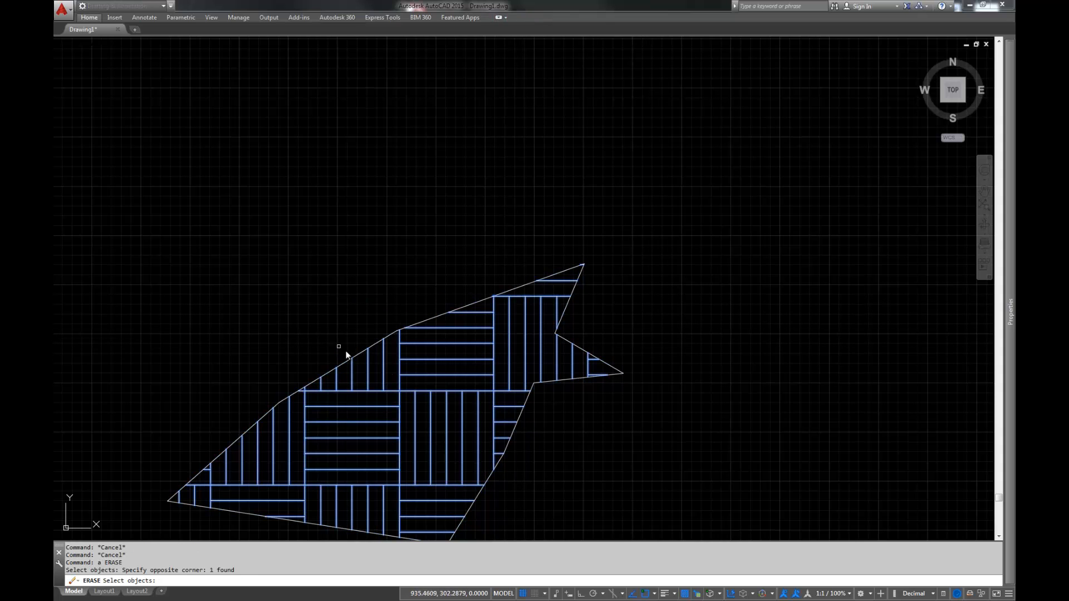
middle_click_drag(407, 376, 495, 284)
key("Return")
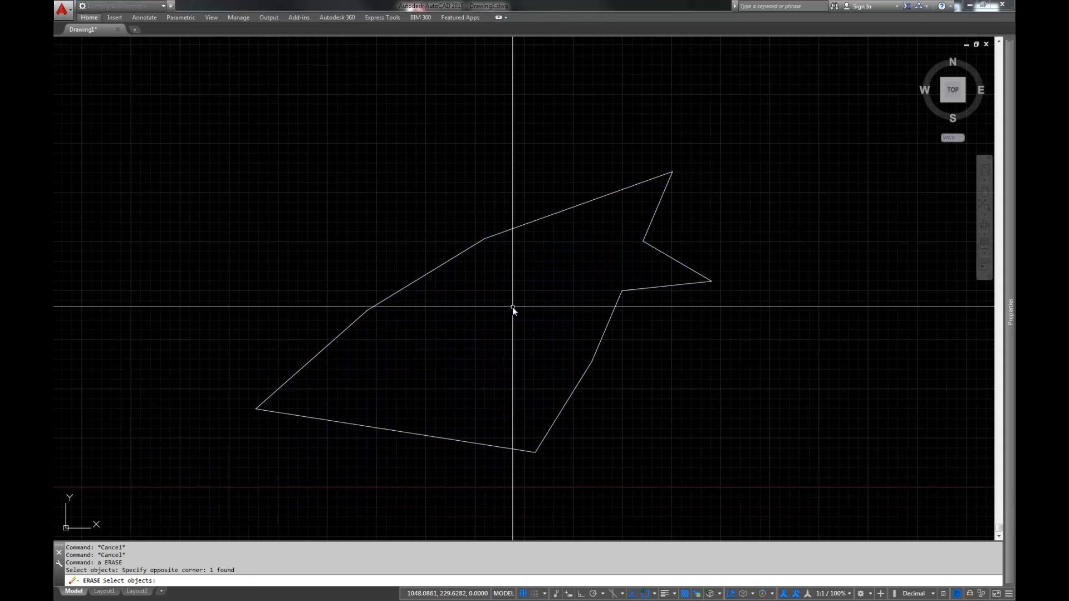
Hatch the inside of the regenerated boundary outline with the AR-PARQ1 pattern at scale 10.
type("h")
key("space")
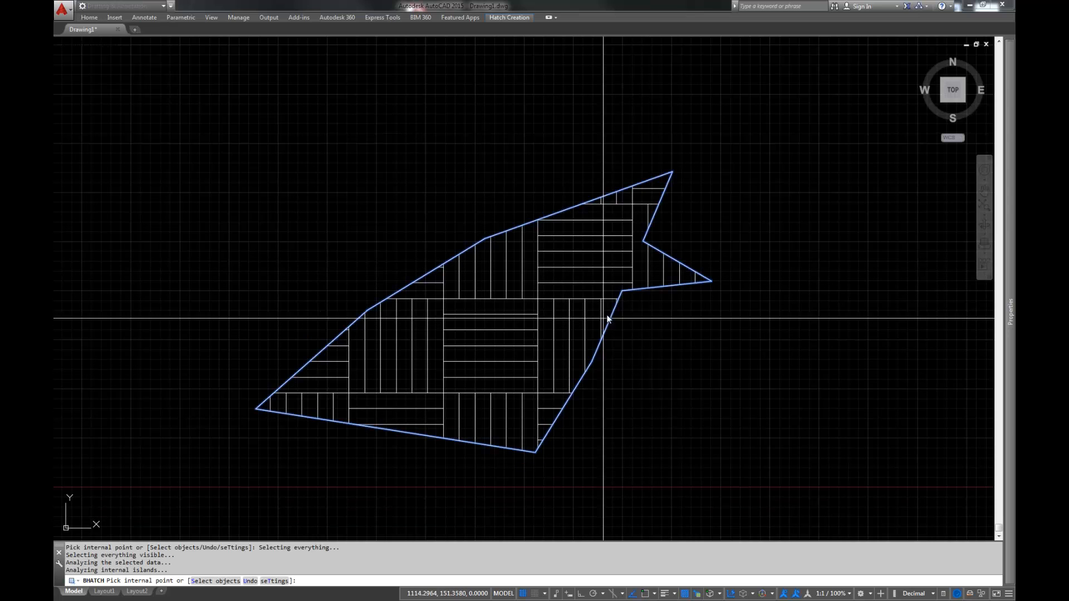
key("Return")
Check the Associative property of the new parquet hatch.
left_click(604, 244)
left_click(569, 272)
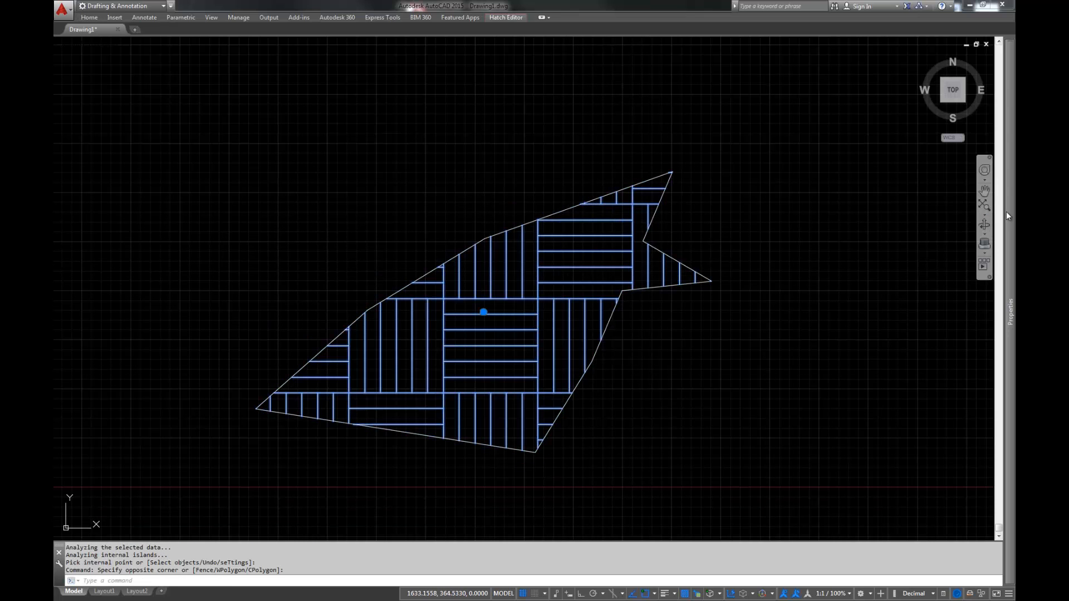
mouse_move(1013, 220)
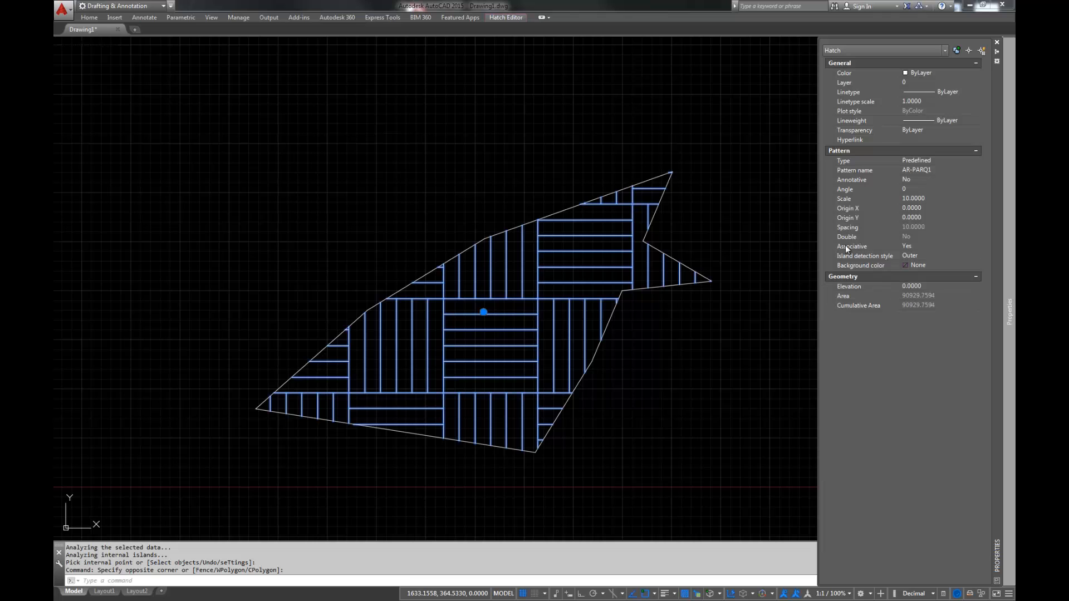
key("Escape")
key("Escape")
Stretch the hatched shape's topmost tip, boundary and hatch together, outward up and to the right.
middle_click_drag(610, 234, 490, 317)
type("c")
key("space")
left_click(602, 204)
left_click(506, 285)
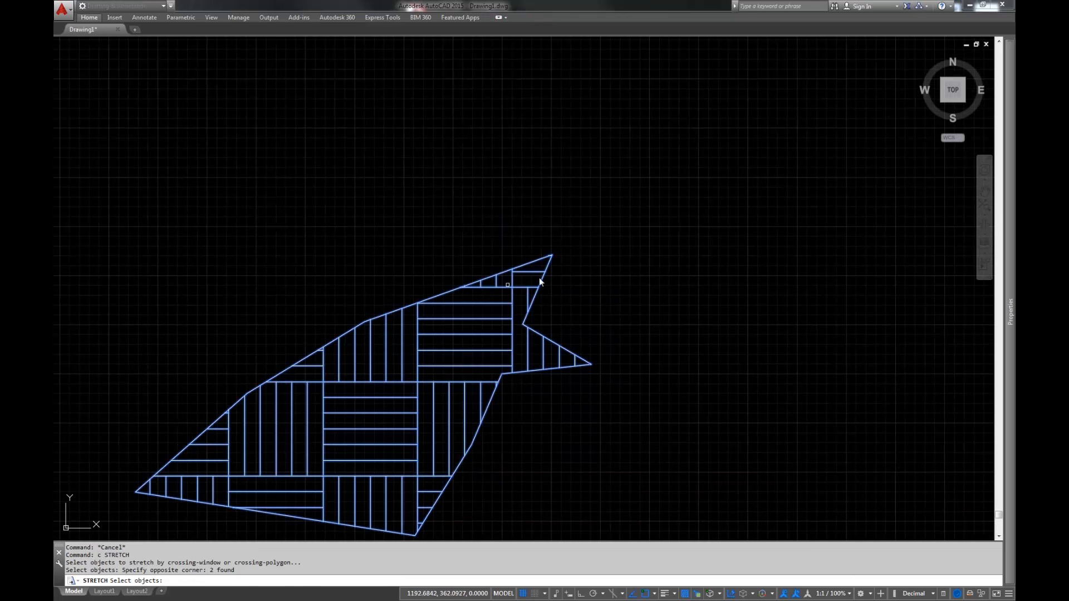
key("Return")
left_click(614, 275)
left_click(713, 151)
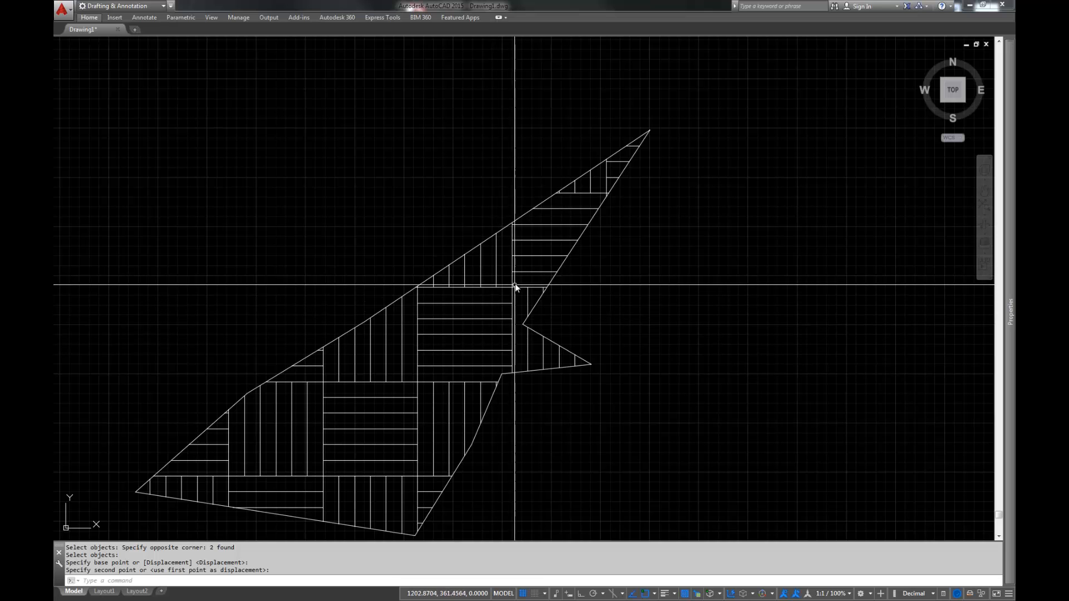
left_click(518, 280)
left_click(509, 290)
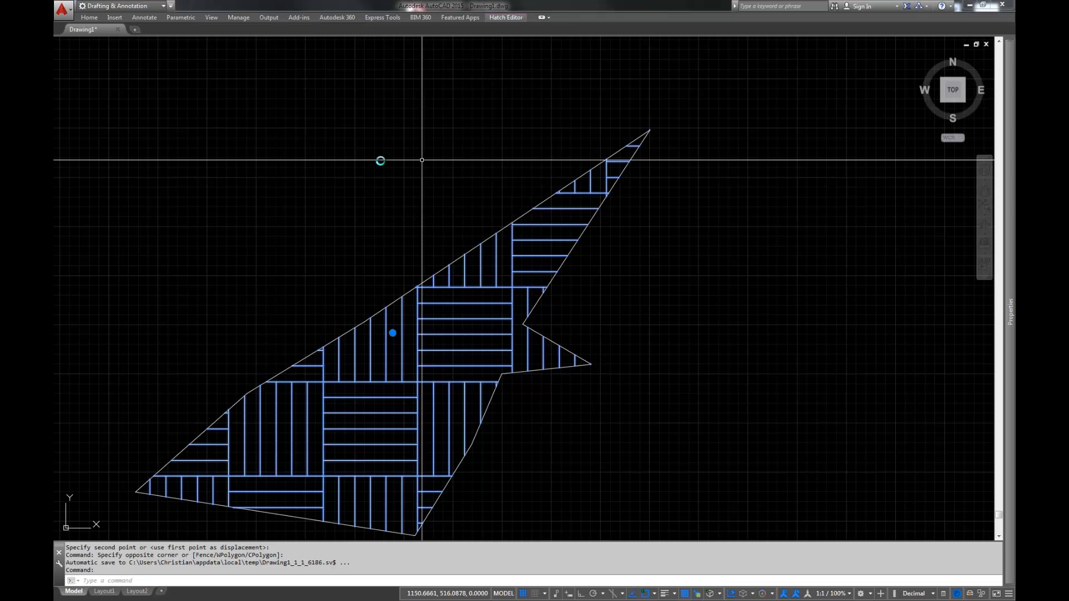
middle_click_drag(568, 235, 652, 177)
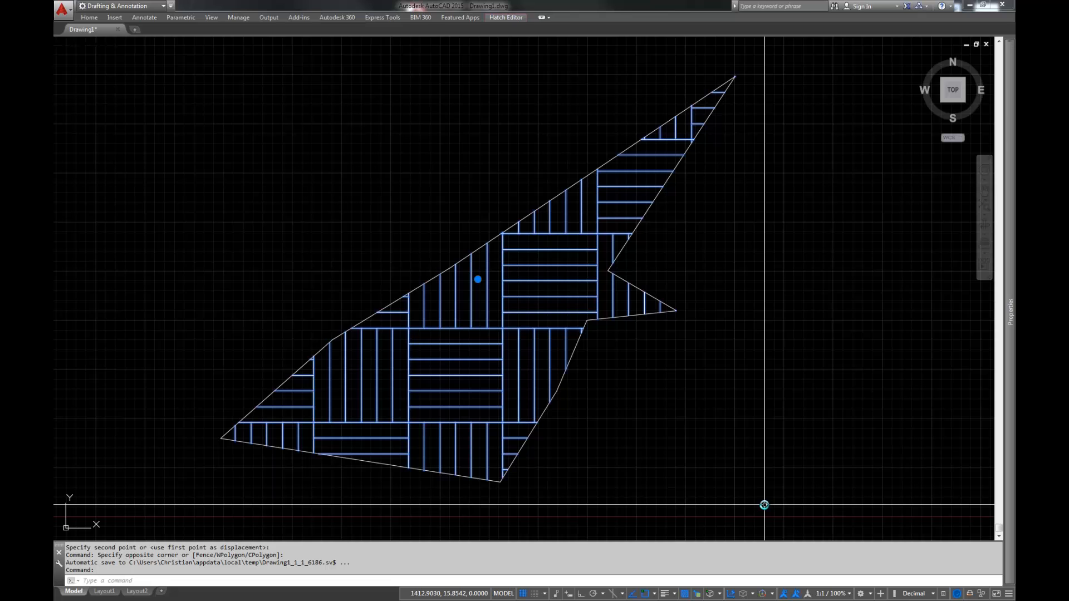
key("Escape")
key("Escape")
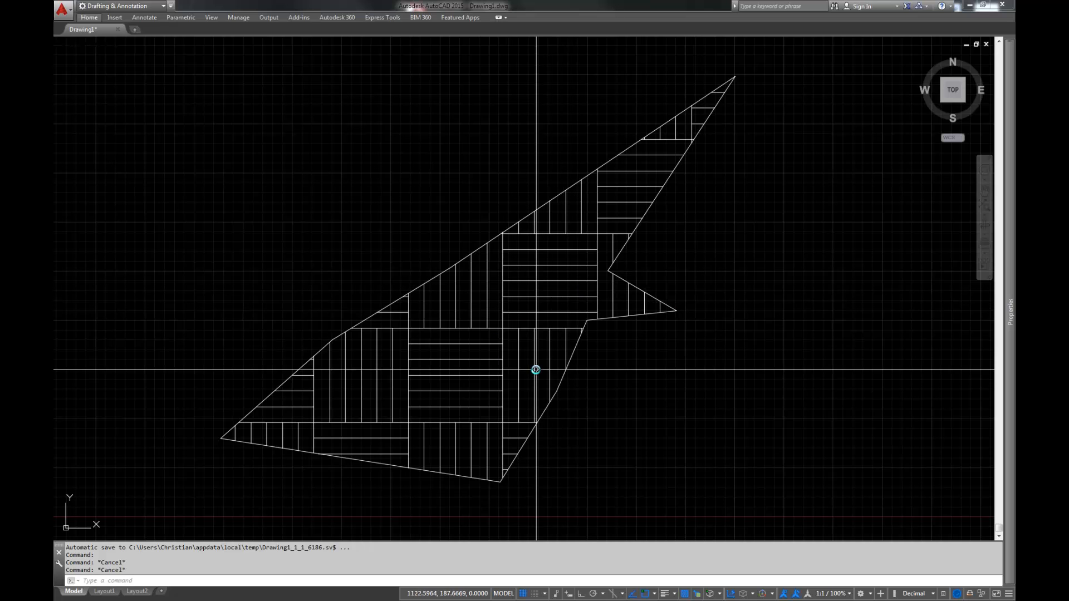
Test with the Line command, toggling object snap off and on, whether points snap to the parquet hatch lines.
type("e")
key("Return")
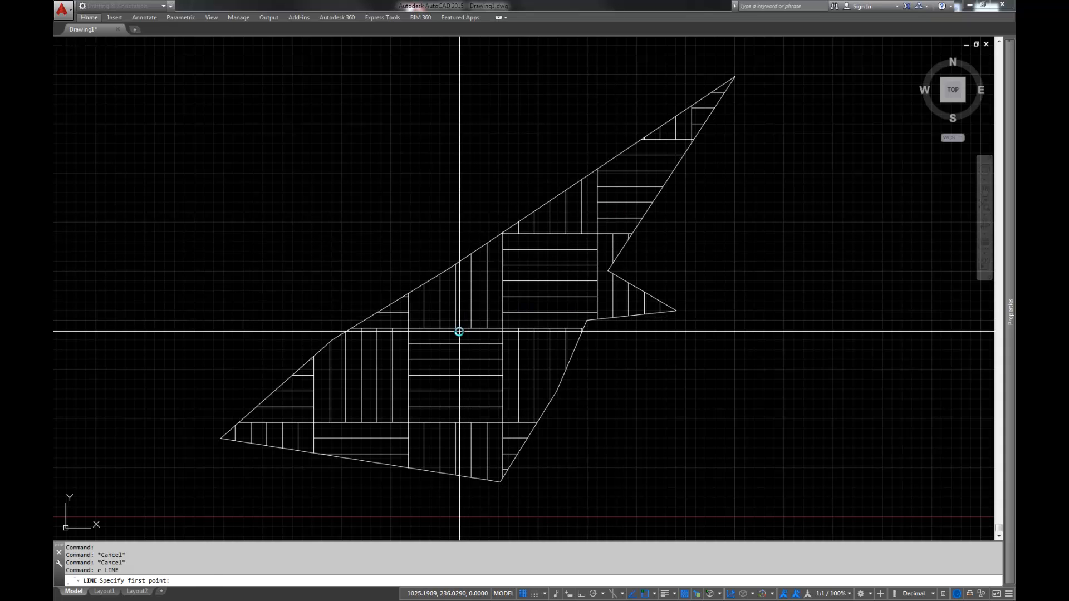
key("F3")
key("F3")
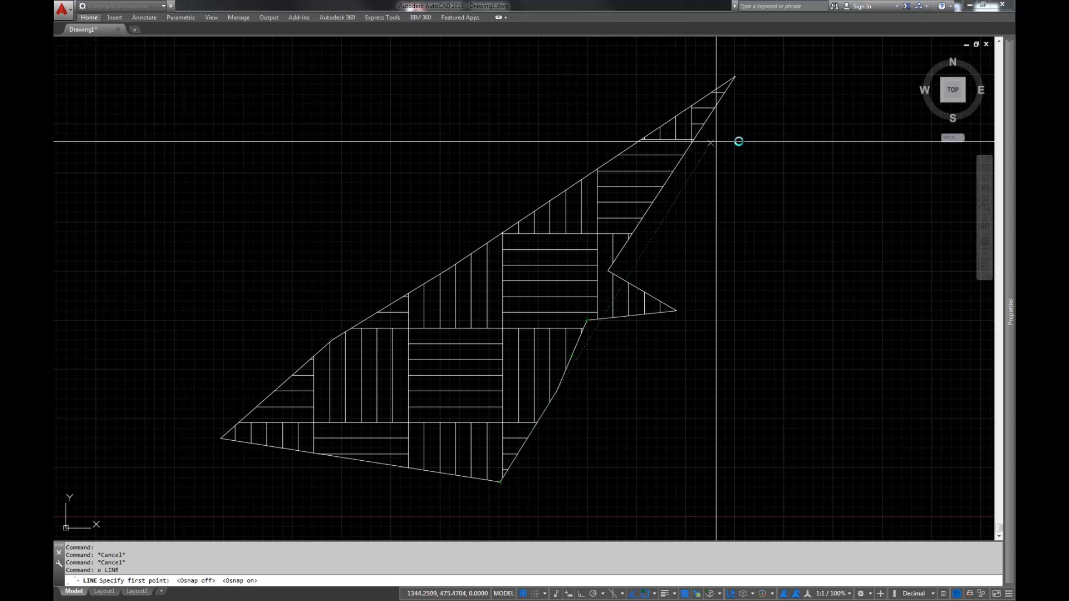
key("Escape")
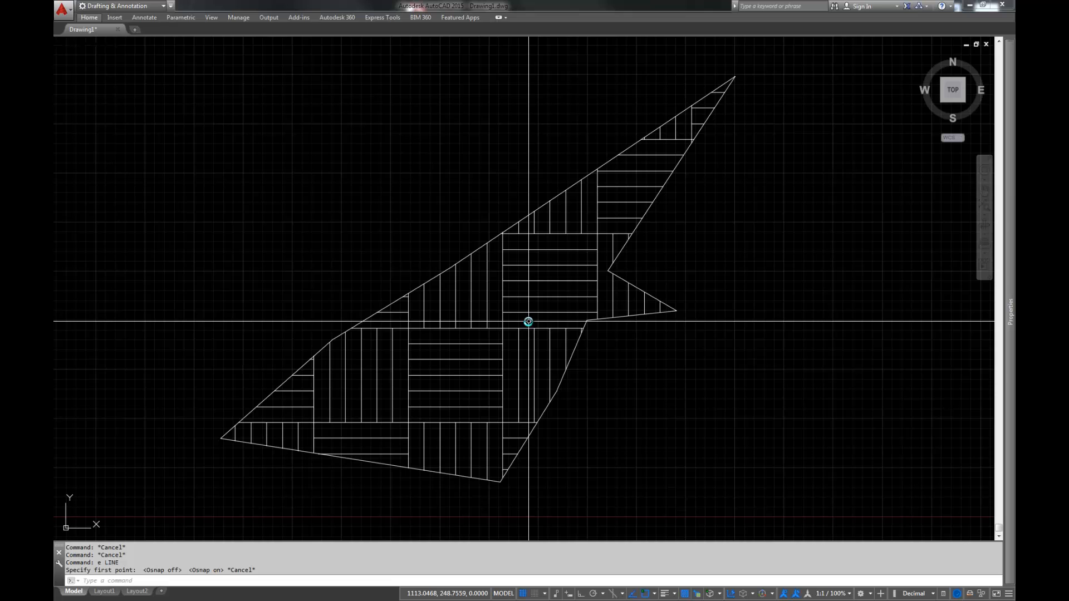
Turn off the "Ignore hatch objects" object snap option in the drafting options.
type("options")
key("Return")
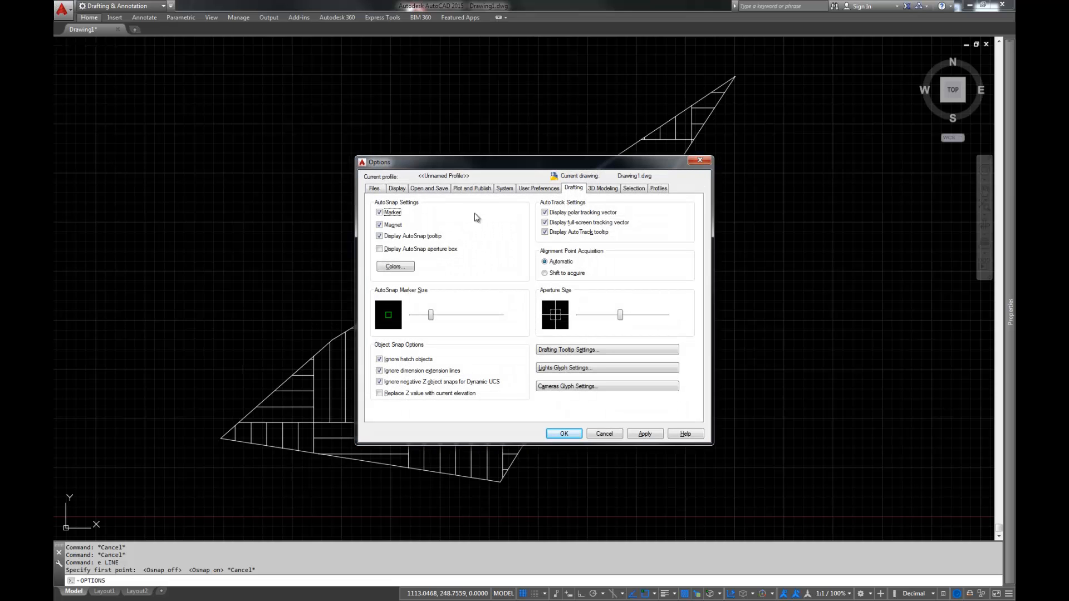
left_click(396, 360)
left_click(568, 434)
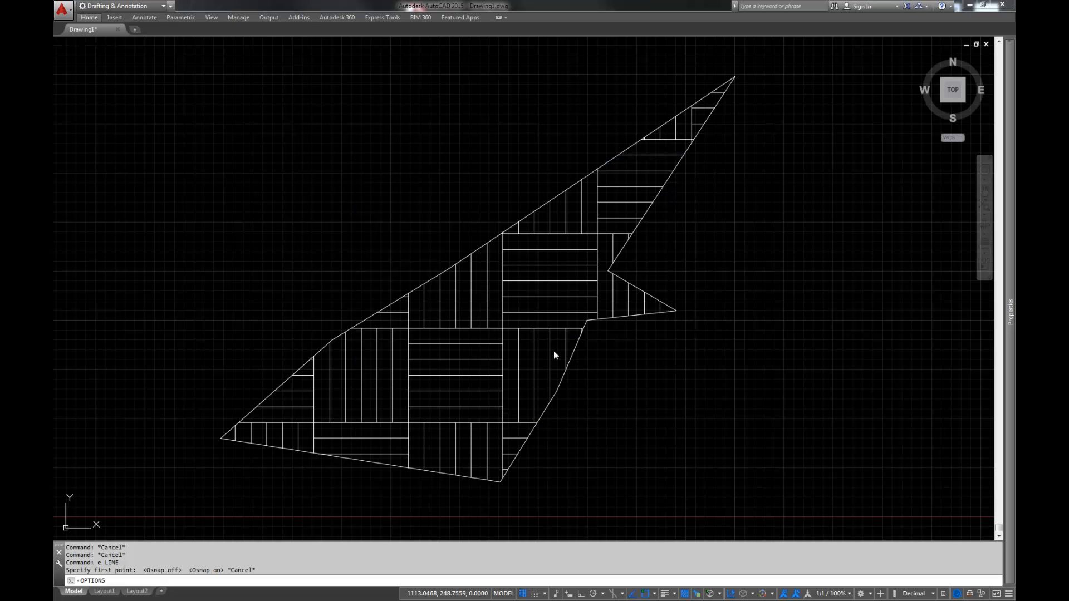
Test with the Line command how object snaps respond to the hatch lines under the changed option.
type("l")
key("Return")
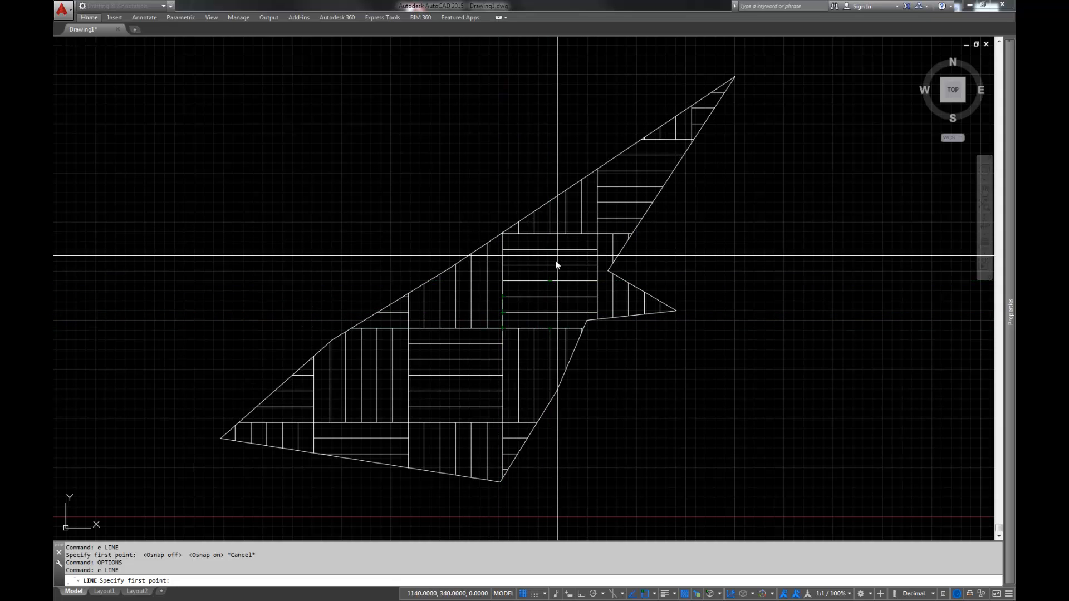
key("Escape")
key("Escape")
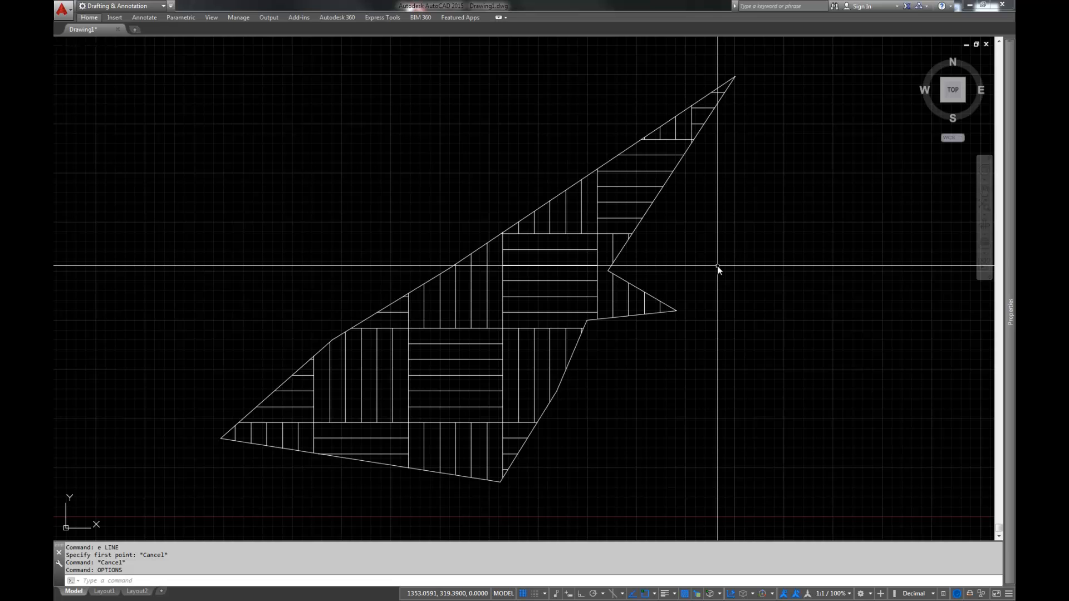